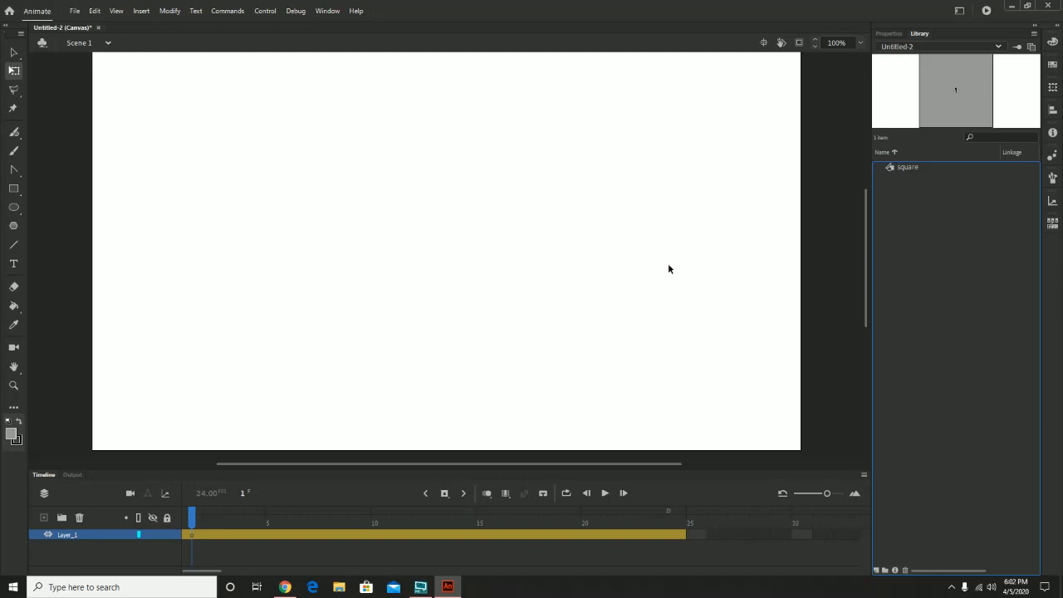
Place an instance of the square symbol from the library near the middle of the stage.
click(687, 571)
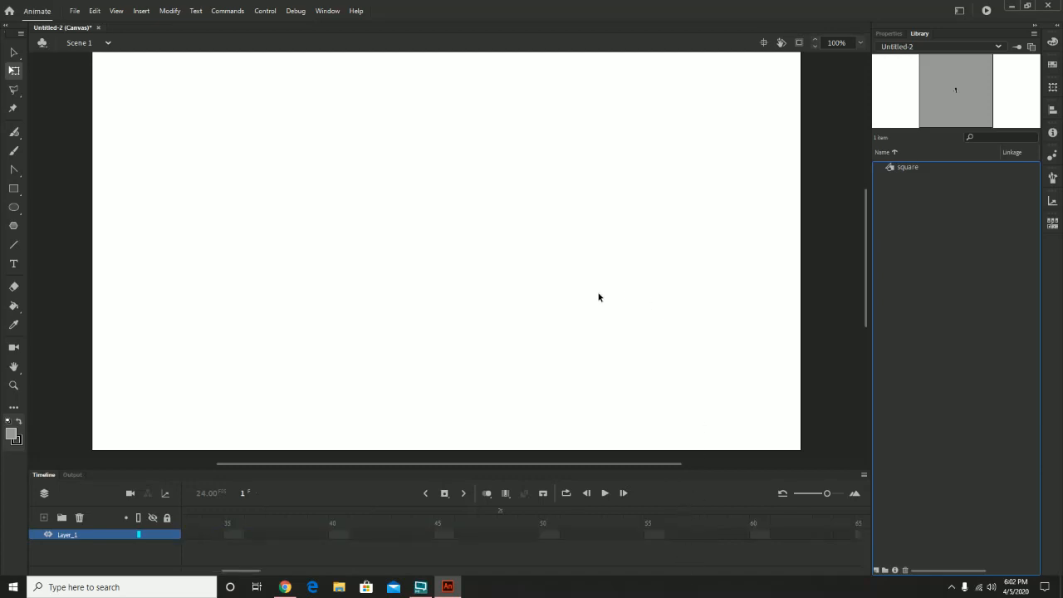
drag(915, 167, 457, 209)
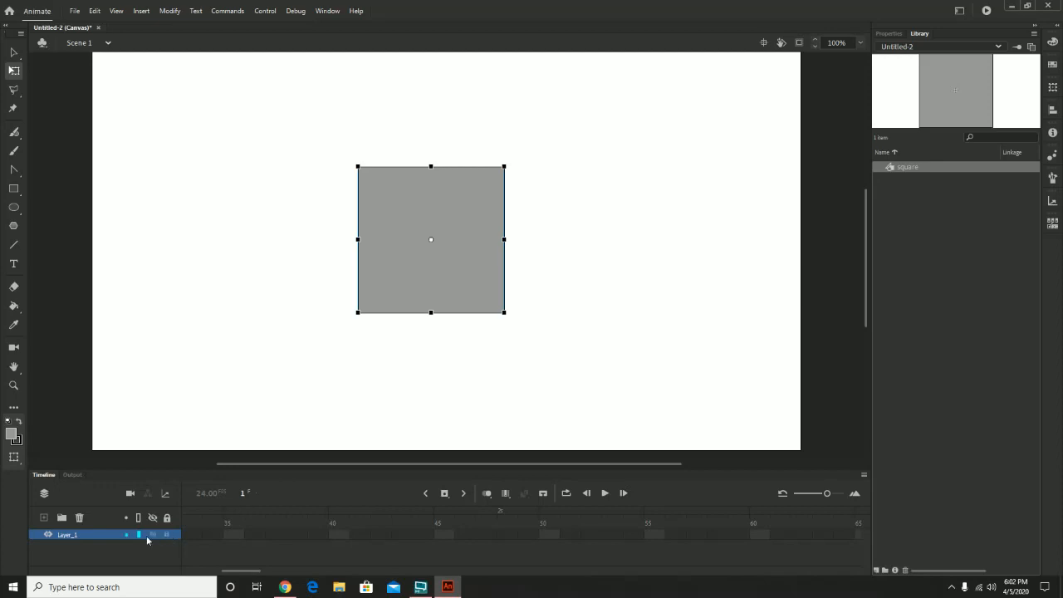
Extend Layer_1's frames to frame 48 by inserting a frame there.
click(212, 535)
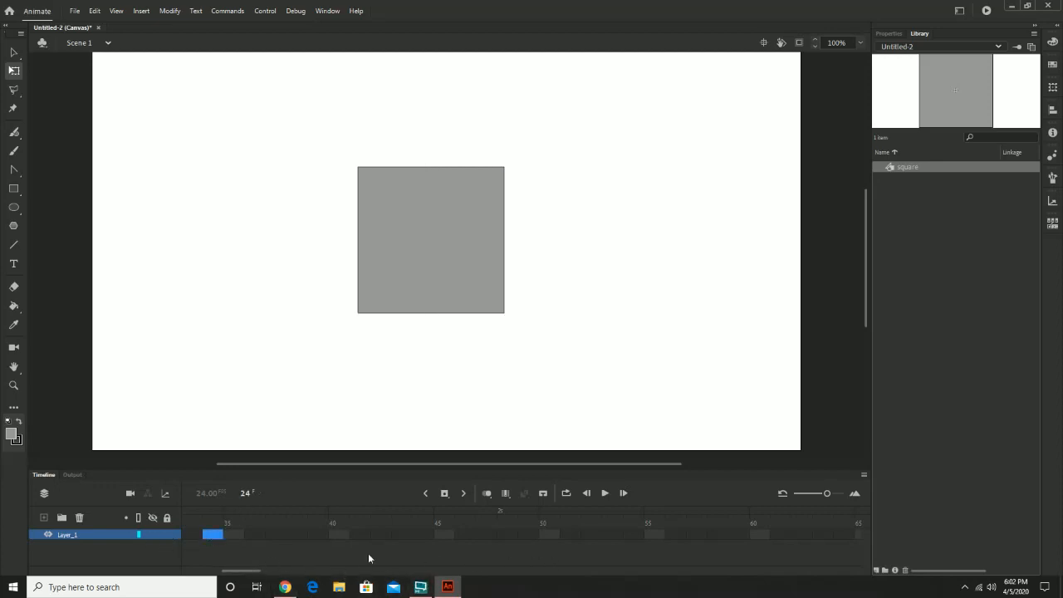
drag(236, 571, 158, 576)
key(F5)
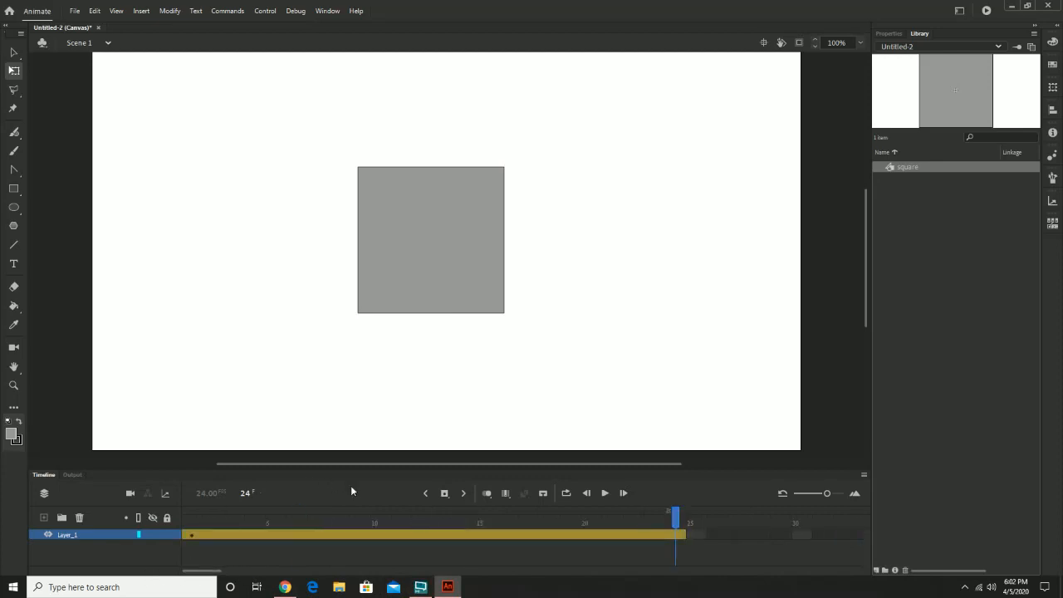
drag(391, 516, 488, 524)
click(719, 536)
click(680, 534)
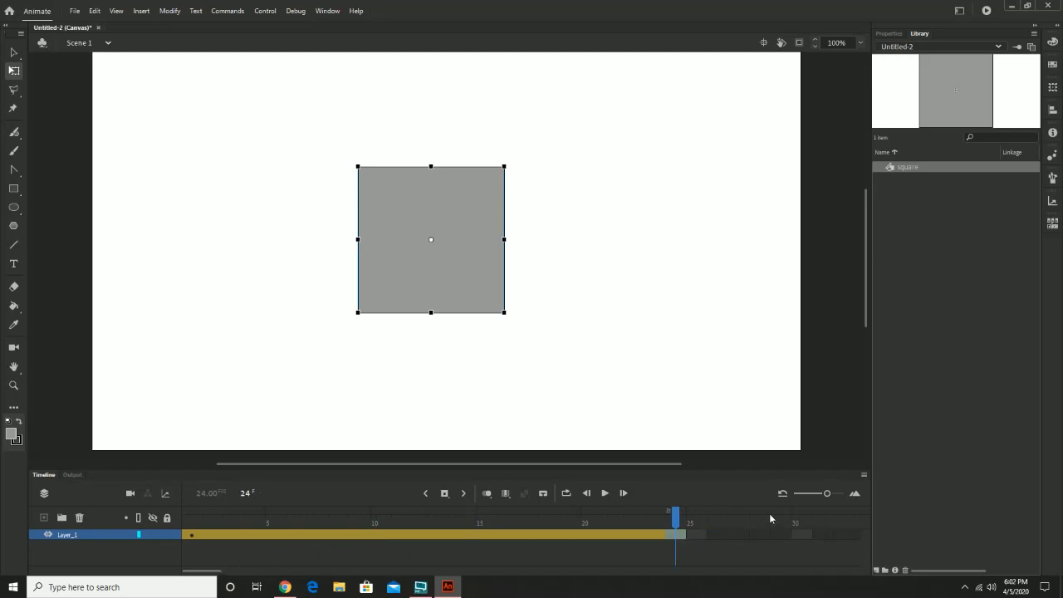
drag(824, 493, 817, 493)
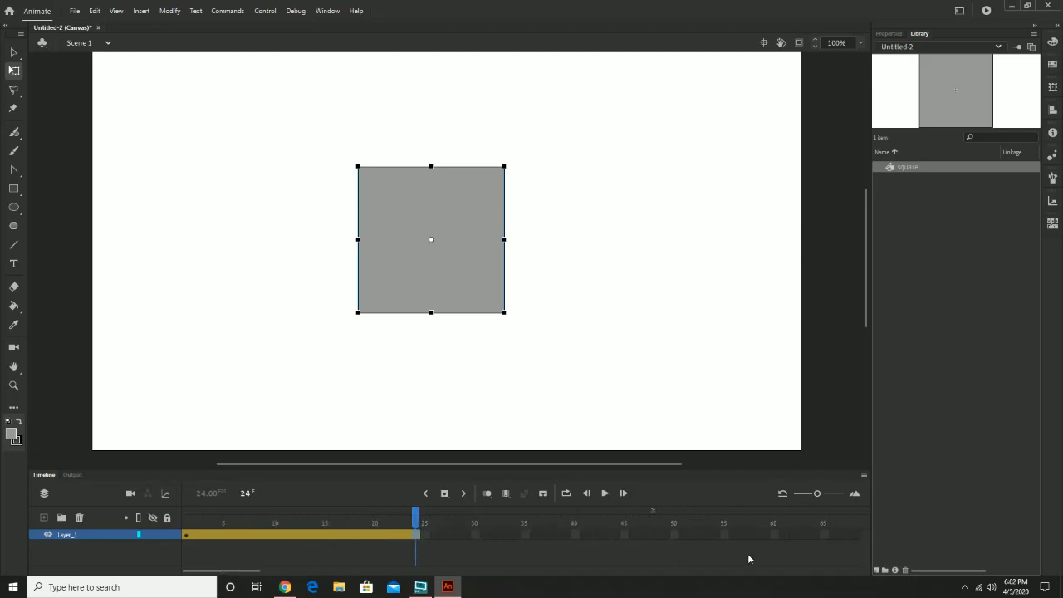
click(655, 534)
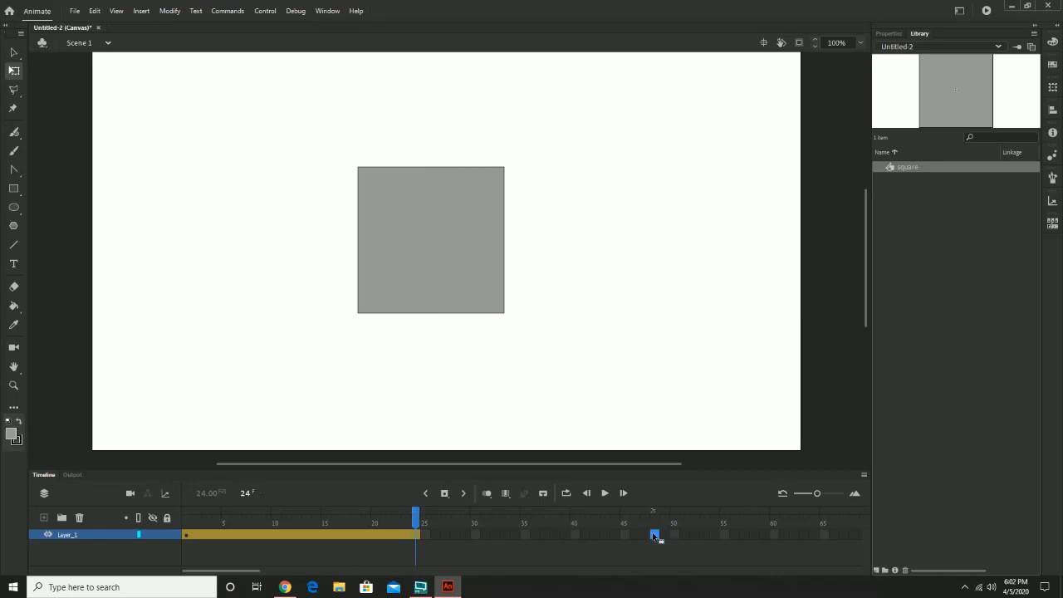
right_click(656, 535)
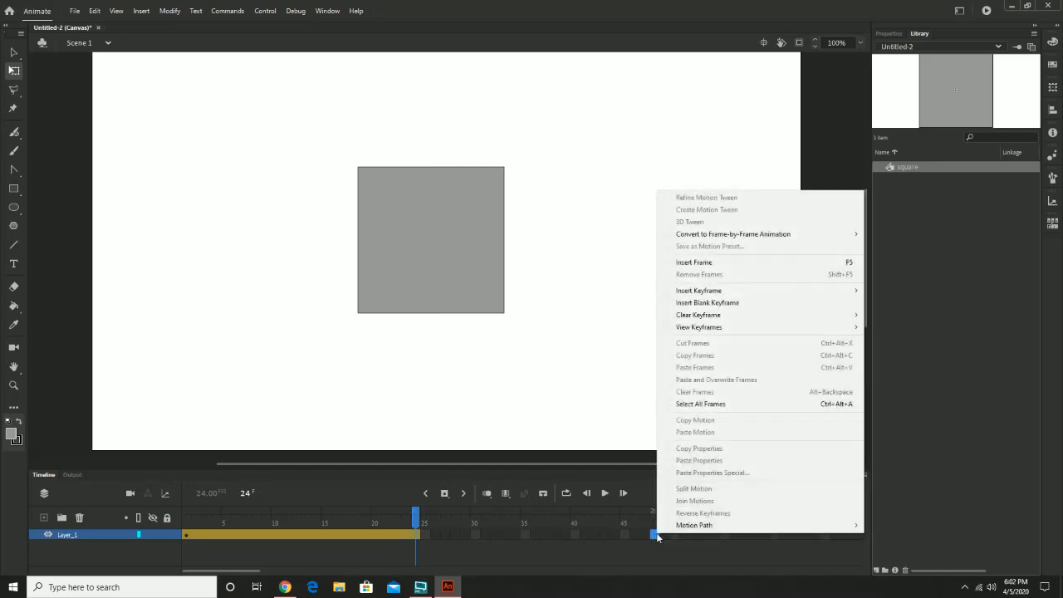
click(702, 262)
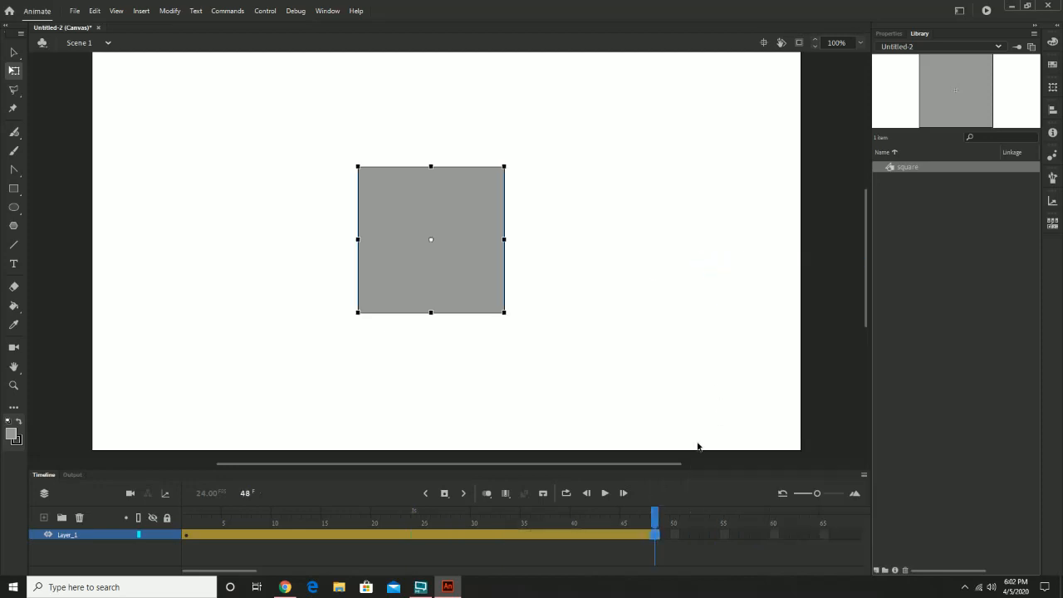
Return to frame 1 and remove the existing motion tween from Layer_1.
click(649, 516)
drag(649, 516, 186, 516)
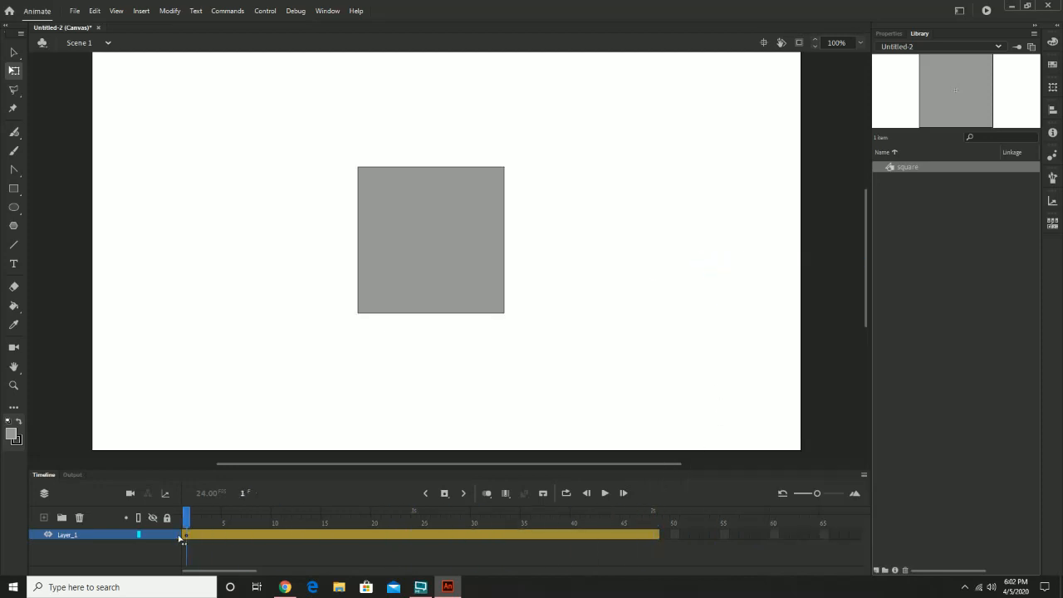
click(141, 10)
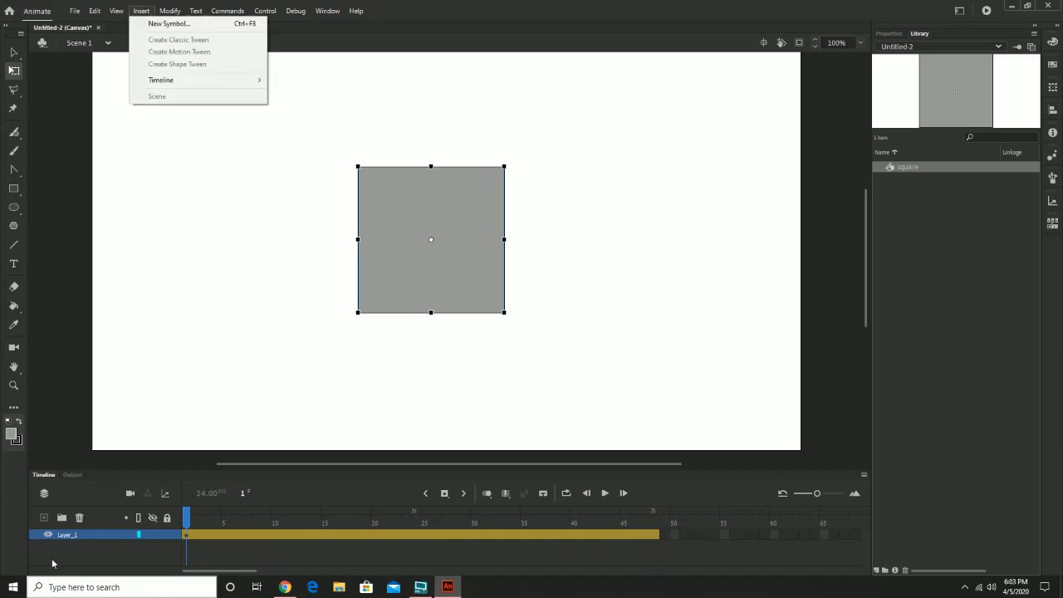
click(66, 536)
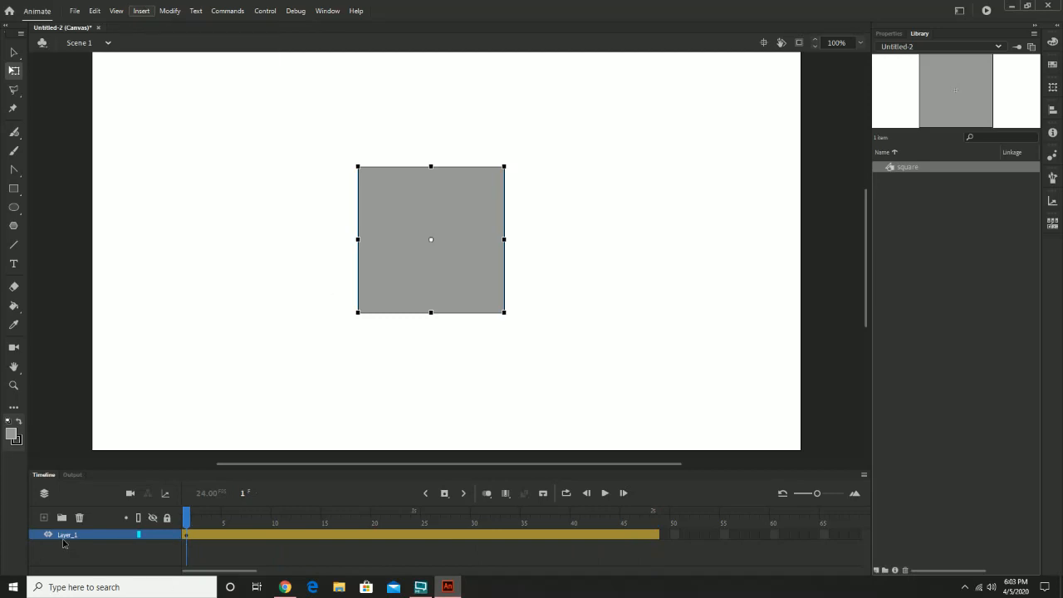
click(141, 11)
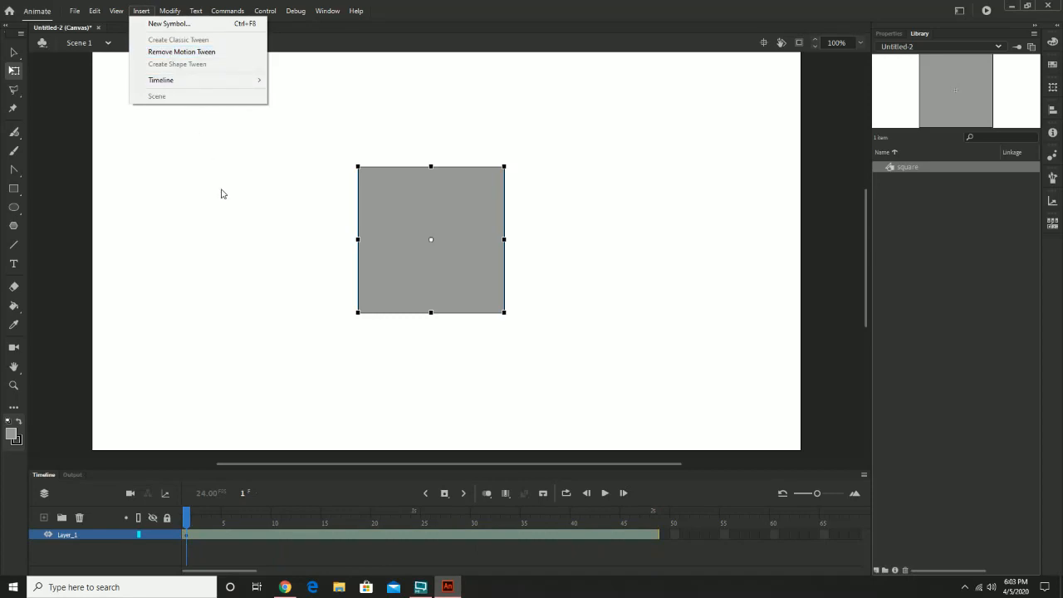
click(197, 54)
Create a motion tween across Layer_1's frames.
click(143, 10)
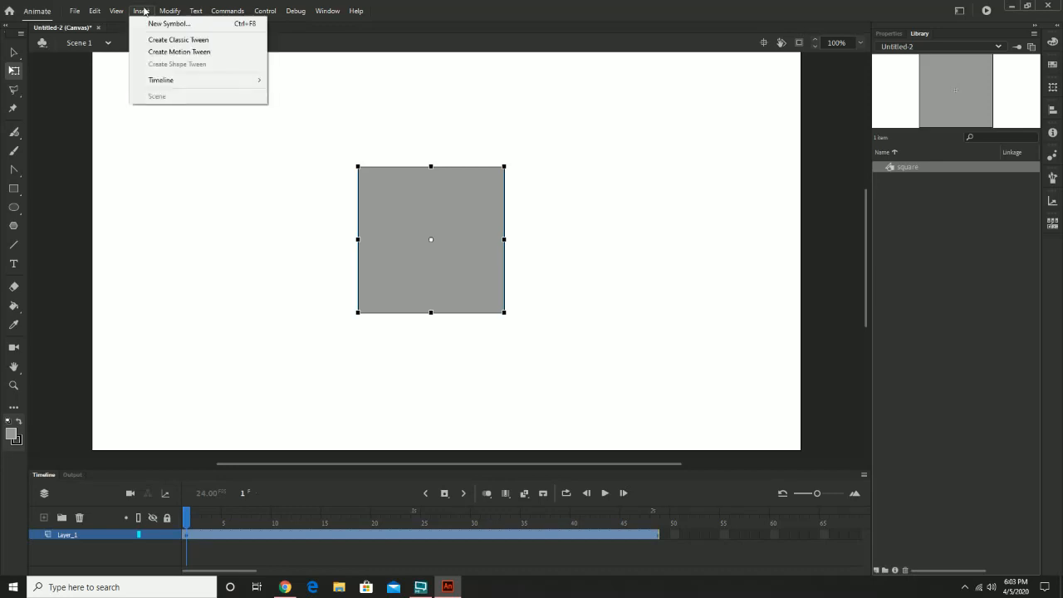
click(179, 53)
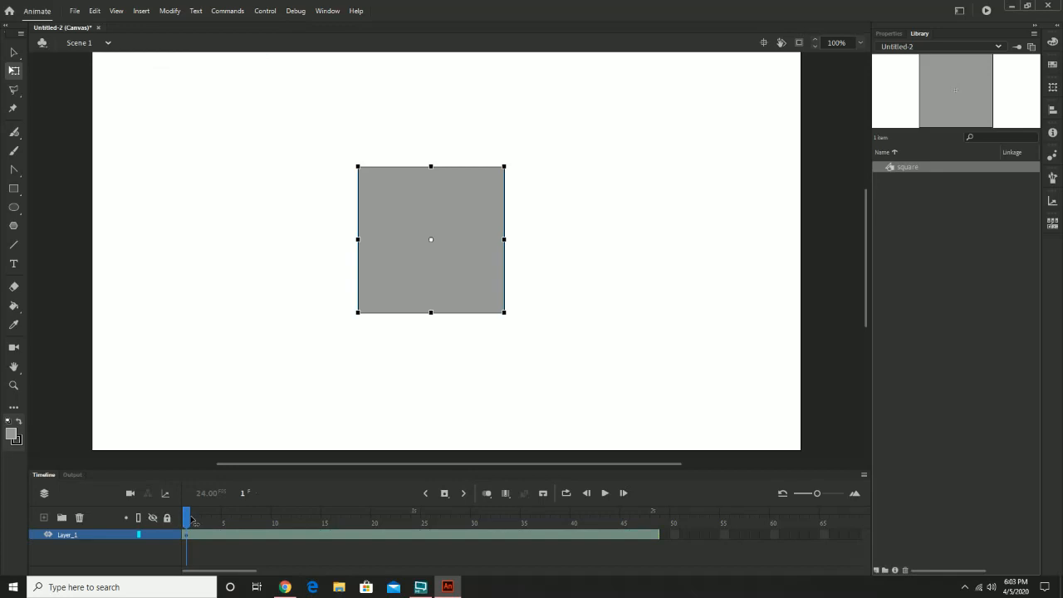
click(143, 10)
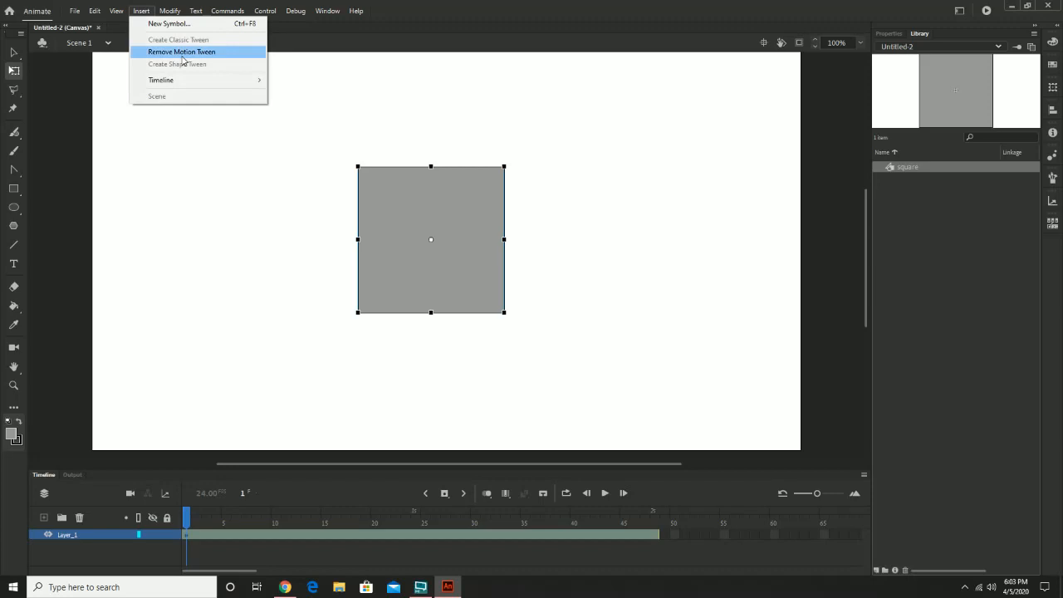
click(417, 45)
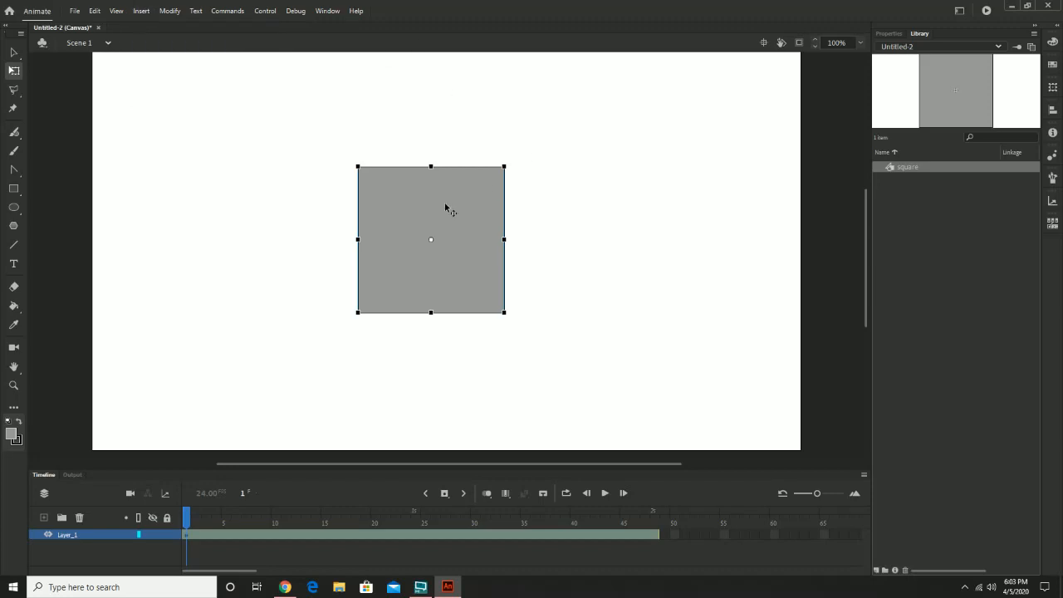
At frame 24, apply the Alpha color effect to the square and set it to 100%.
mouse_move(413, 523)
mouse_down()
mouse_move(425, 523)
mouse_move(261, 523)
mouse_move(419, 523)
mouse_up()
click(419, 523)
click(894, 34)
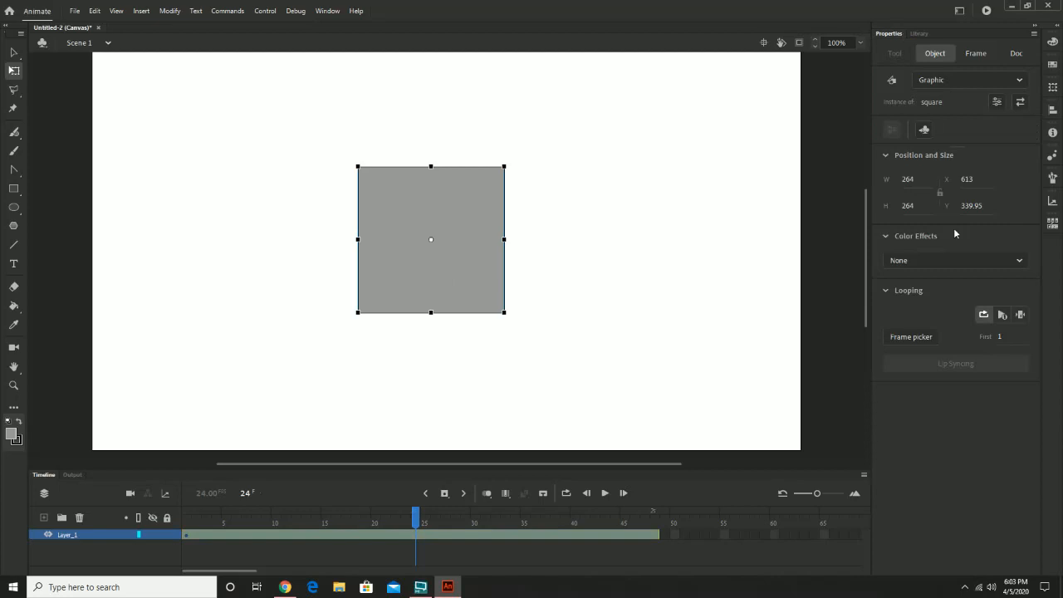
click(900, 237)
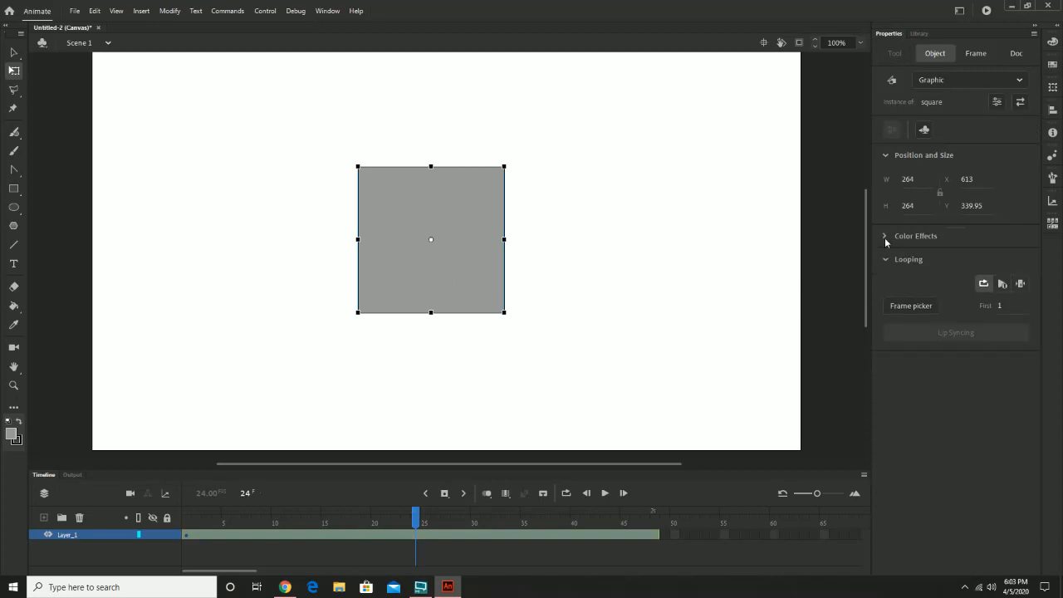
click(884, 237)
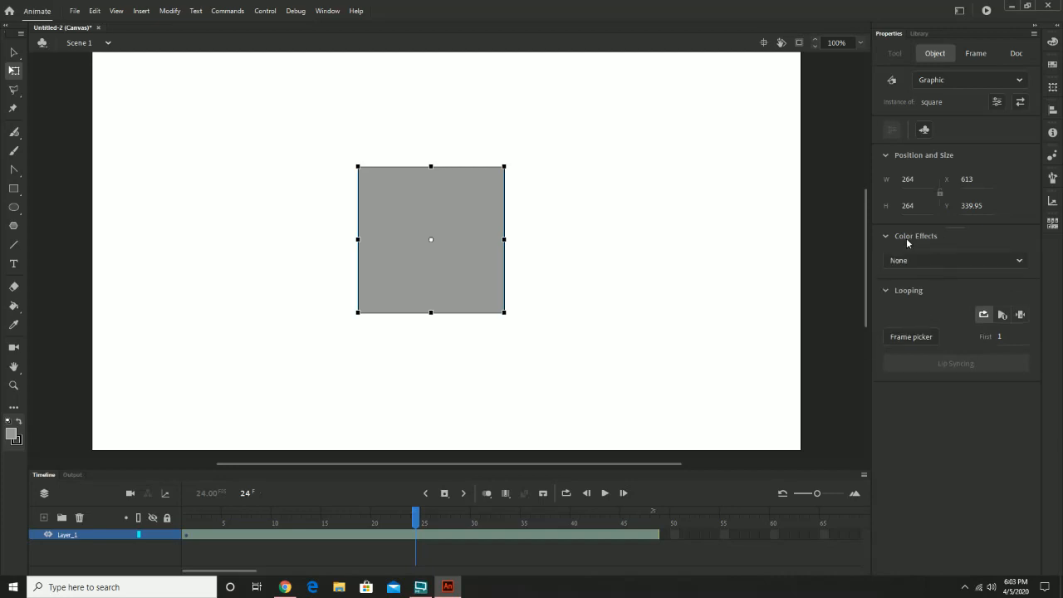
click(971, 260)
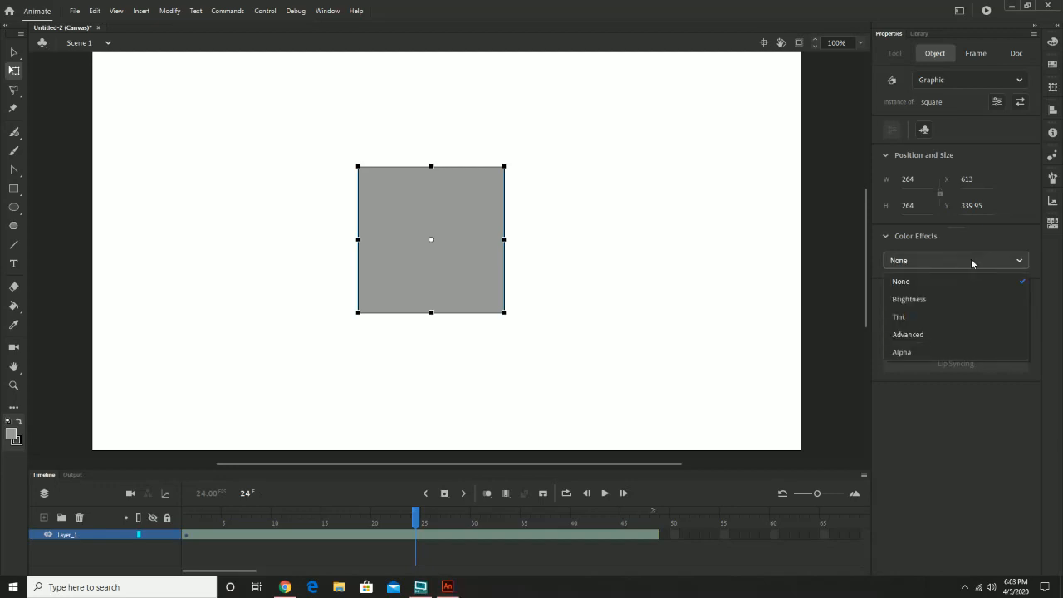
click(910, 353)
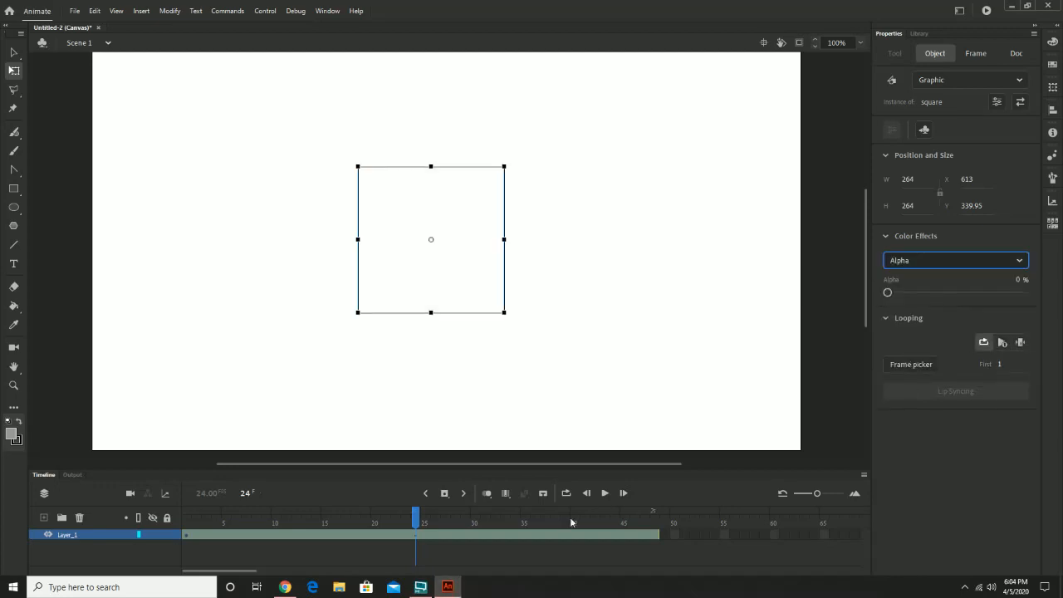
drag(889, 296, 1062, 303)
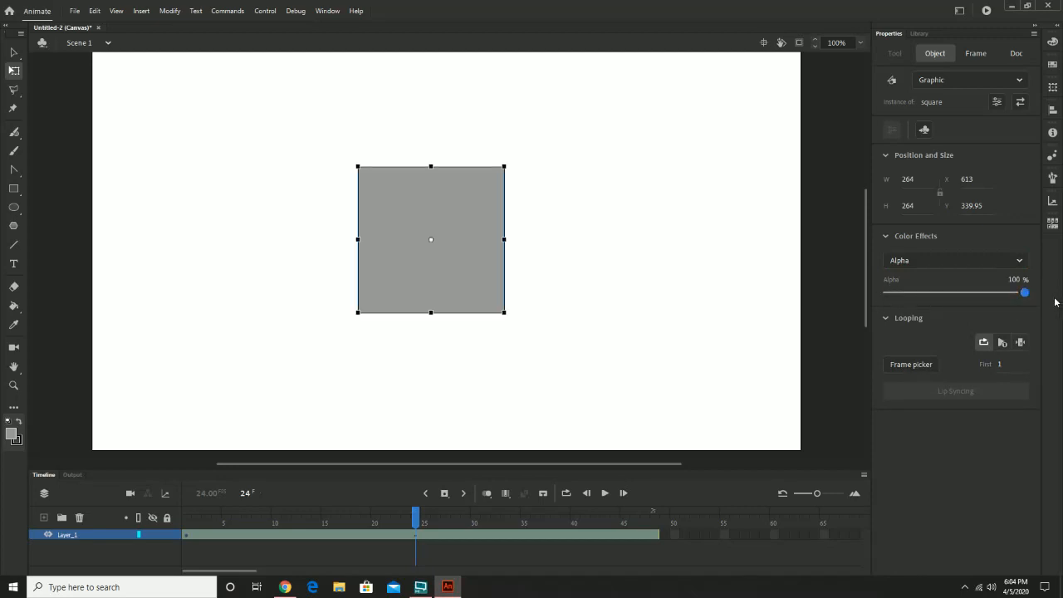
At frame 1, set the square's alpha to 0%.
click(418, 521)
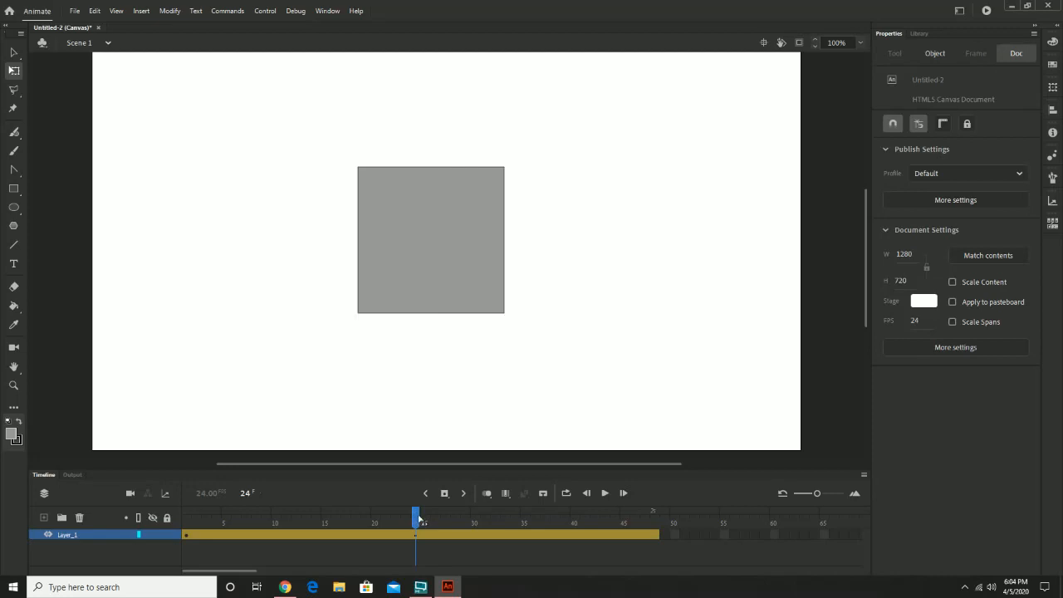
drag(413, 517, 185, 533)
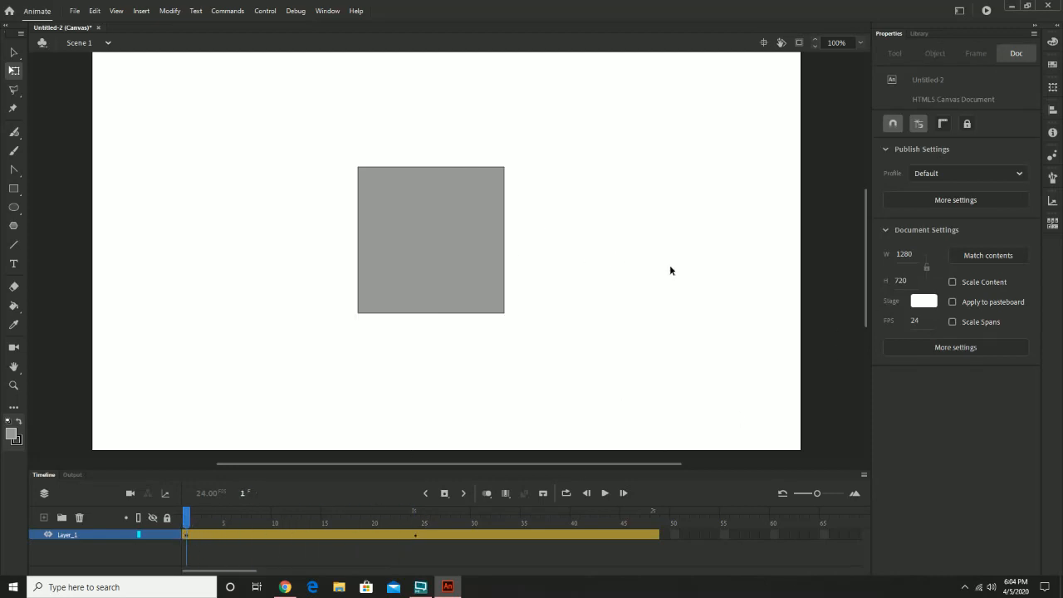
click(400, 247)
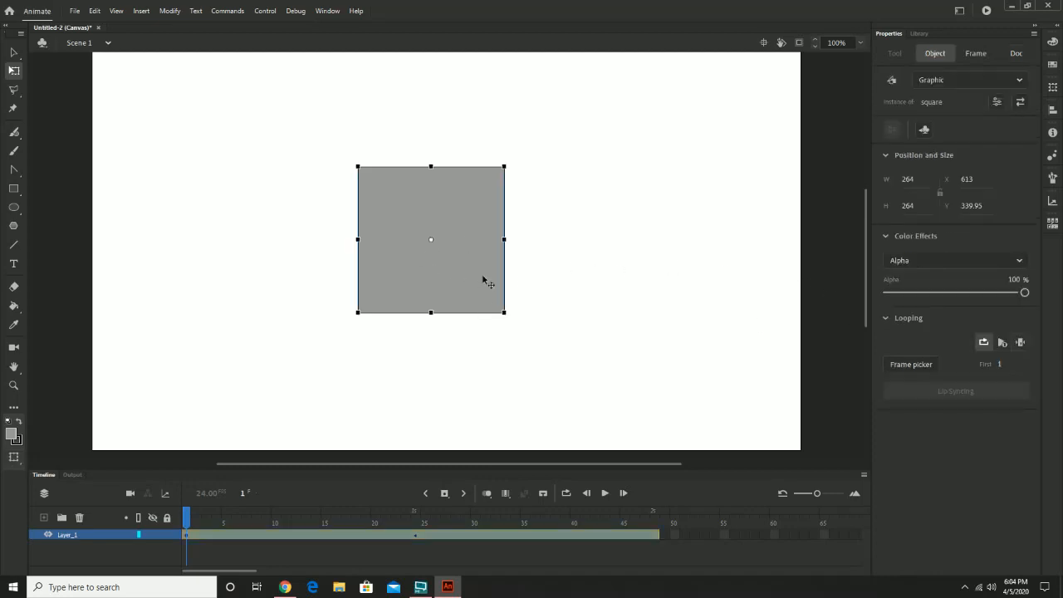
drag(1004, 293, 850, 301)
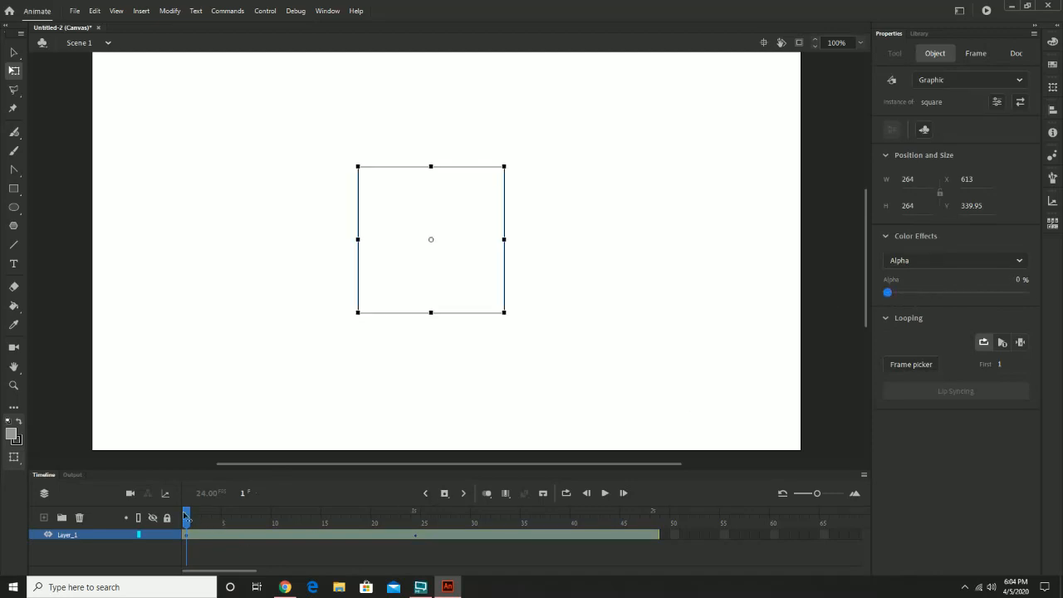
Add an alpha keyframe for the square at frame 37 with the value held at 100%.
drag(186, 515, 520, 559)
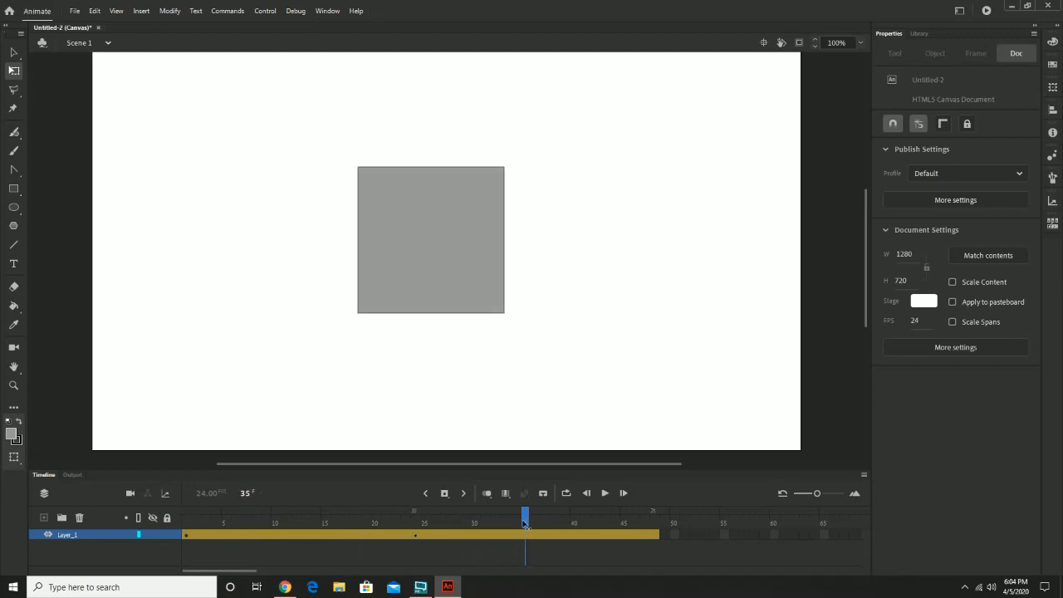
drag(526, 521, 547, 548)
click(486, 291)
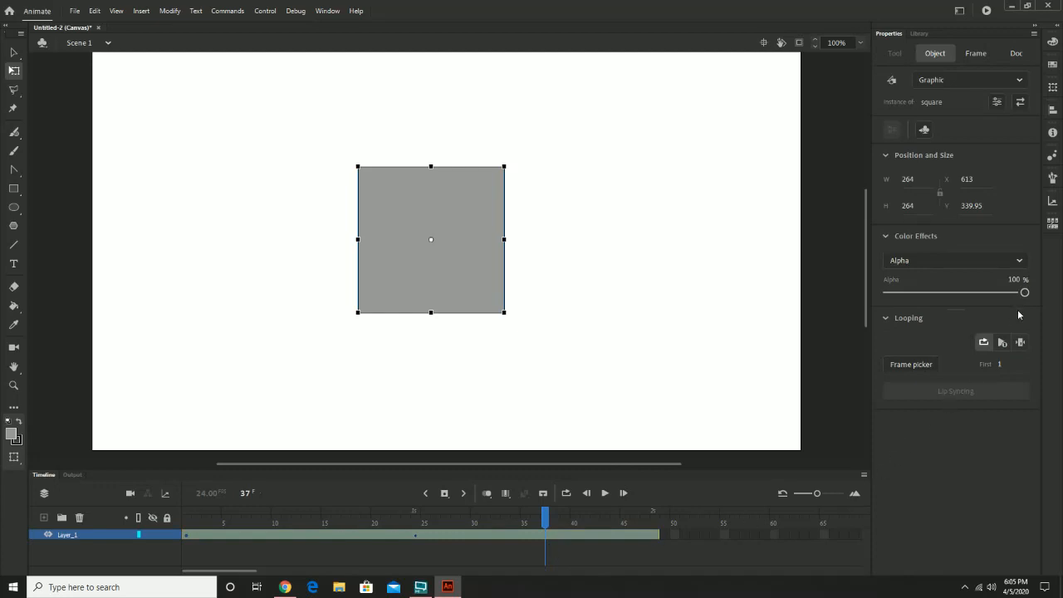
drag(1024, 293, 1036, 296)
click(552, 534)
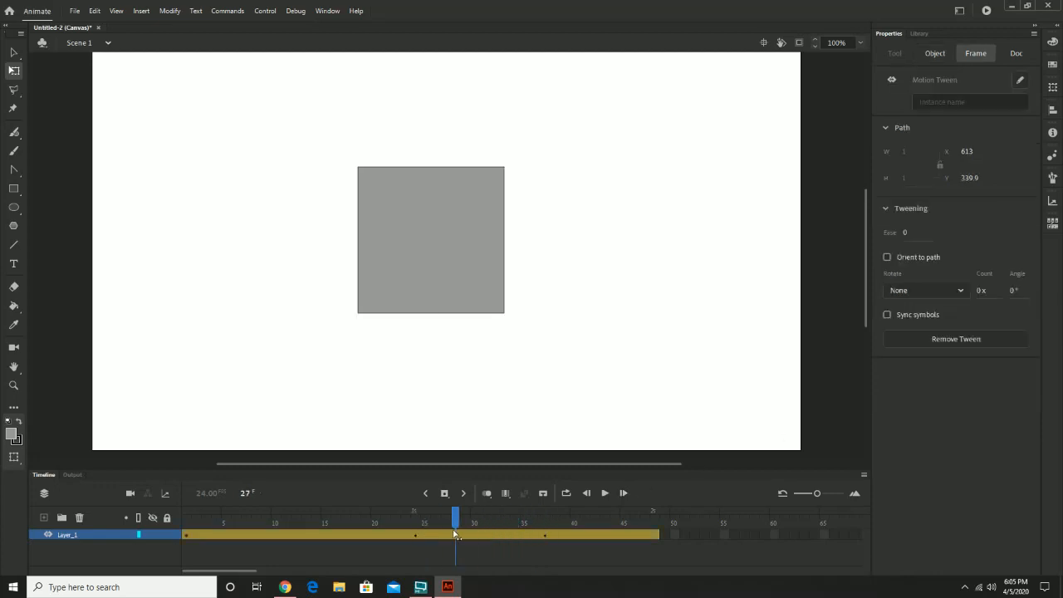
click(433, 248)
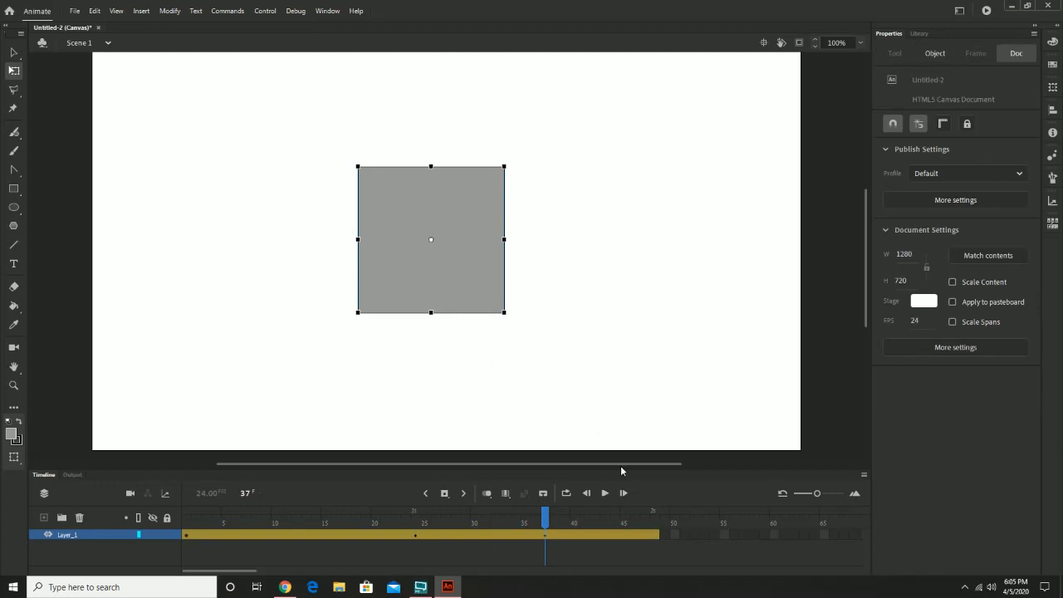
At frame 48, set the square's alpha to 0%.
click(546, 529)
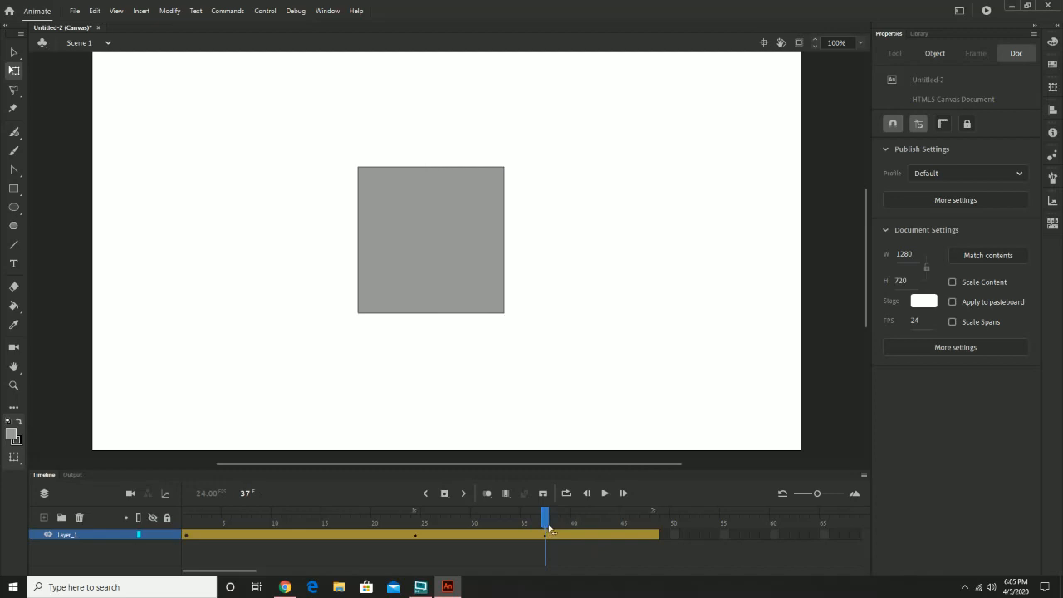
drag(548, 528, 655, 529)
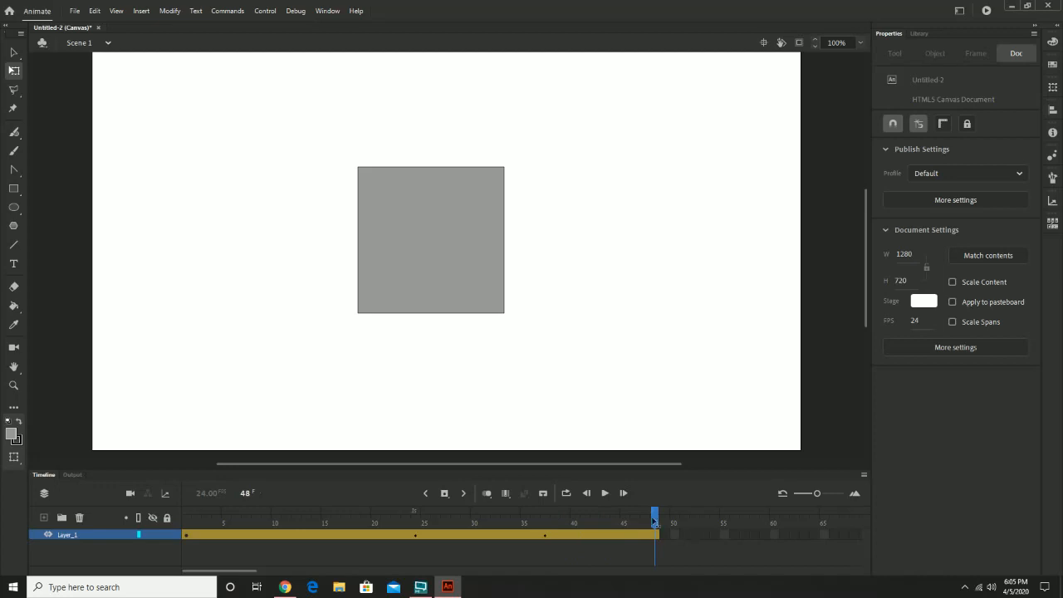
click(435, 257)
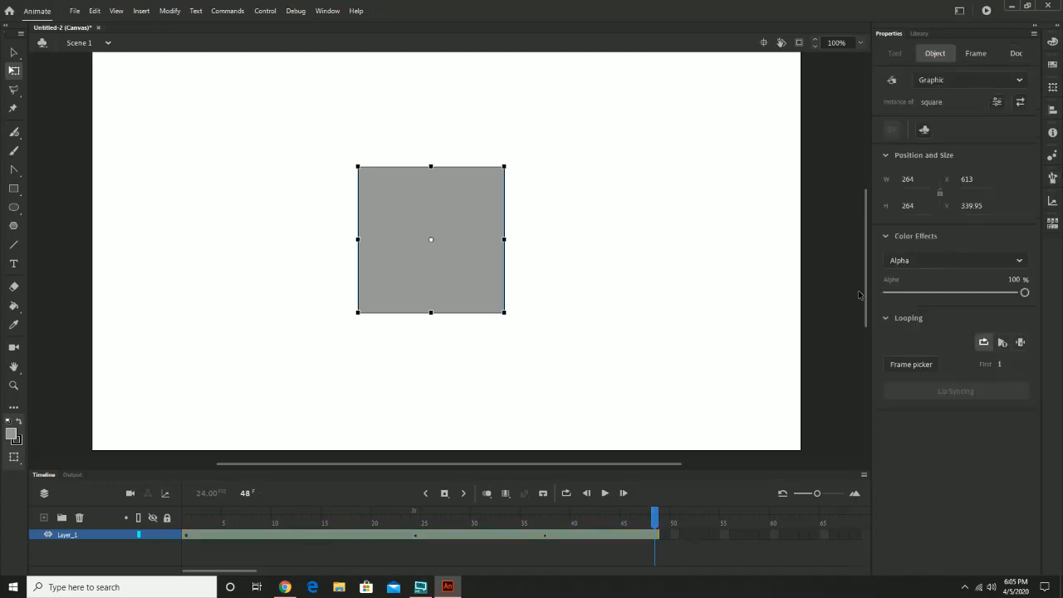
drag(1015, 294, 885, 294)
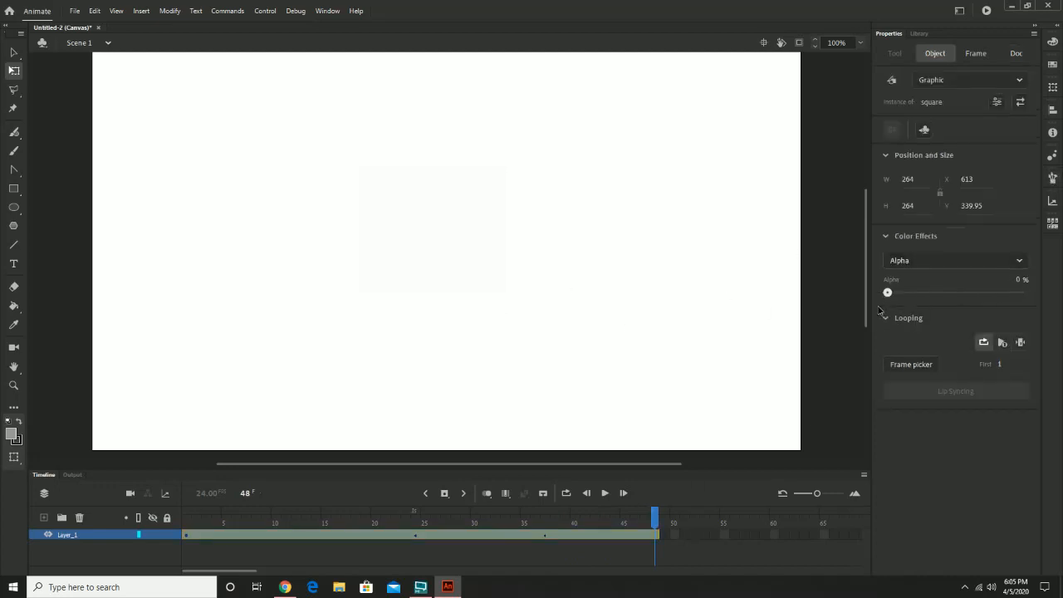
Play back the square's fade animation on the stage and reselect the square.
click(605, 493)
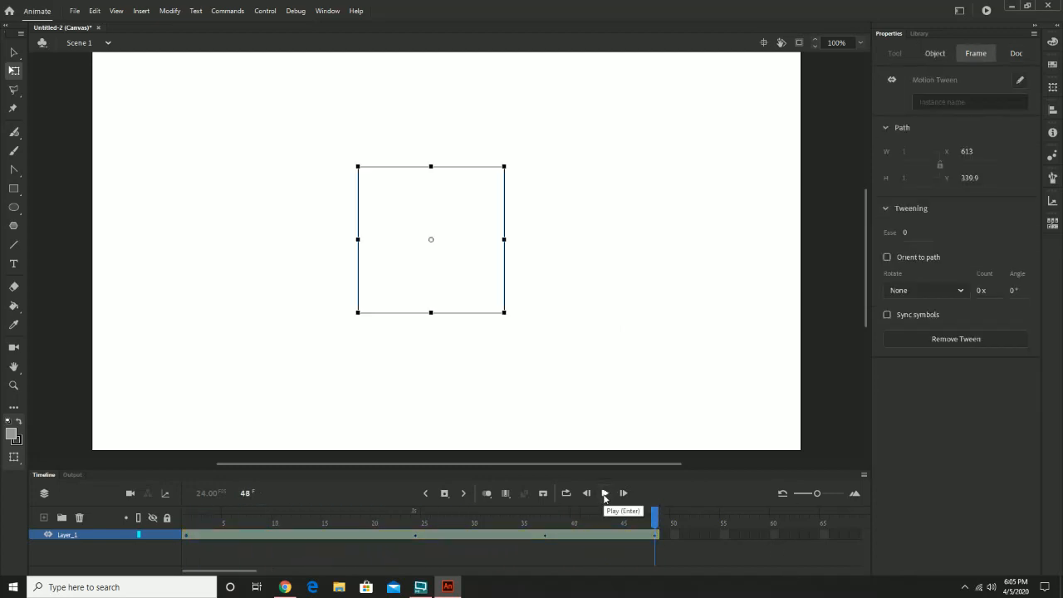
click(604, 493)
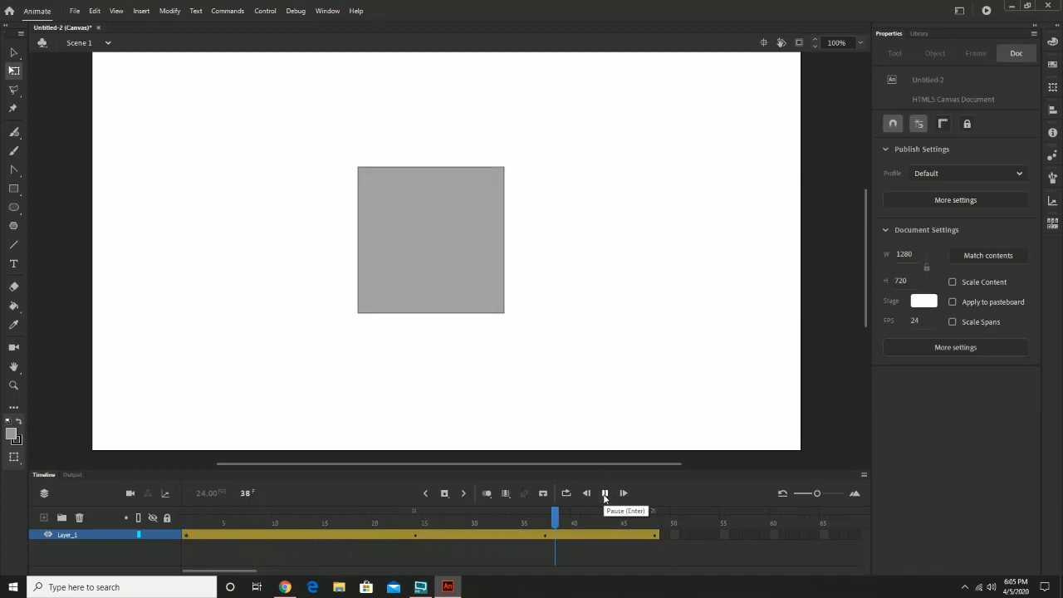
click(662, 327)
drag(363, 157, 694, 392)
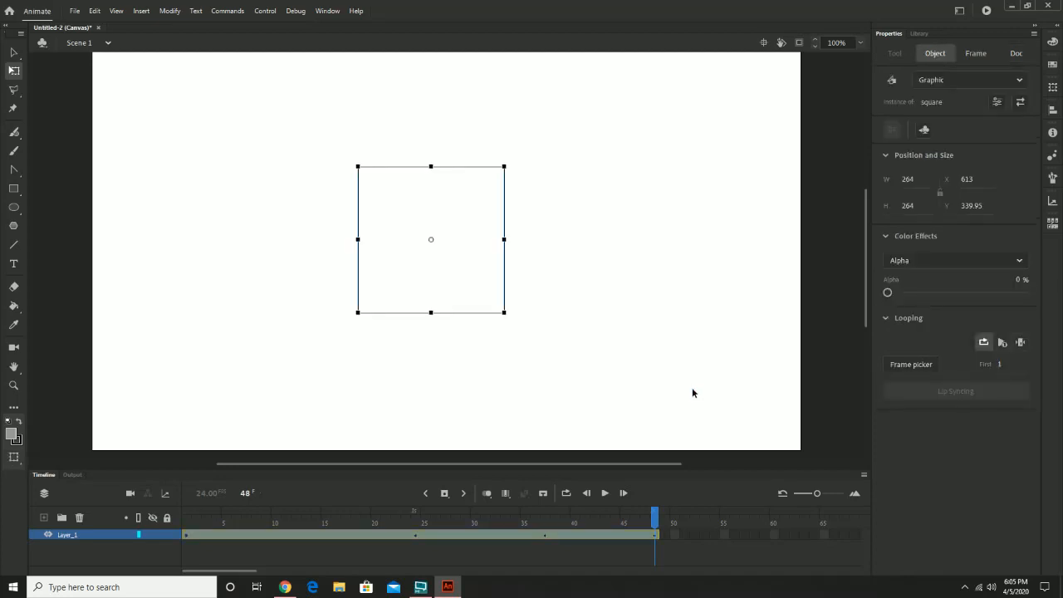
Hide the square's layer and return the playhead to frame 1, with the whole stage in view at 75%.
click(151, 533)
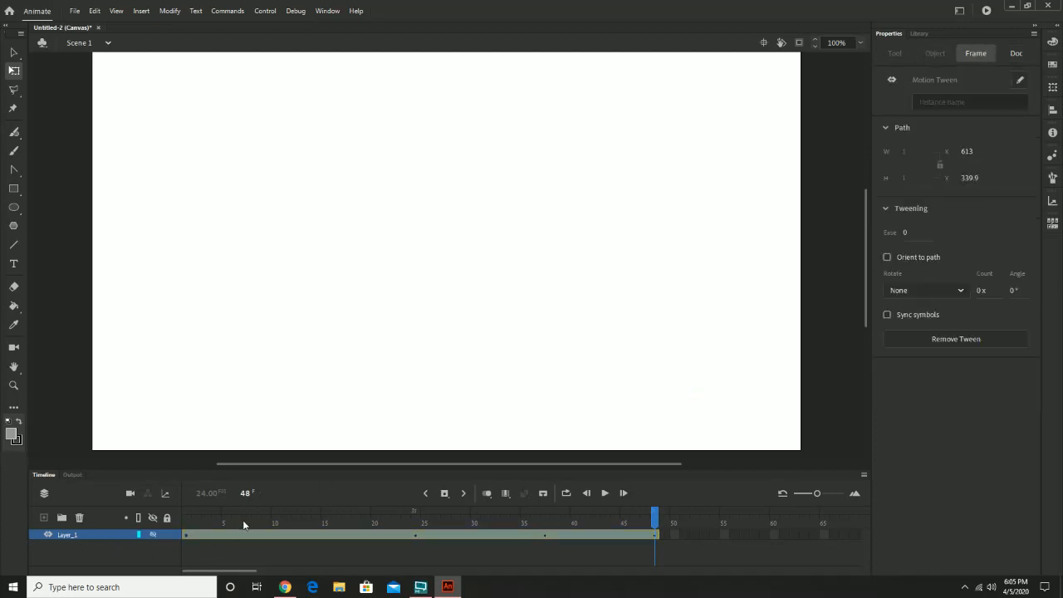
drag(253, 524, 165, 520)
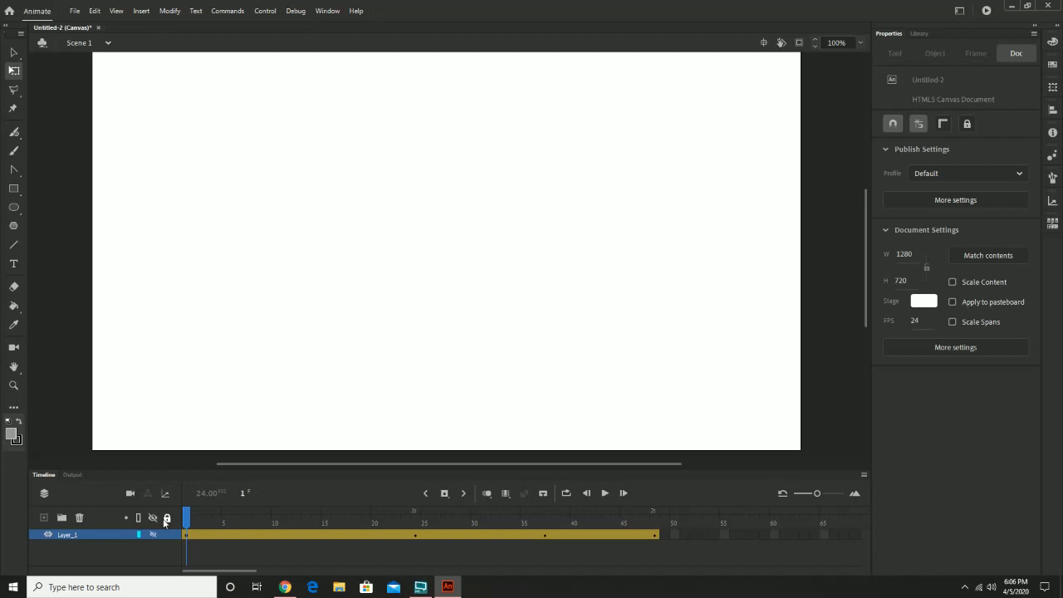
click(860, 44)
click(883, 123)
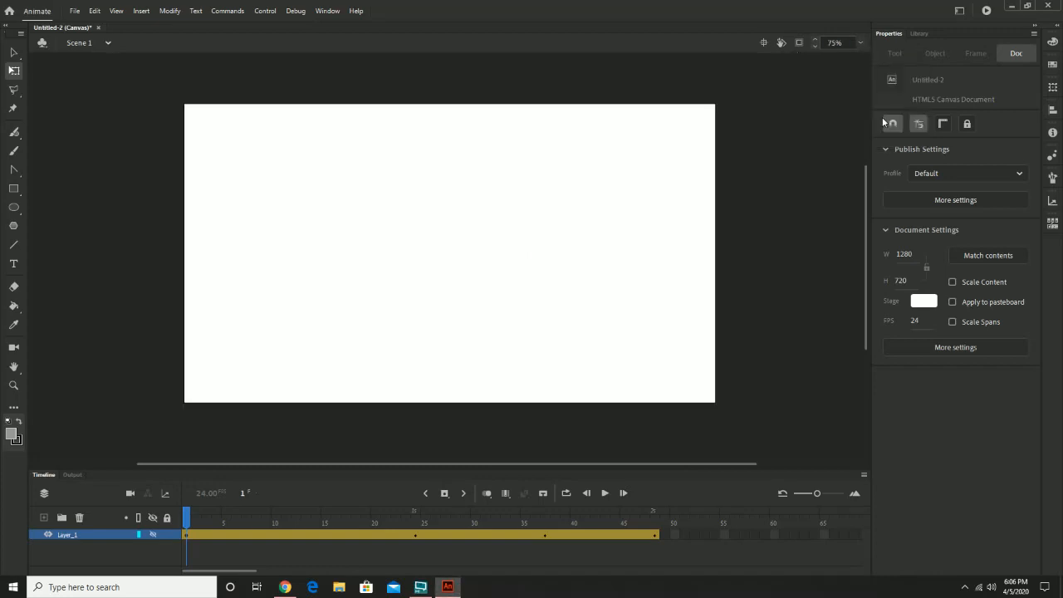
drag(645, 218, 649, 236)
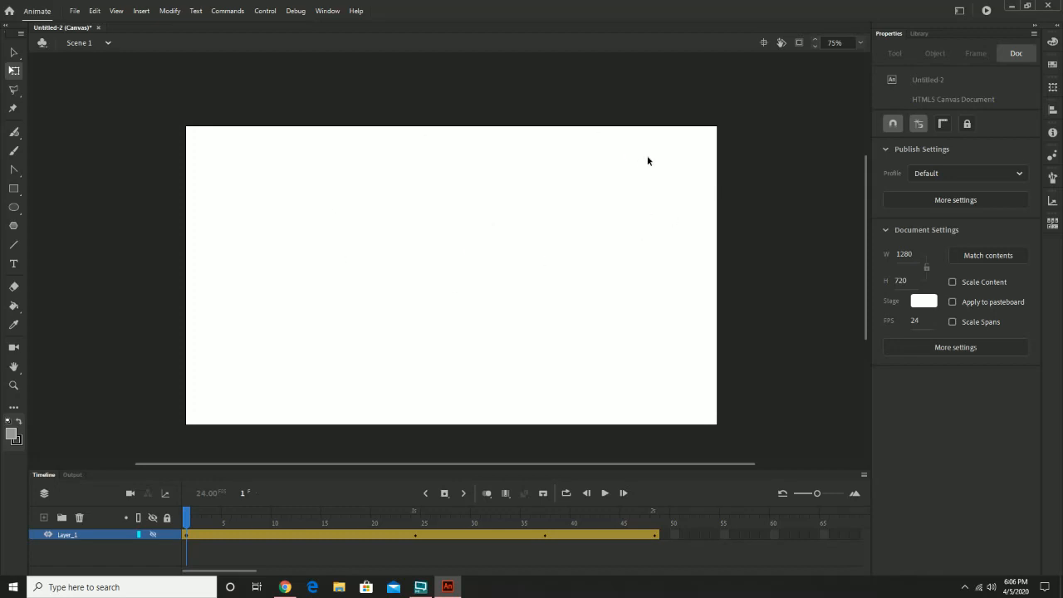
click(170, 11)
click(191, 23)
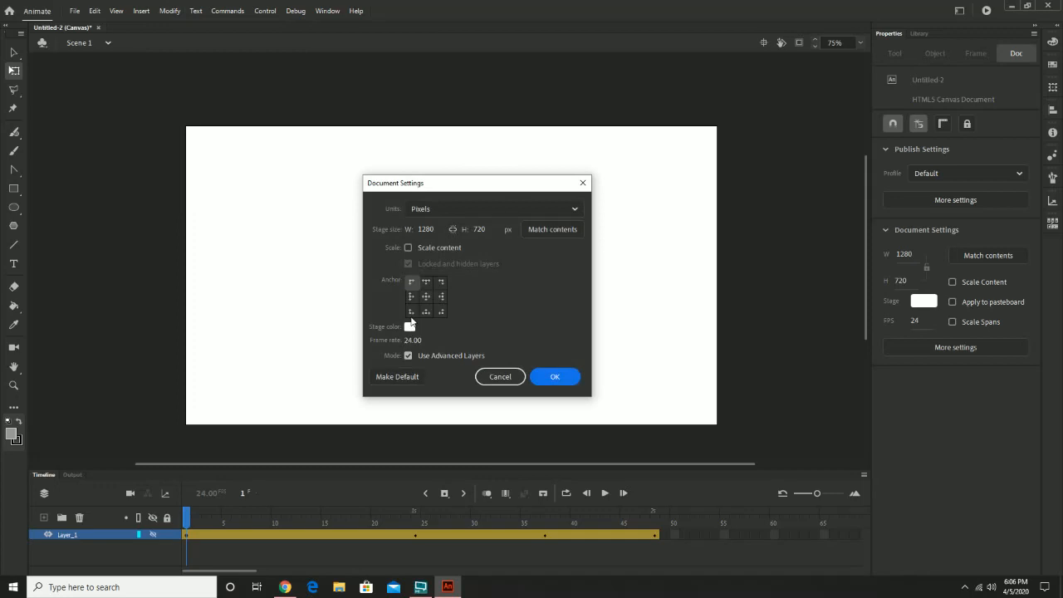
click(500, 376)
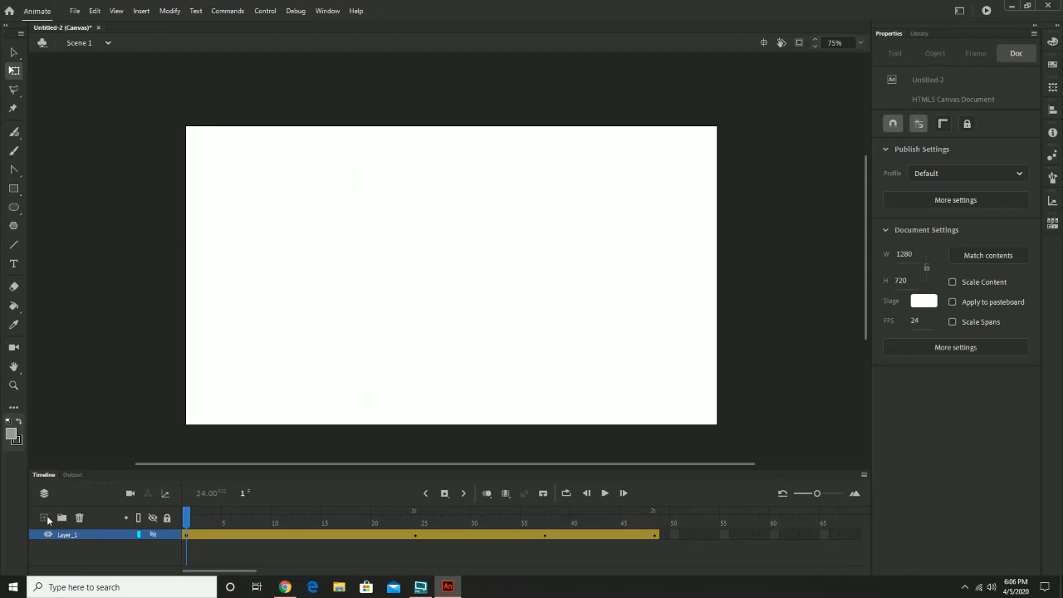
Add a new layer above Layer_1 and name it "backround".
click(45, 517)
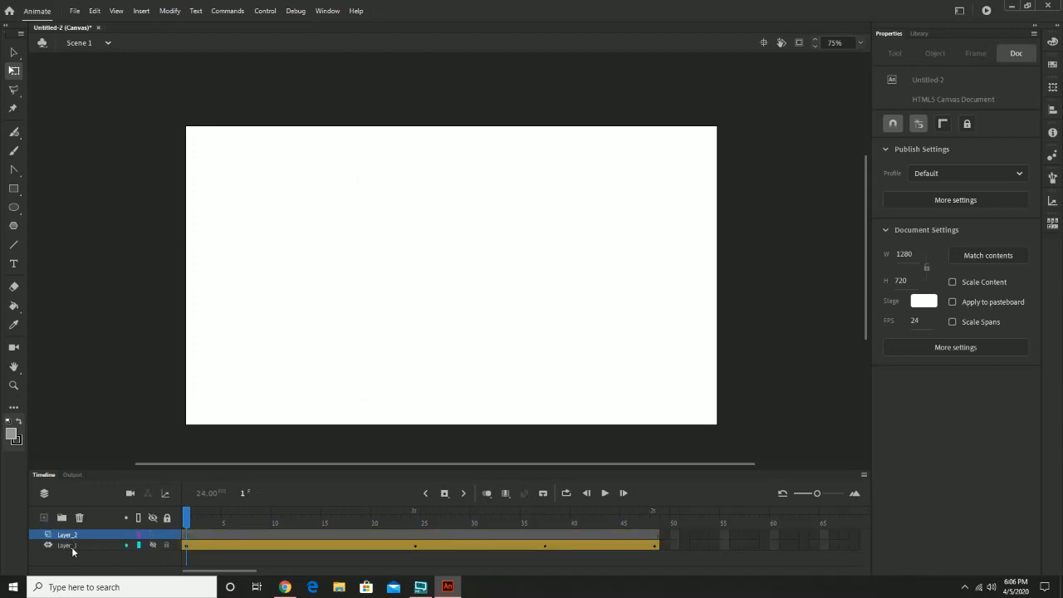
click(70, 548)
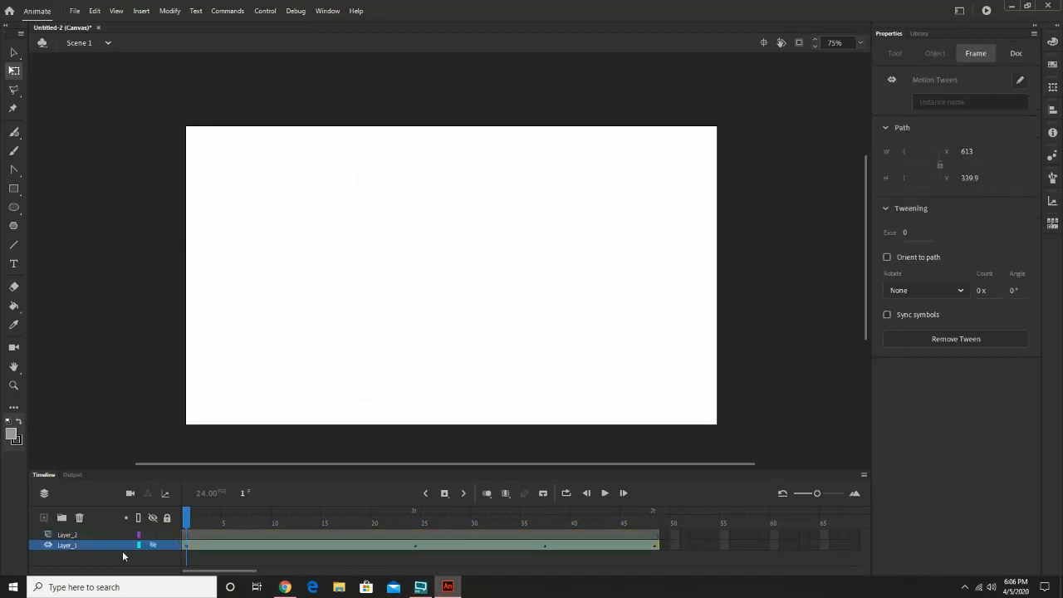
click(68, 536)
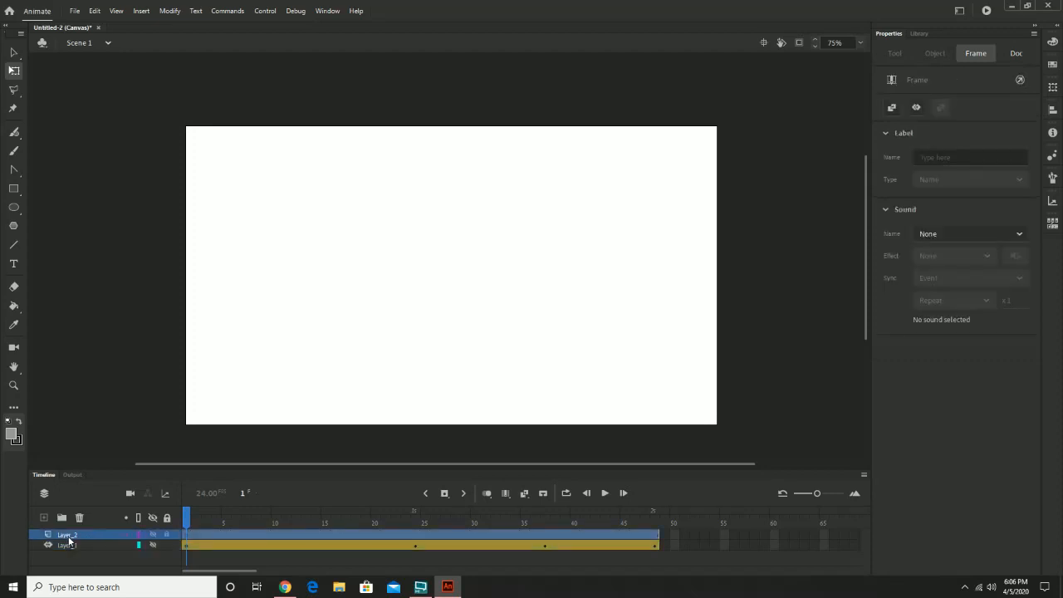
double_click(69, 535)
text(ba)
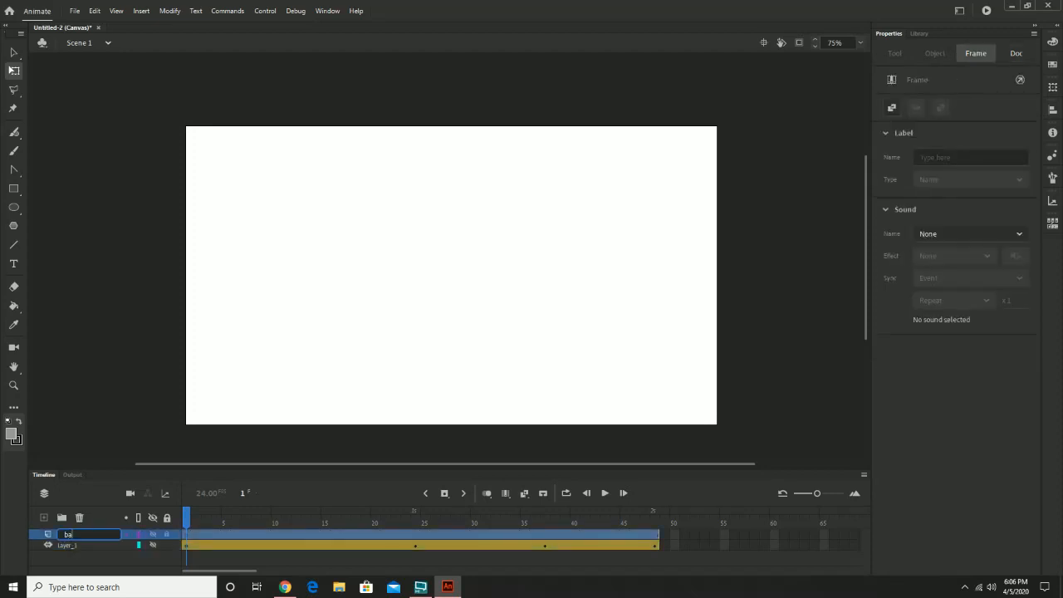
text(ckground)
key(Return)
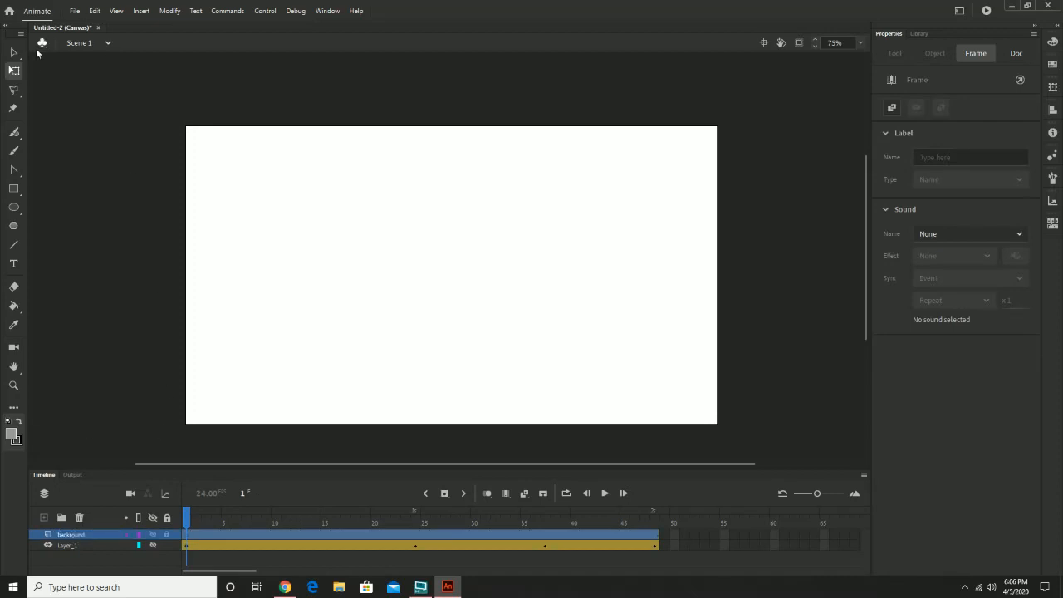
Draw a rectangle with a black (#000000) fill that covers the entire stage on the new layer.
click(14, 190)
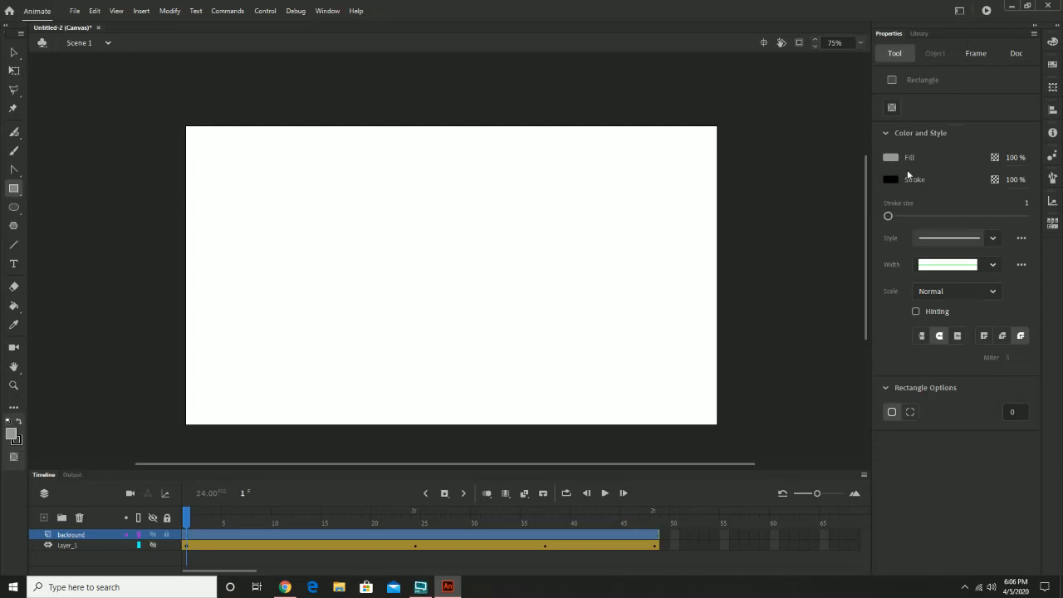
click(890, 158)
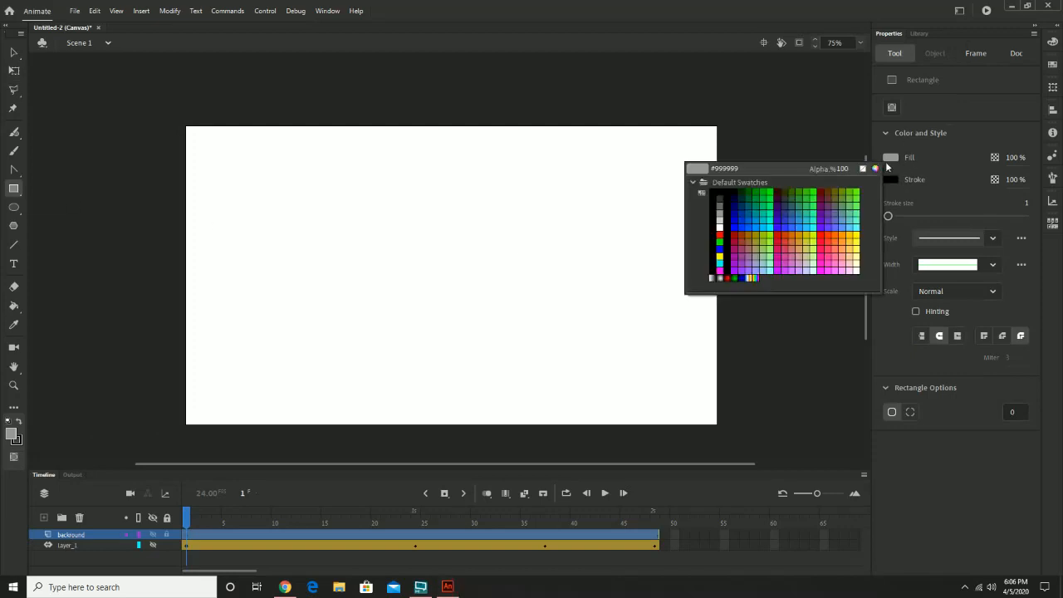
click(719, 195)
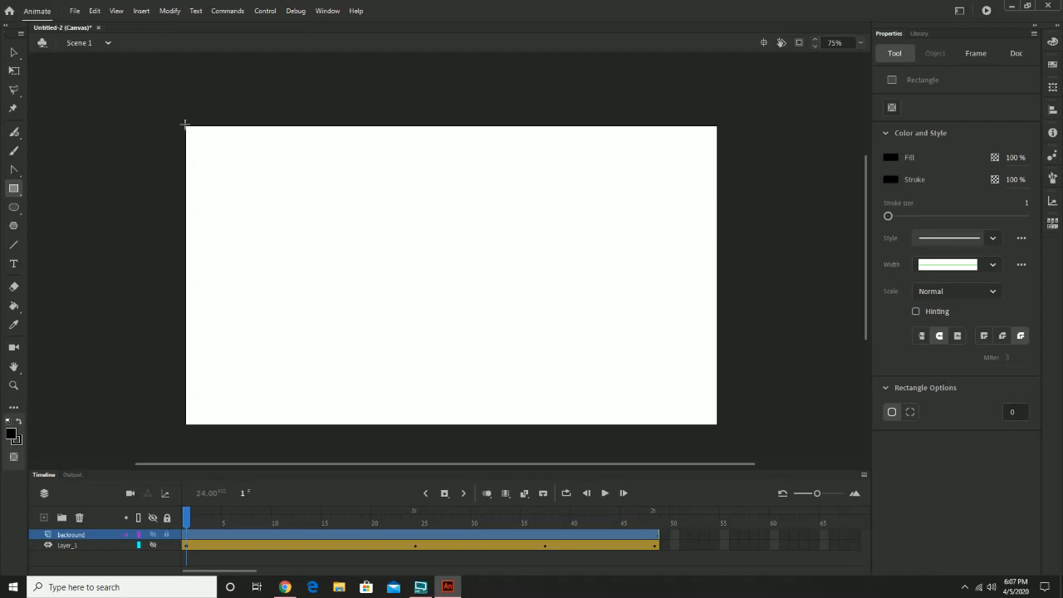
drag(185, 124, 718, 425)
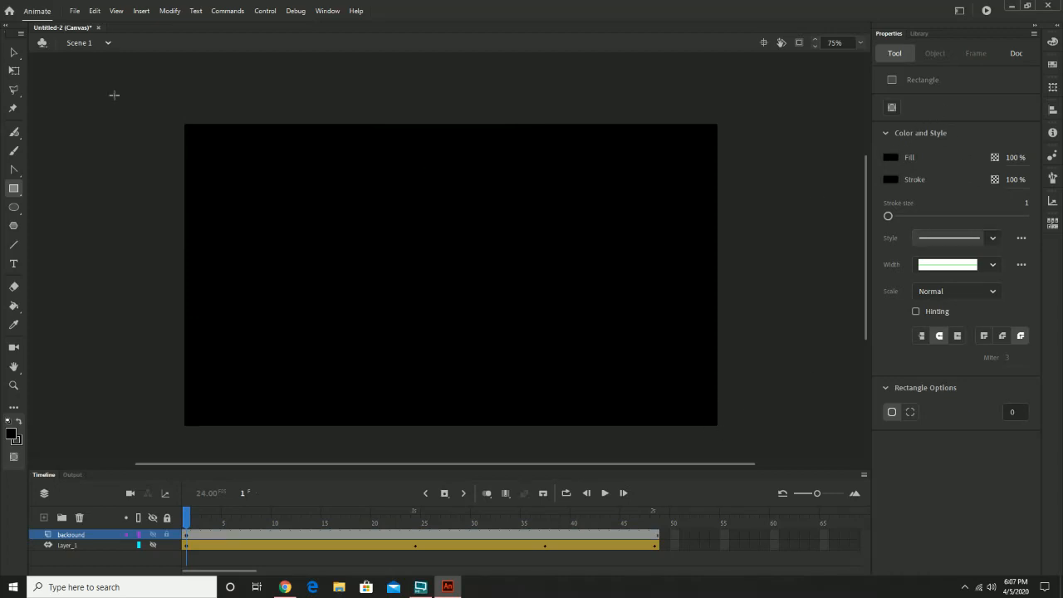
Set the black rectangle's width to 1280 and its height to 720.
click(13, 52)
click(432, 292)
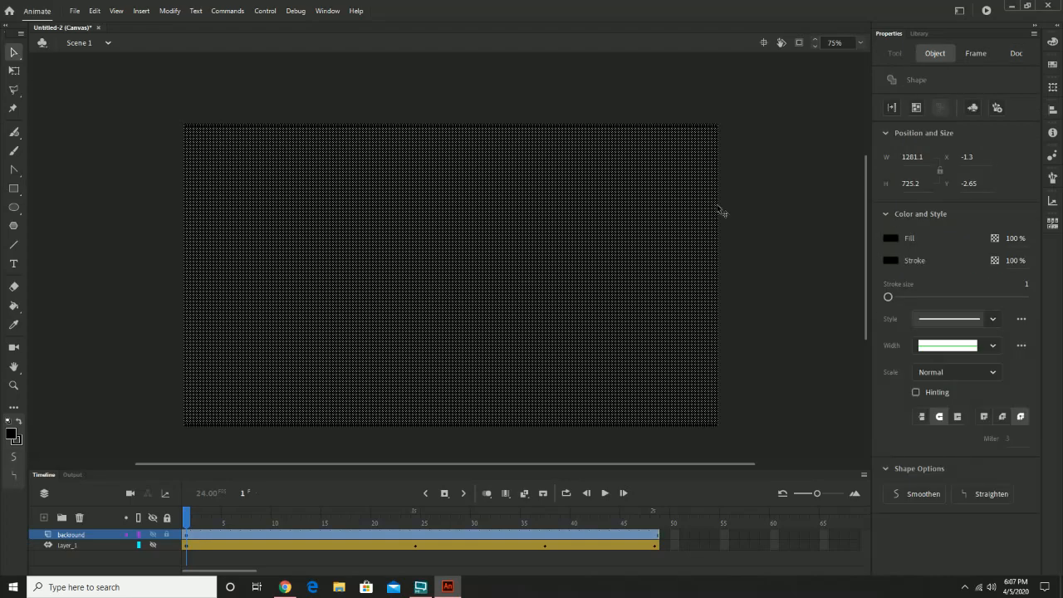
click(913, 158)
text(1280)
key(Tab)
text(720)
key(Tab)
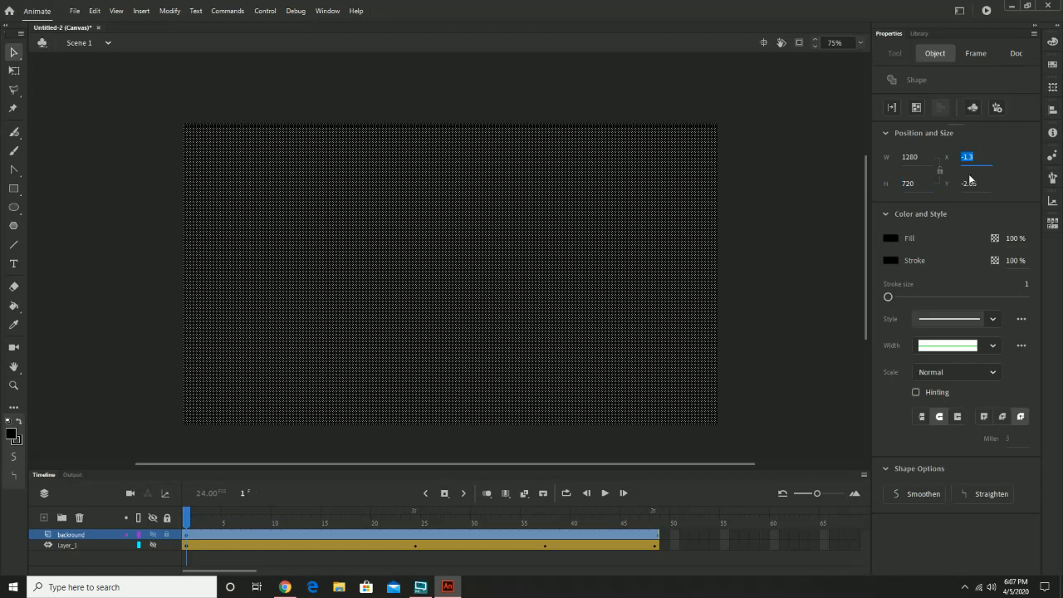
Try to move the black rectangle into line with the stage and undo the move.
click(791, 209)
click(590, 207)
drag(577, 202, 581, 209)
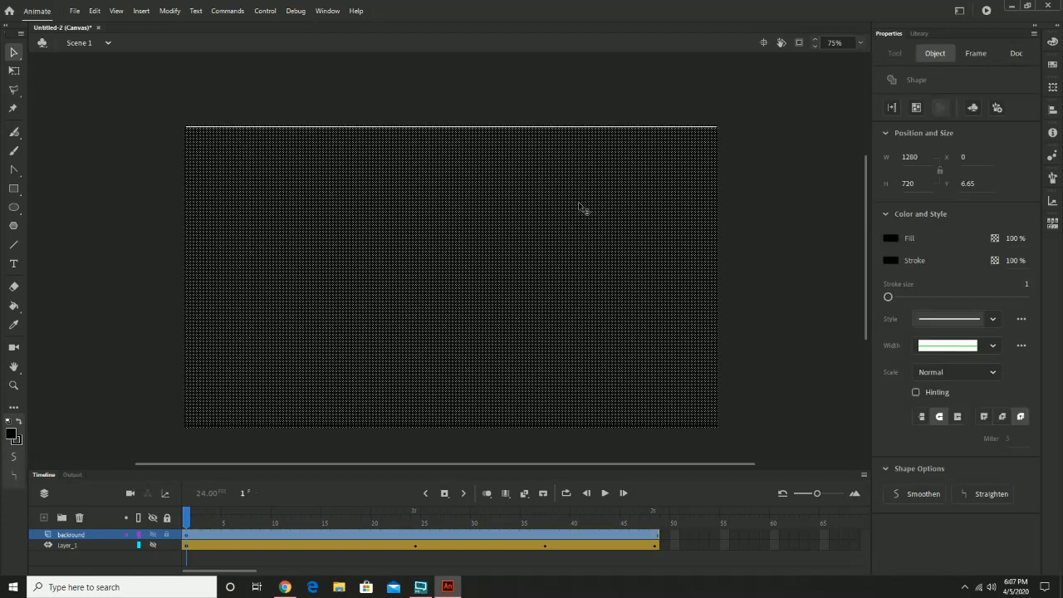
key(ctrl+z)
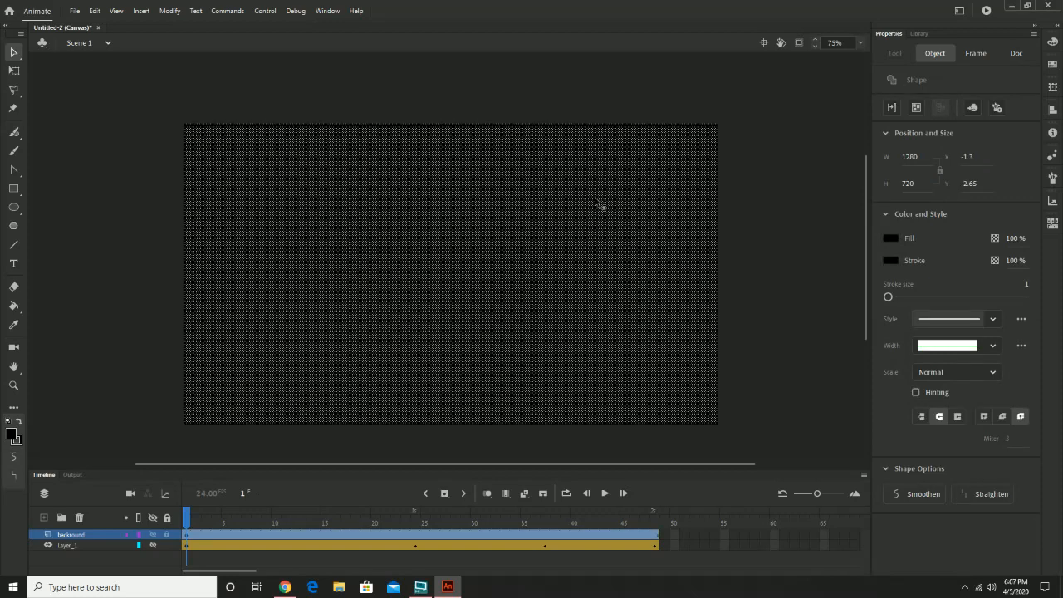
Convert the black rectangle to a graphic symbol named "background".
click(768, 135)
click(603, 207)
click(141, 11)
mouse_move(163, 12)
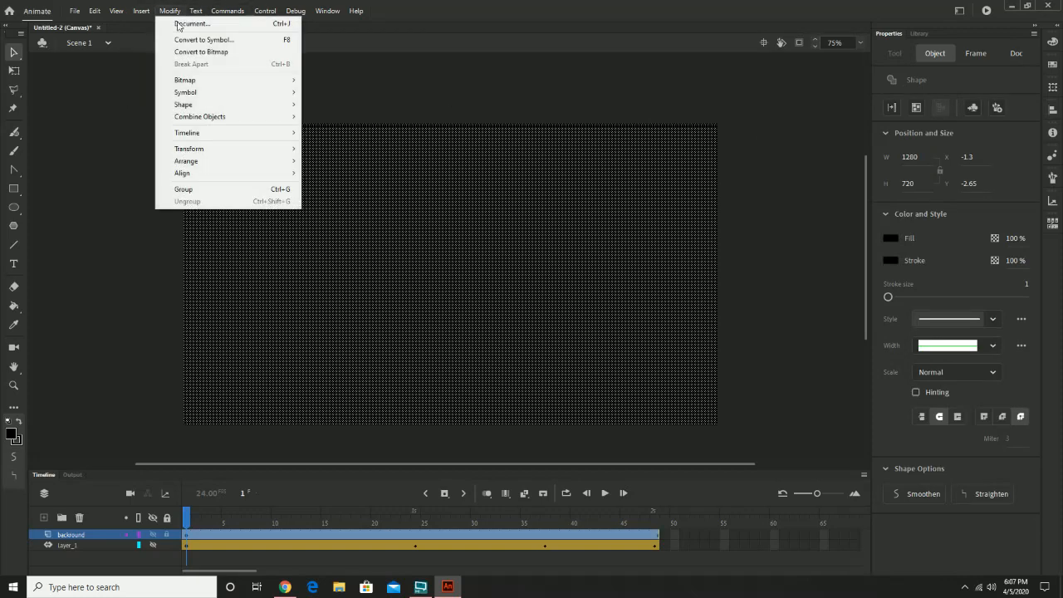
click(196, 40)
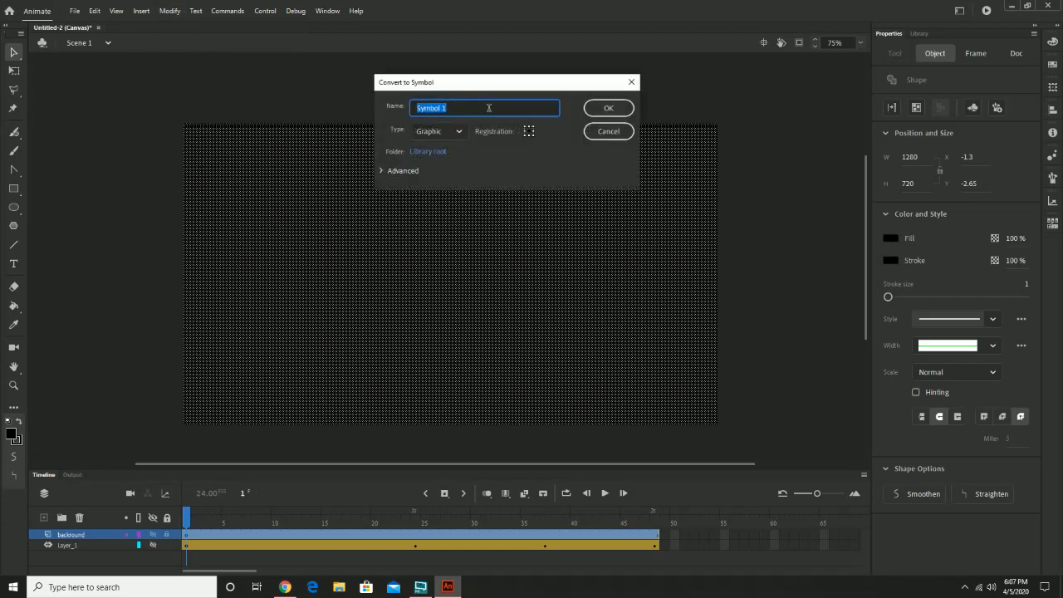
text(background)
click(625, 107)
Delete the black rectangle from the stage and place the background symbol from the library over the full stage instead.
click(919, 33)
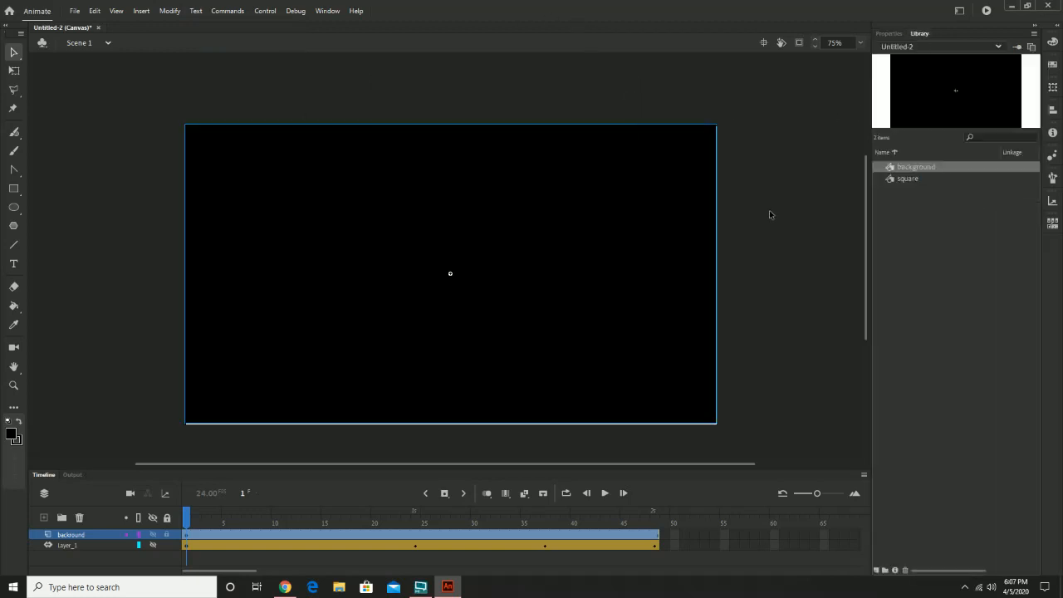
key(Delete)
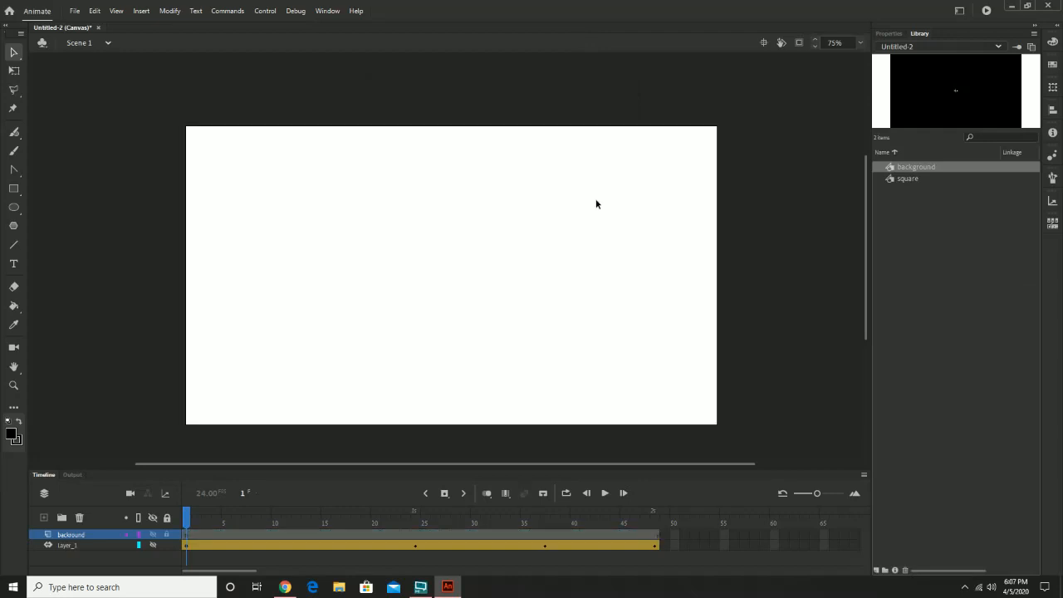
drag(922, 166, 468, 282)
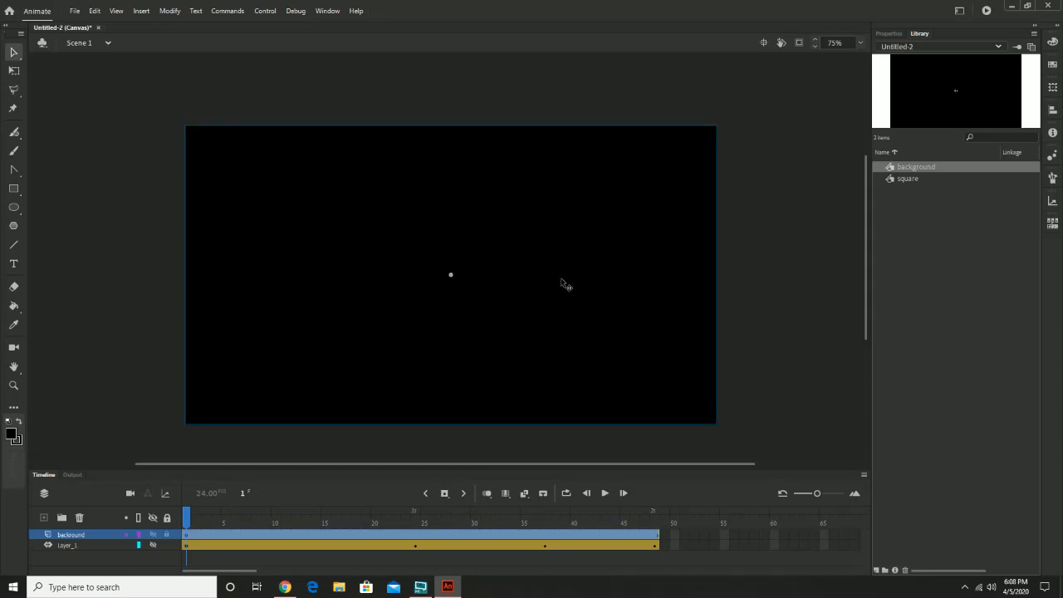
click(730, 312)
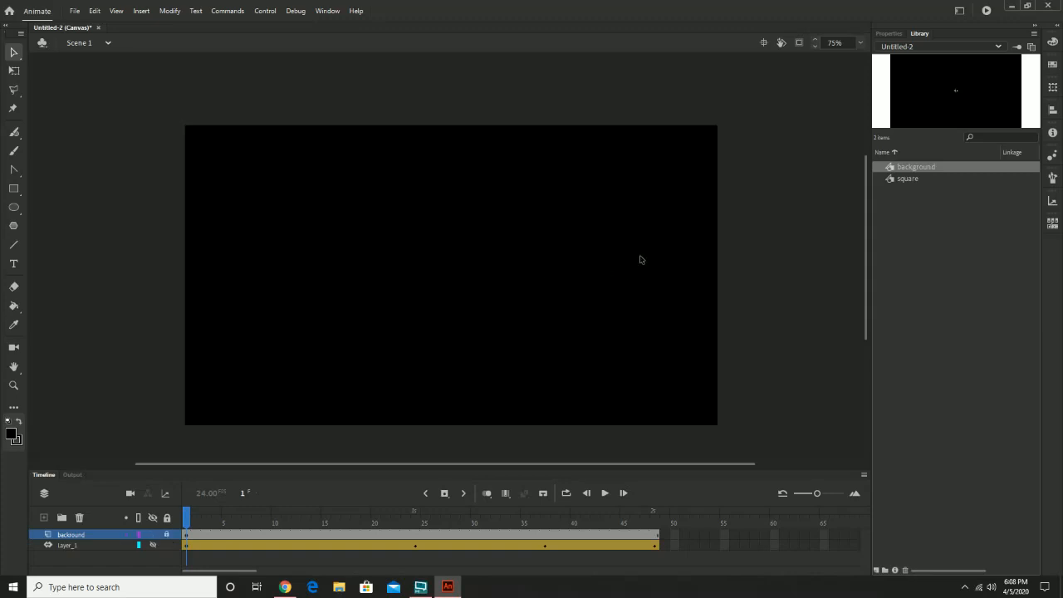
Add a new layer above the background layer and extend the background layer's frames to frame 120.
click(43, 518)
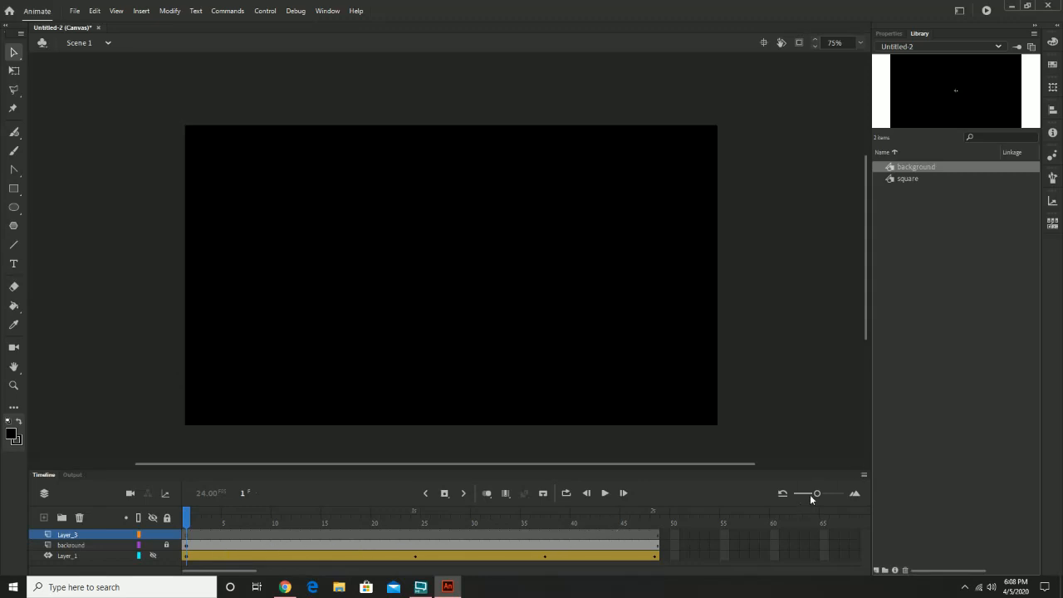
drag(815, 494, 805, 496)
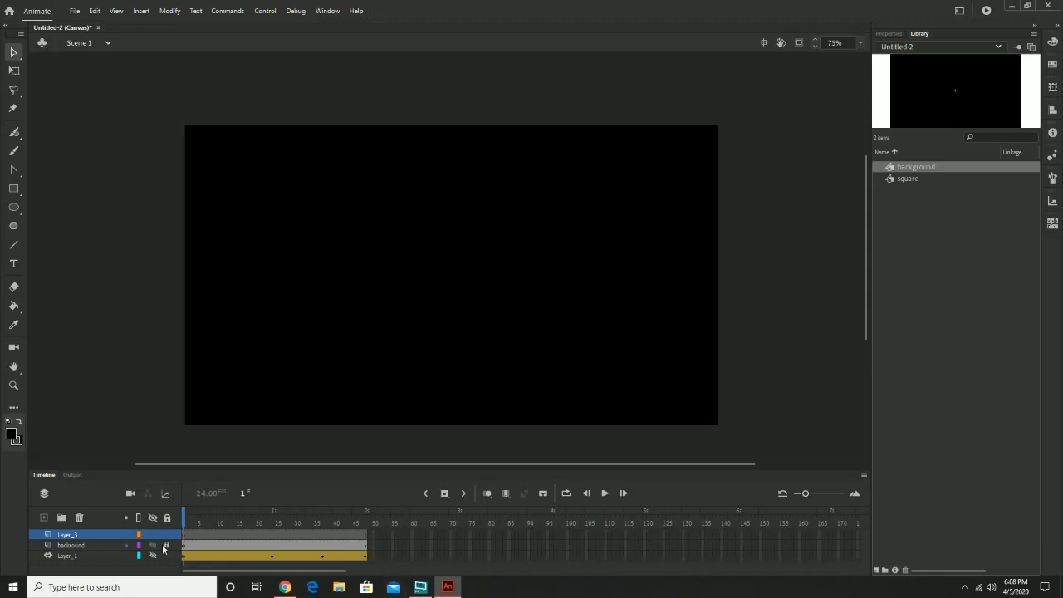
click(645, 545)
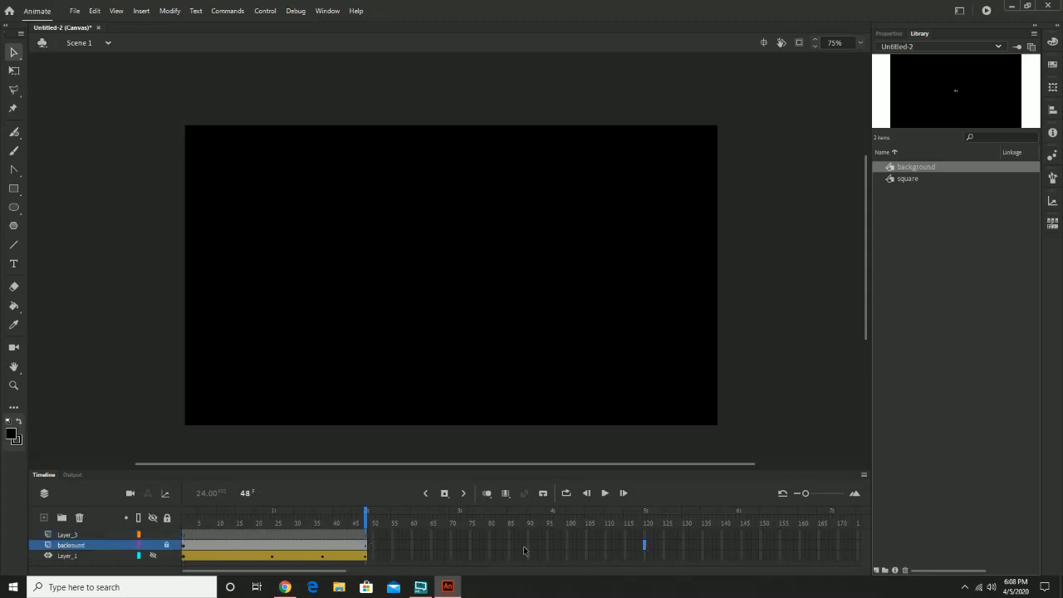
right_click(645, 546)
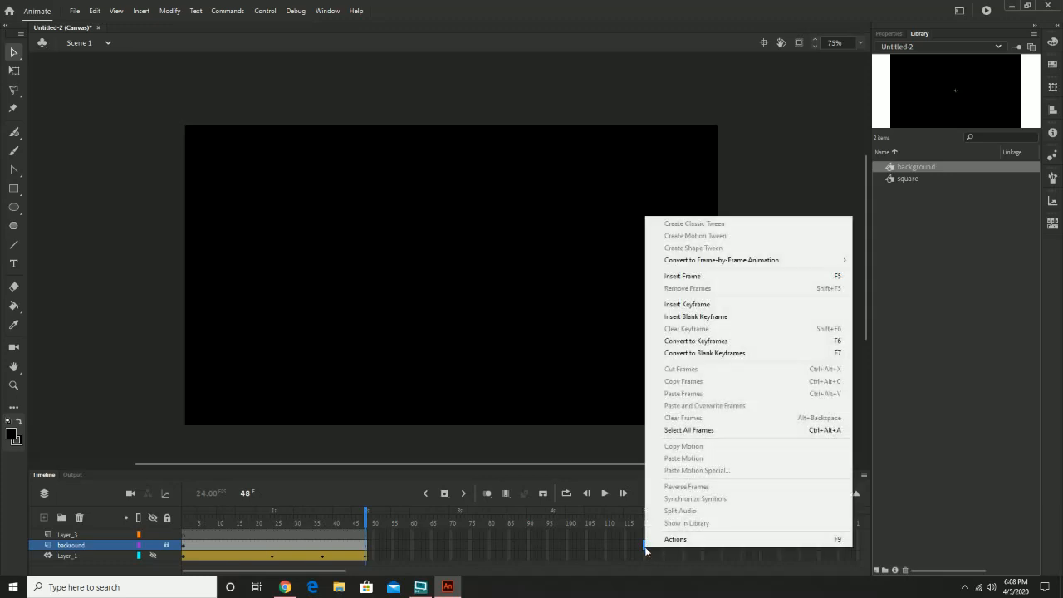
click(729, 283)
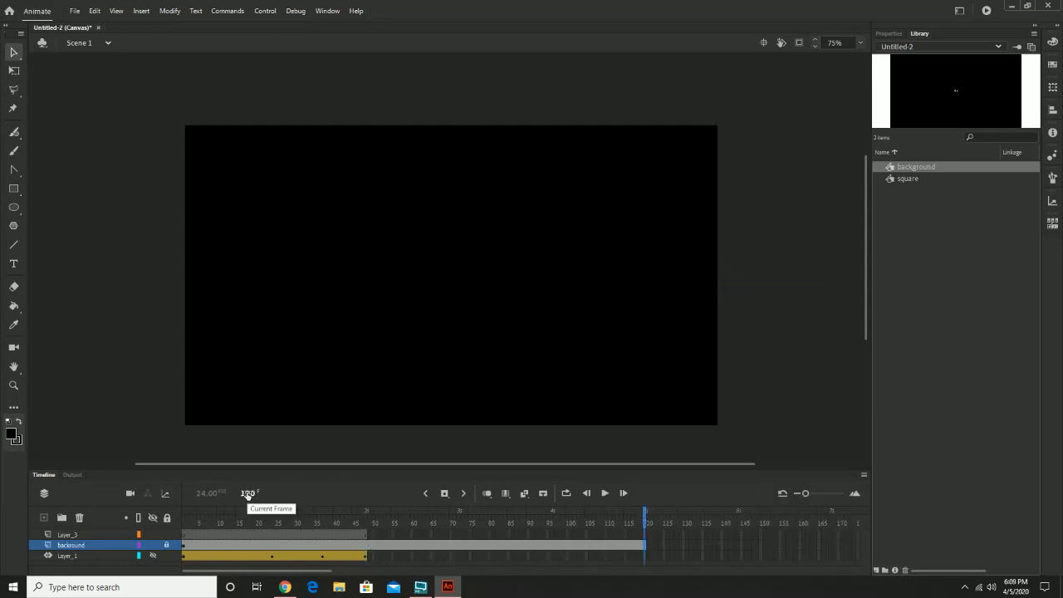
Try to add text on Layer_3 at frame 120.
click(355, 536)
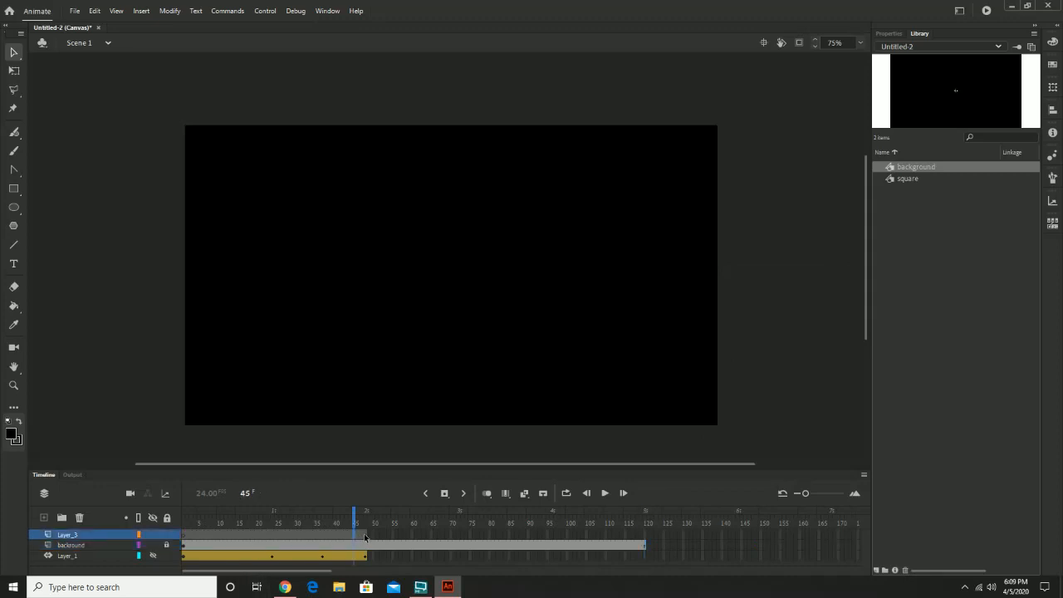
double_click(350, 536)
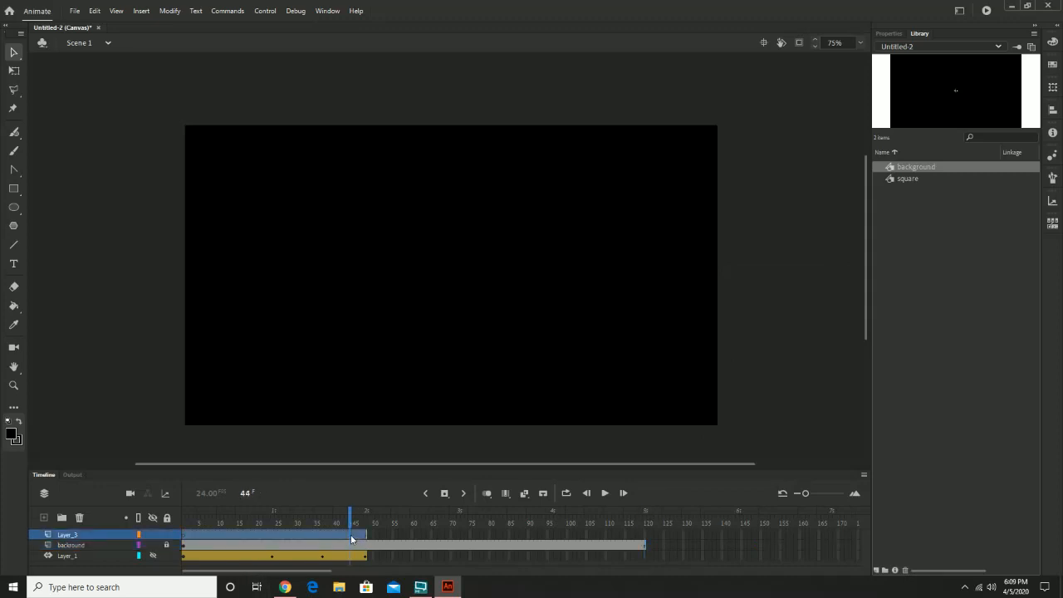
click(643, 535)
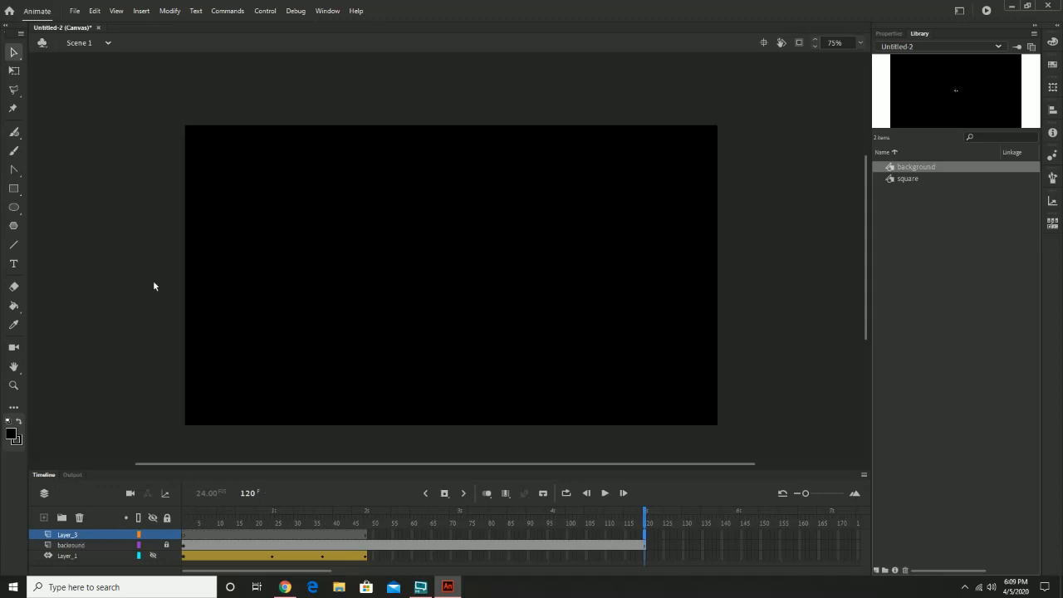
click(166, 546)
click(13, 264)
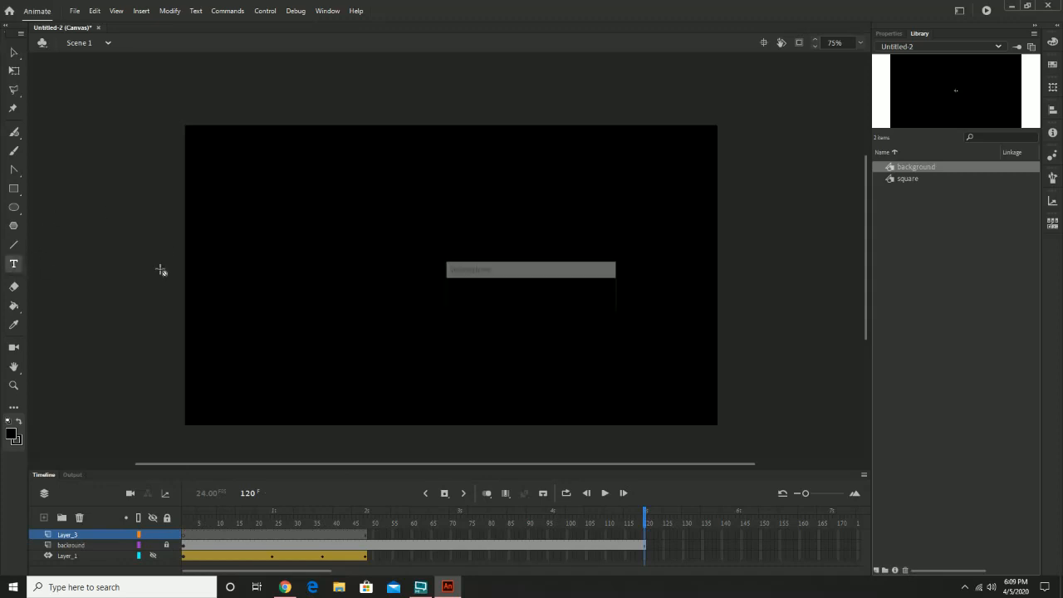
click(398, 255)
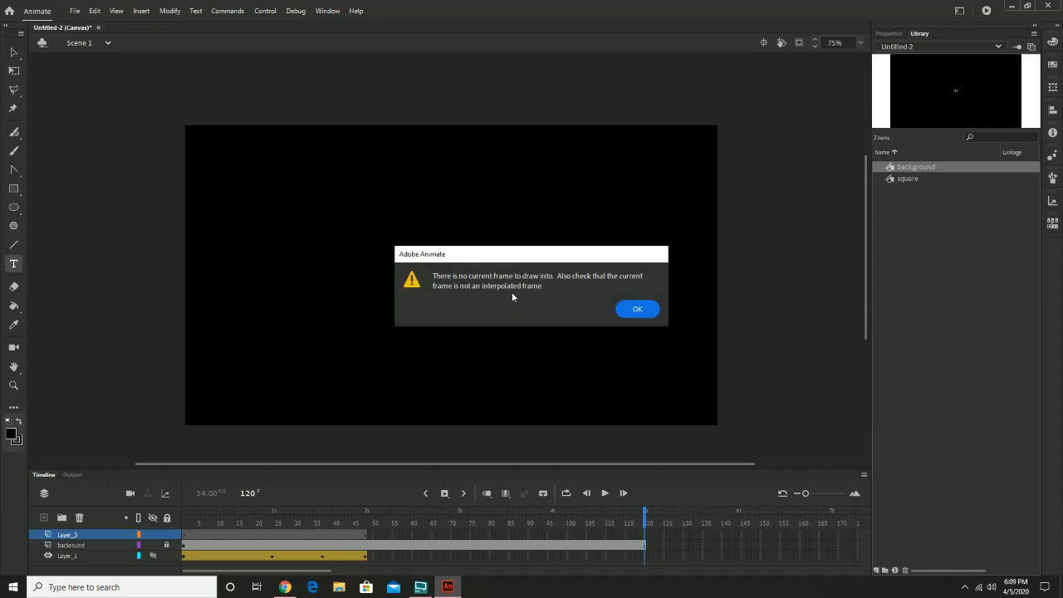
click(638, 310)
Place a static text box near the middle of the stage on Layer_3 at frame 15, and undo the trial text typed in it.
click(241, 522)
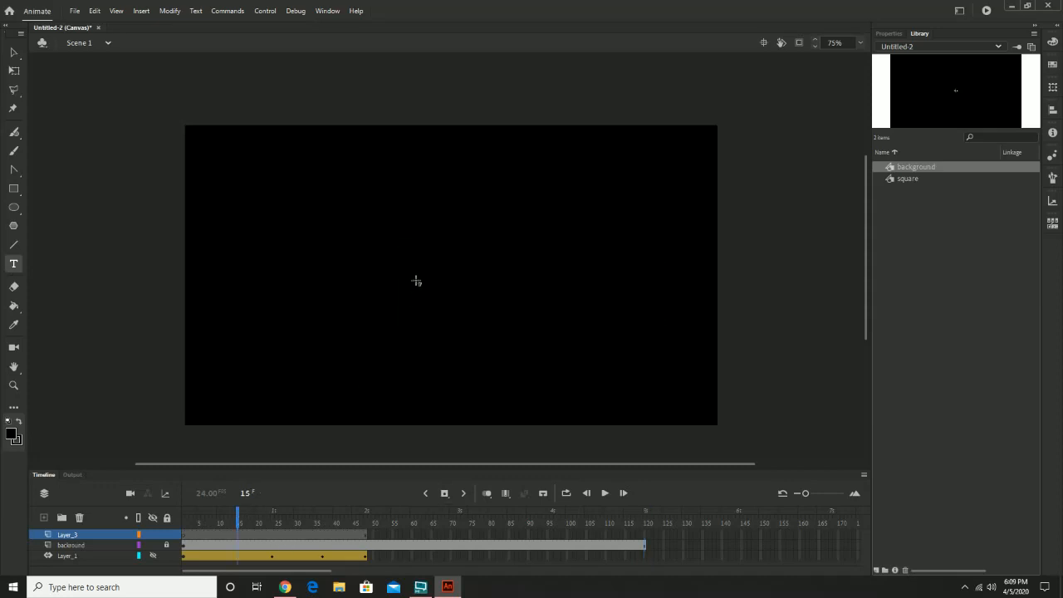
click(417, 271)
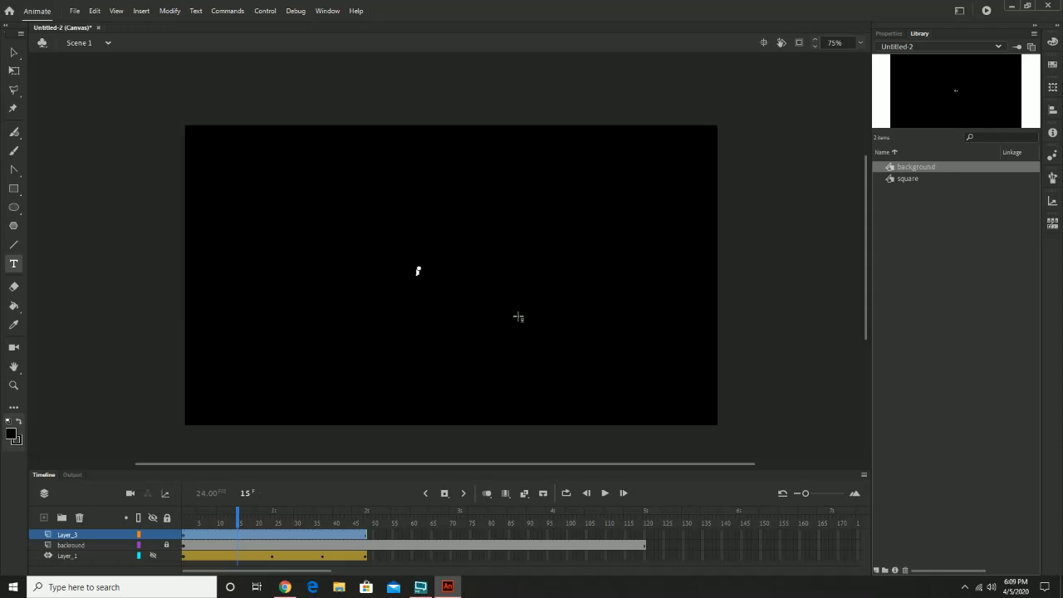
text(Motion Twe)
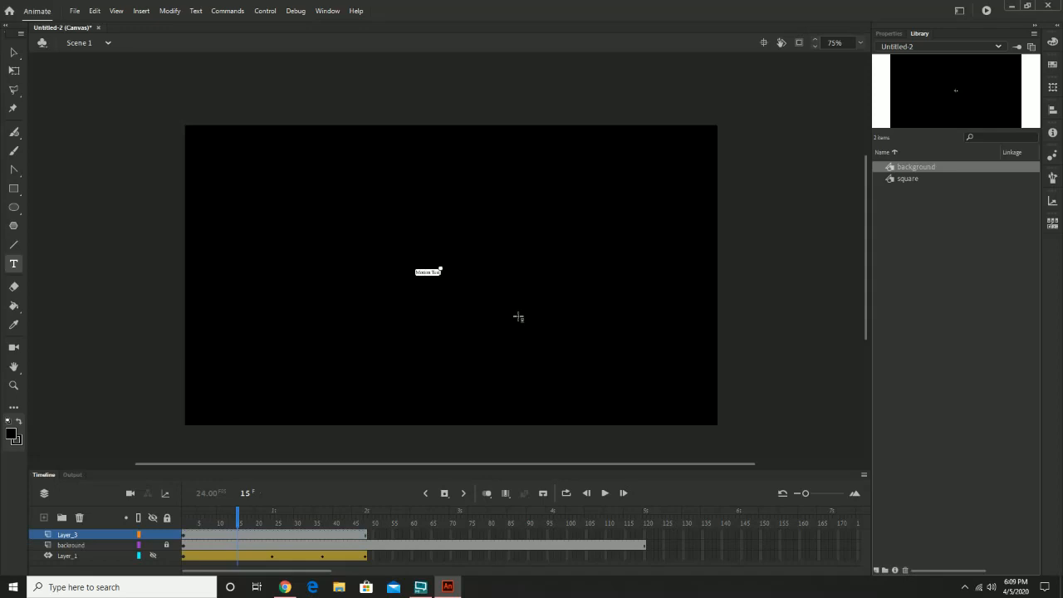
key(Return)
click(889, 34)
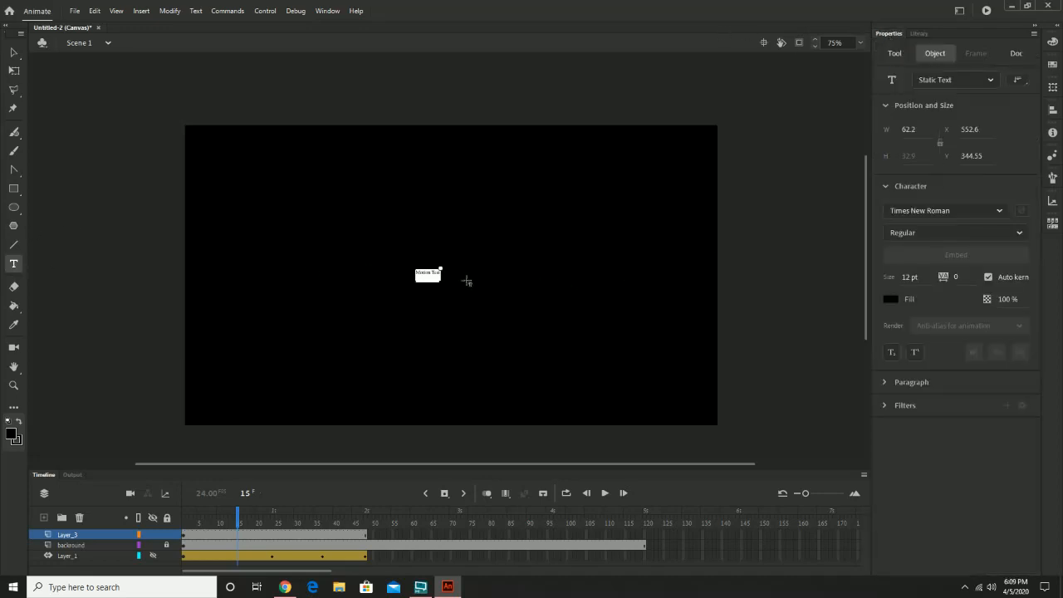
key(ctrl+z)
Set the text box's font size to 60 pt.
click(914, 276)
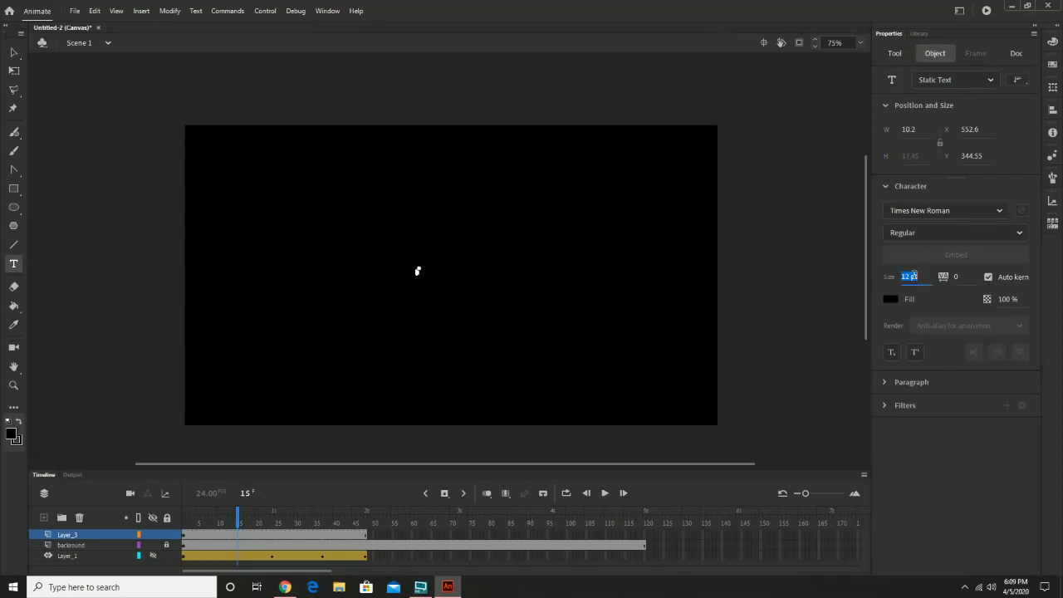
text(30)
key(Return)
click(913, 277)
text(60)
key(Return)
Enter the title "Motion T Test" with a second line reading "By" followed by the author's full name.
text(Motion)
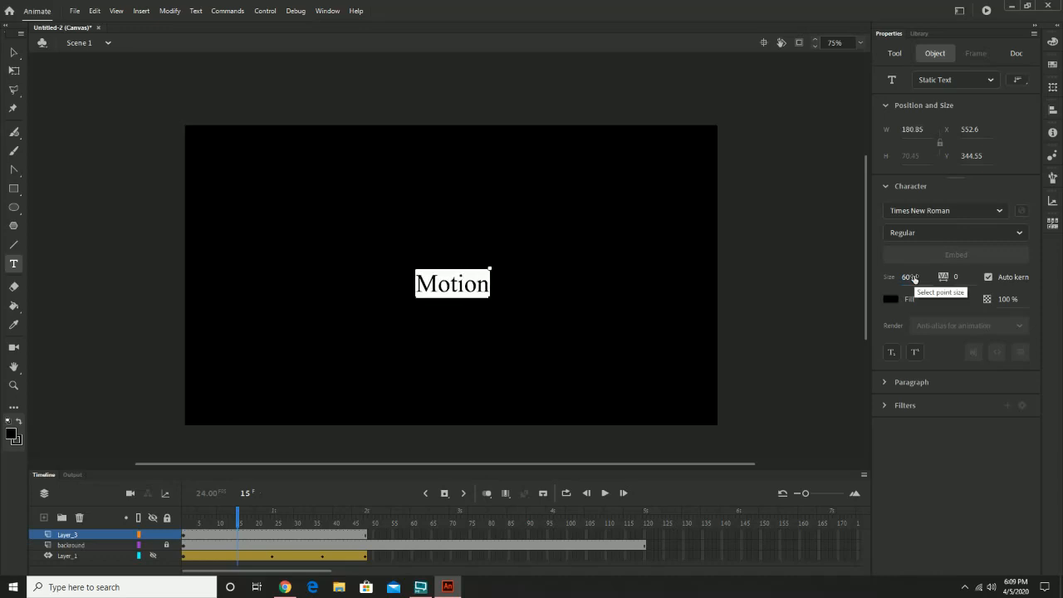
text( T Test)
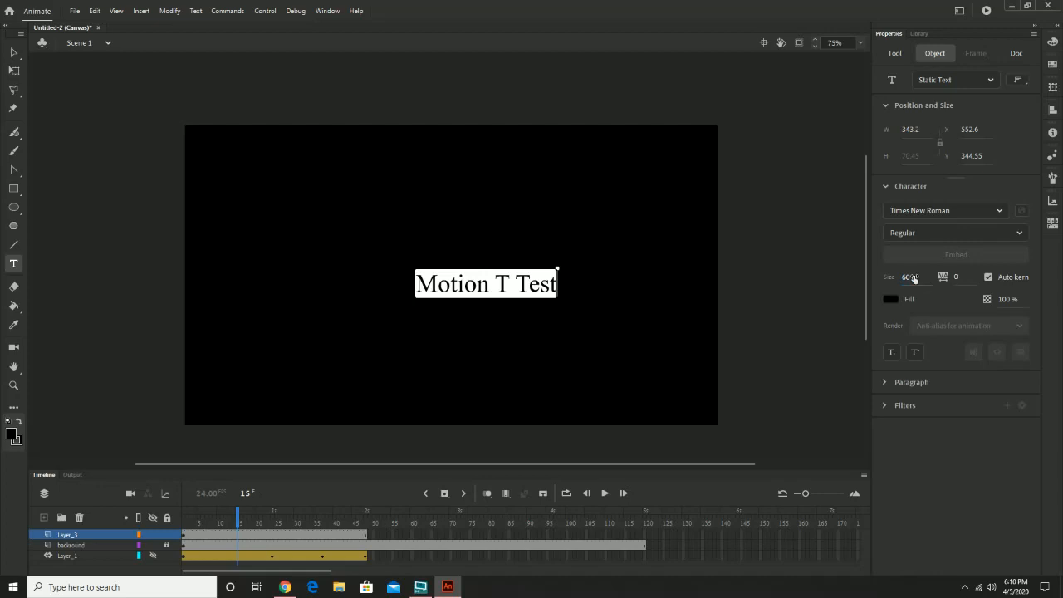
key(Return)
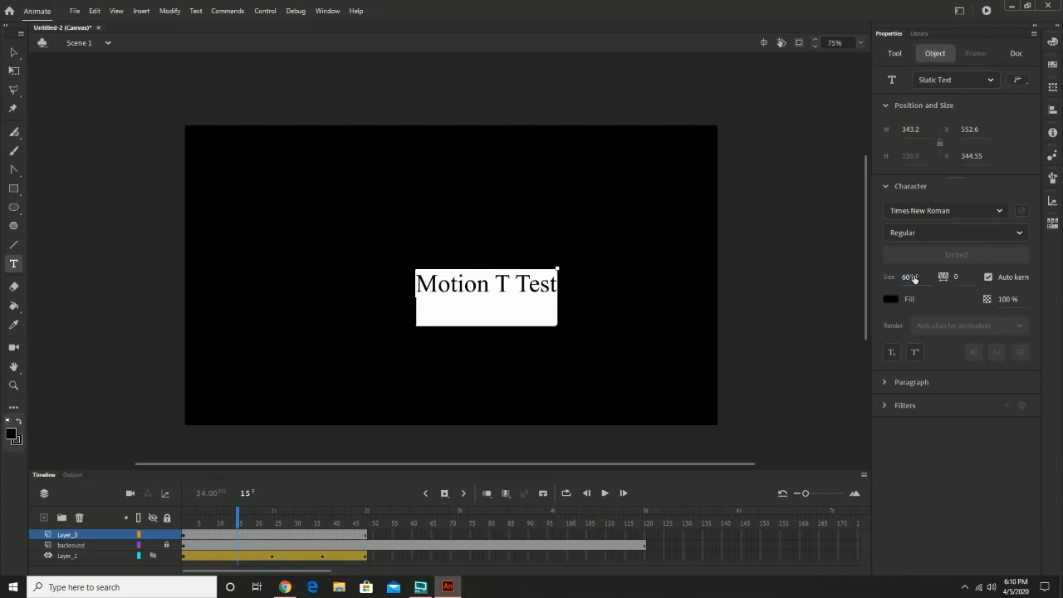
text(By John Stephan)
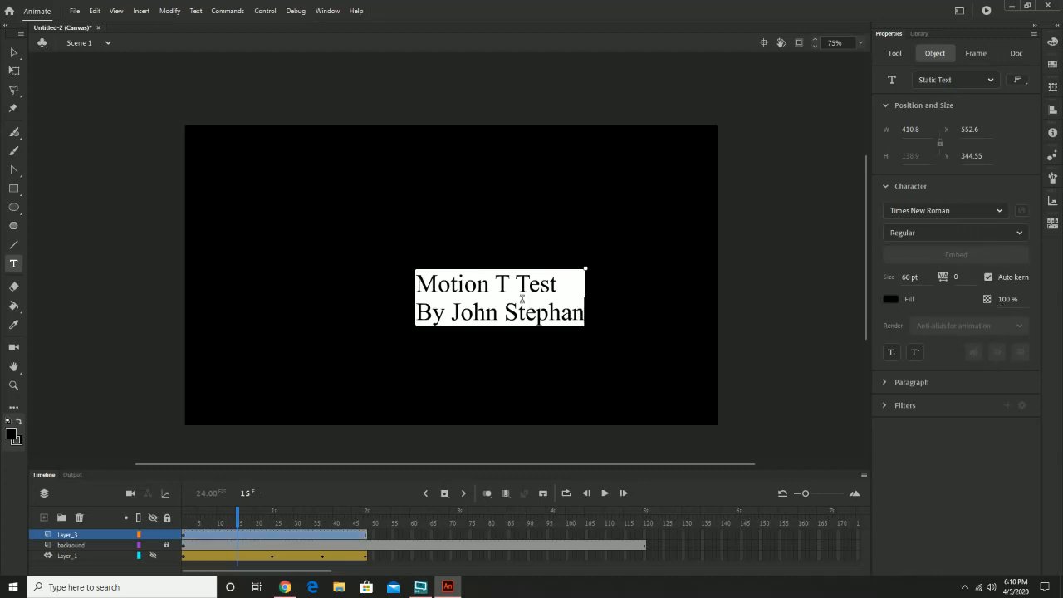
Change the font of both title lines to Arial.
key(ctrl+a)
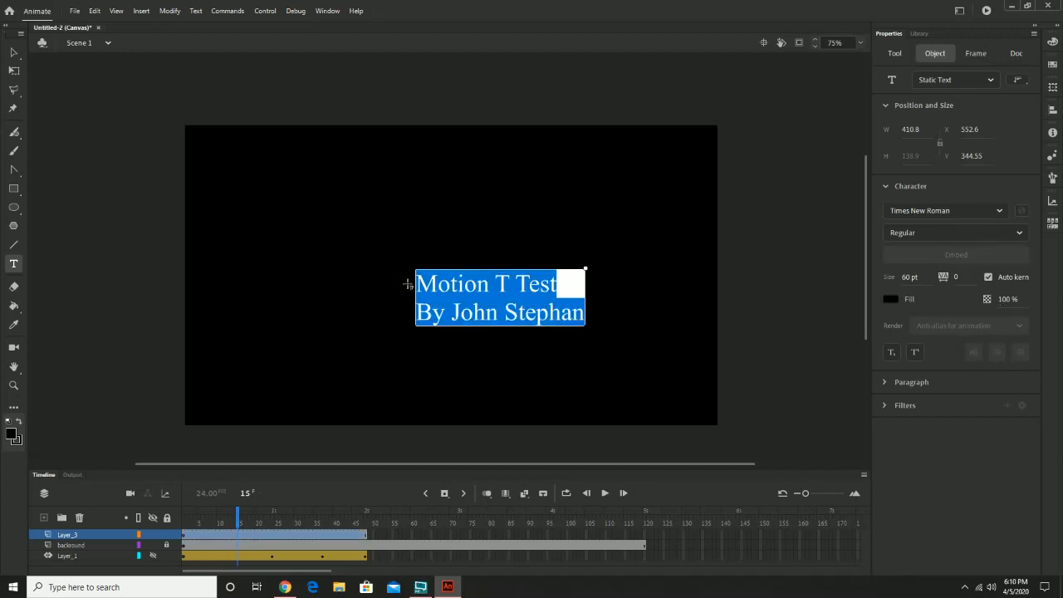
click(998, 210)
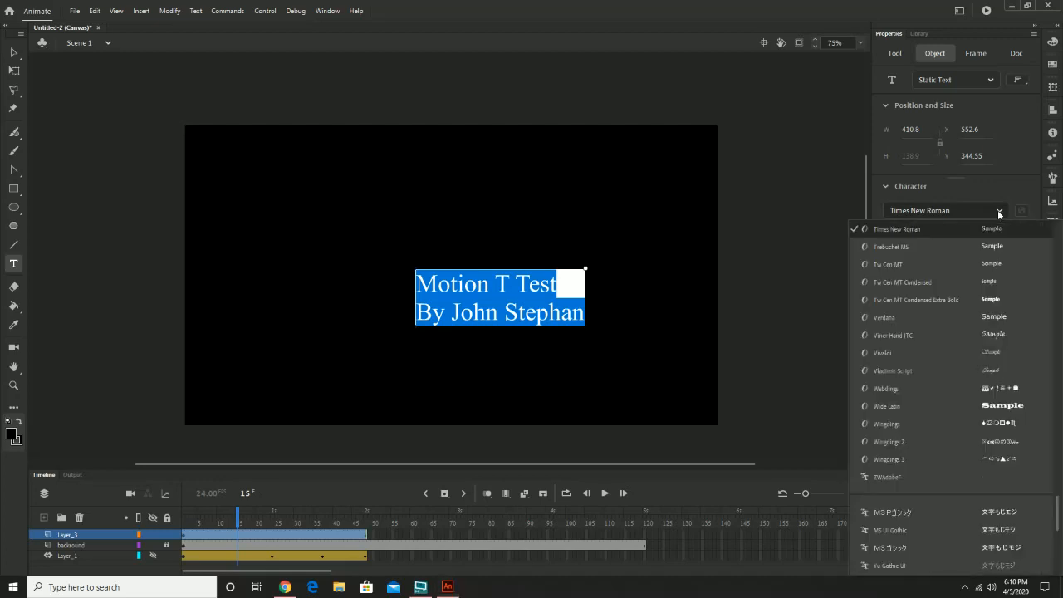
scroll(938, 474, down, 5)
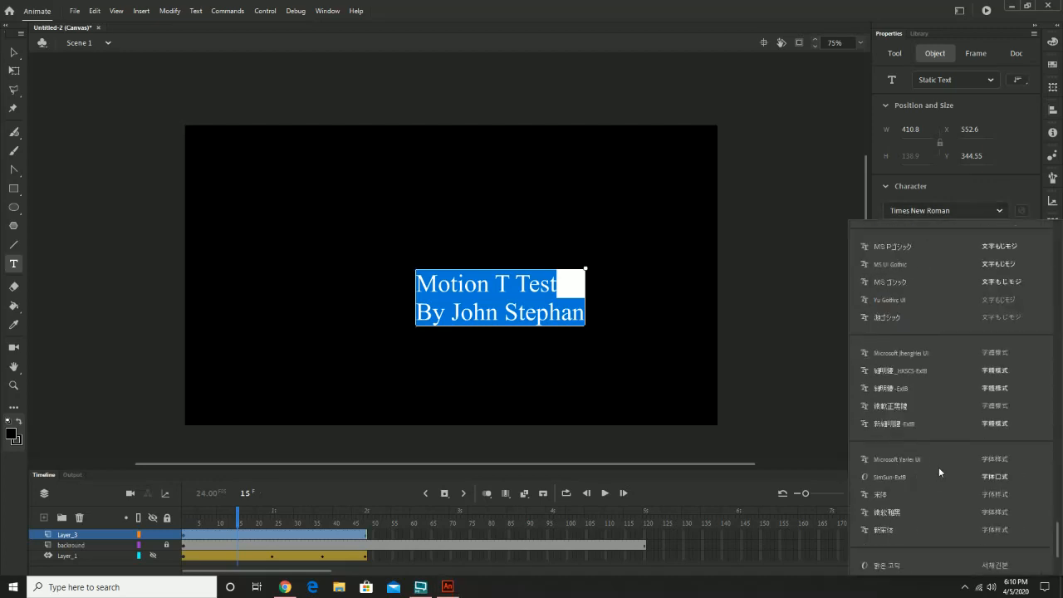
scroll(942, 461, up, 10)
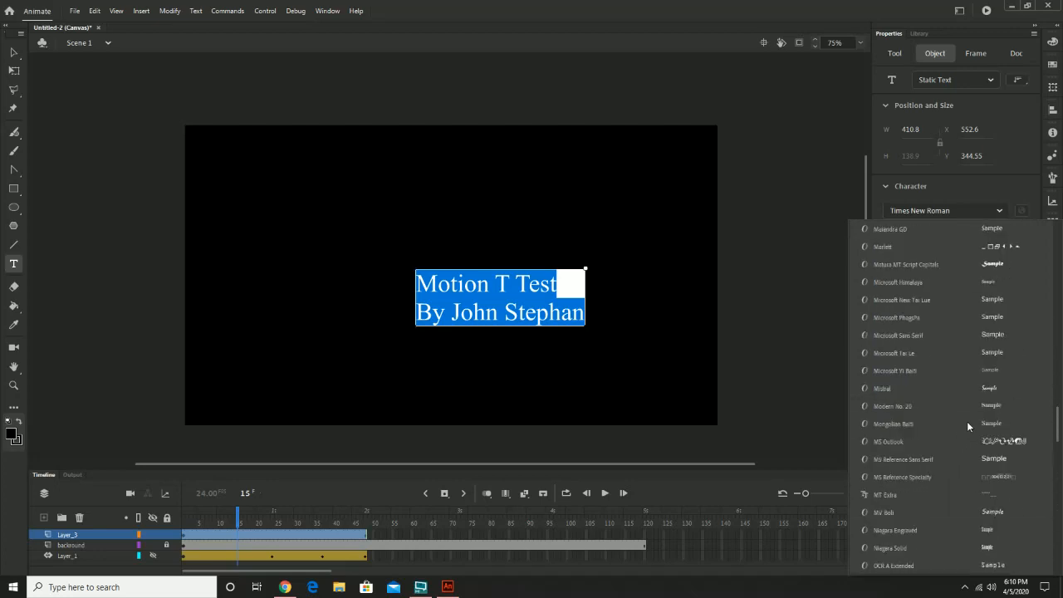
scroll(966, 421, up, 7)
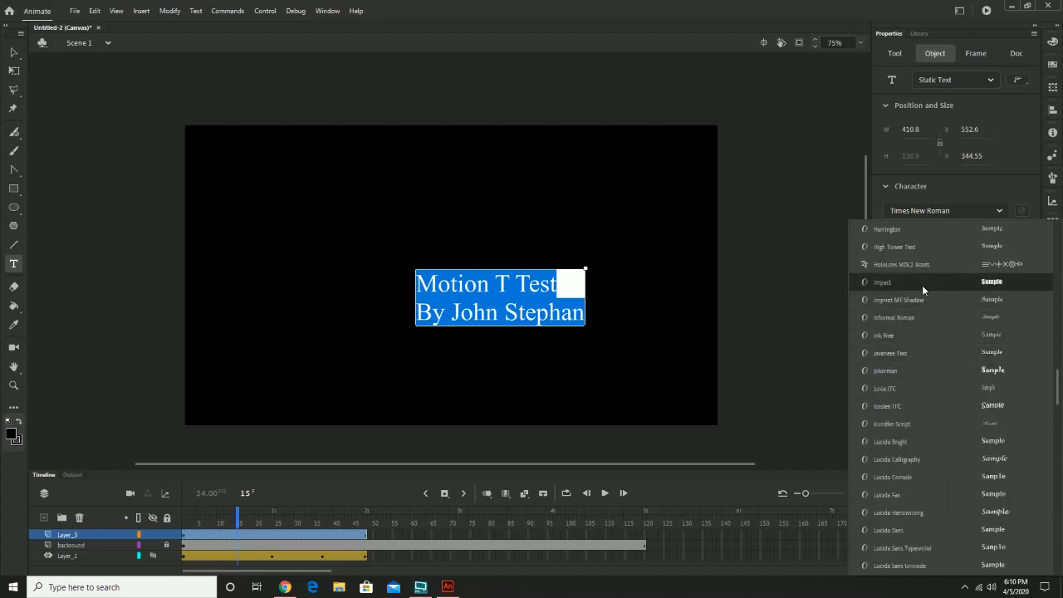
scroll(925, 315, up, 8)
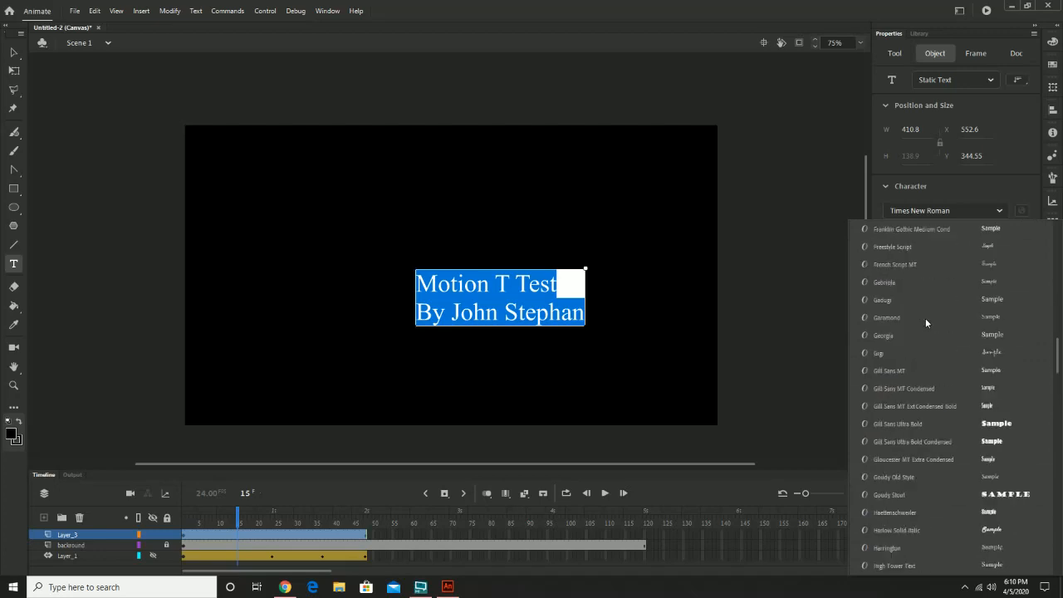
scroll(938, 469, up, 1)
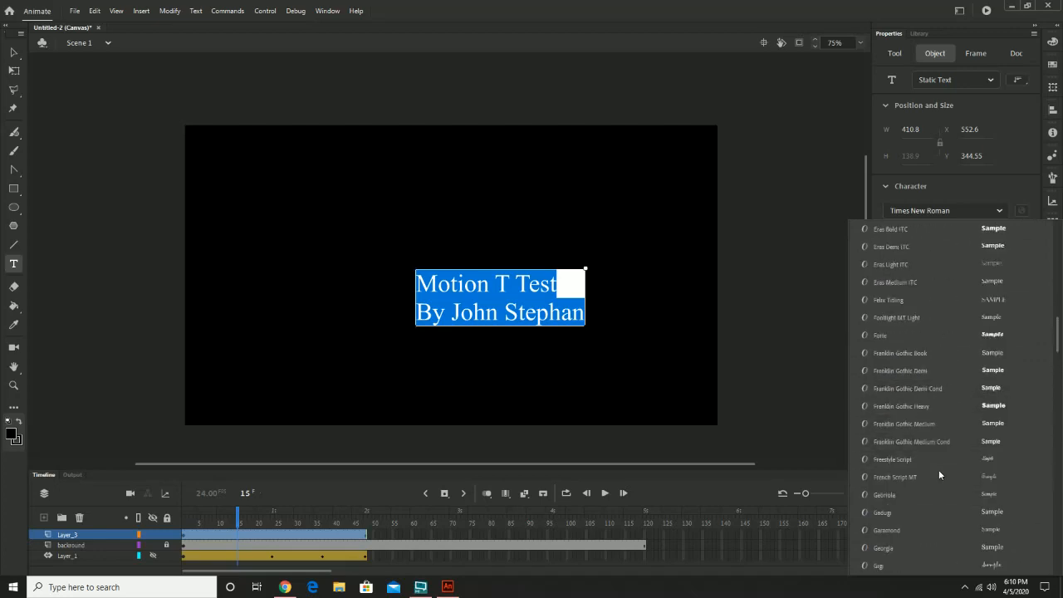
scroll(936, 465, up, 18)
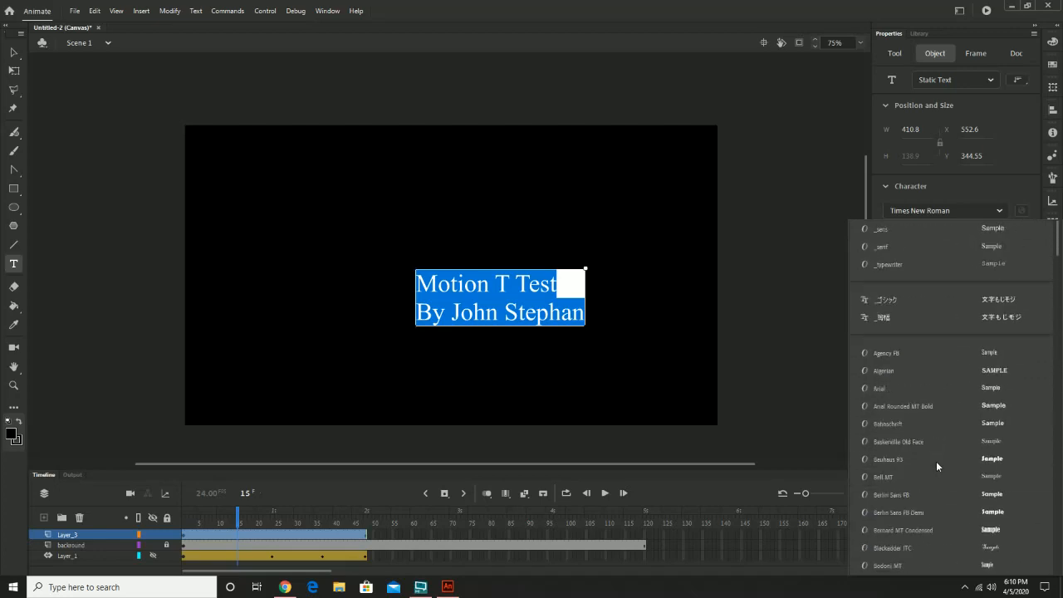
scroll(939, 444, down, 3)
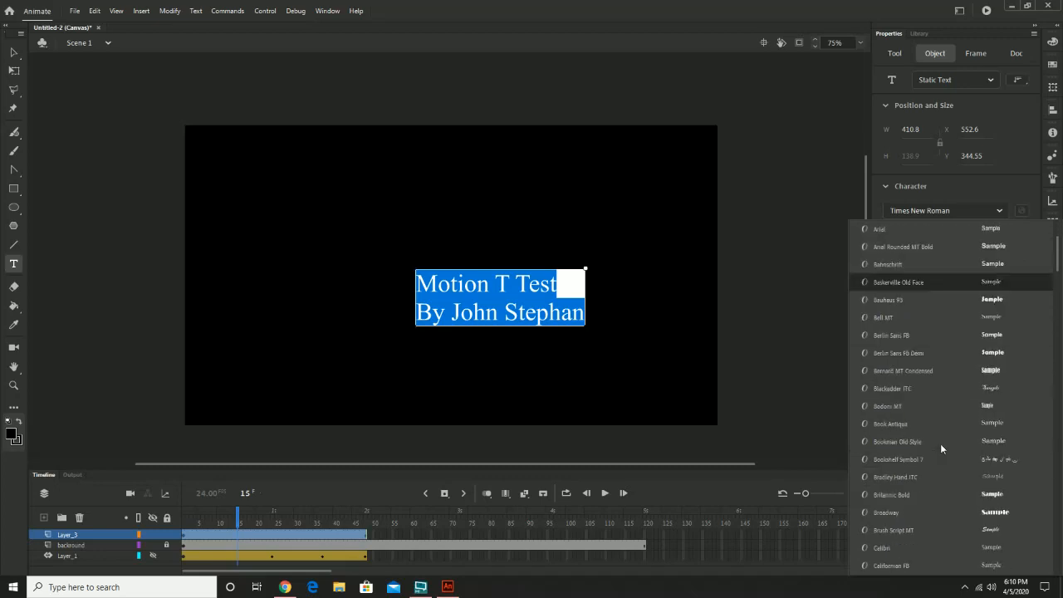
scroll(943, 419, up, 3)
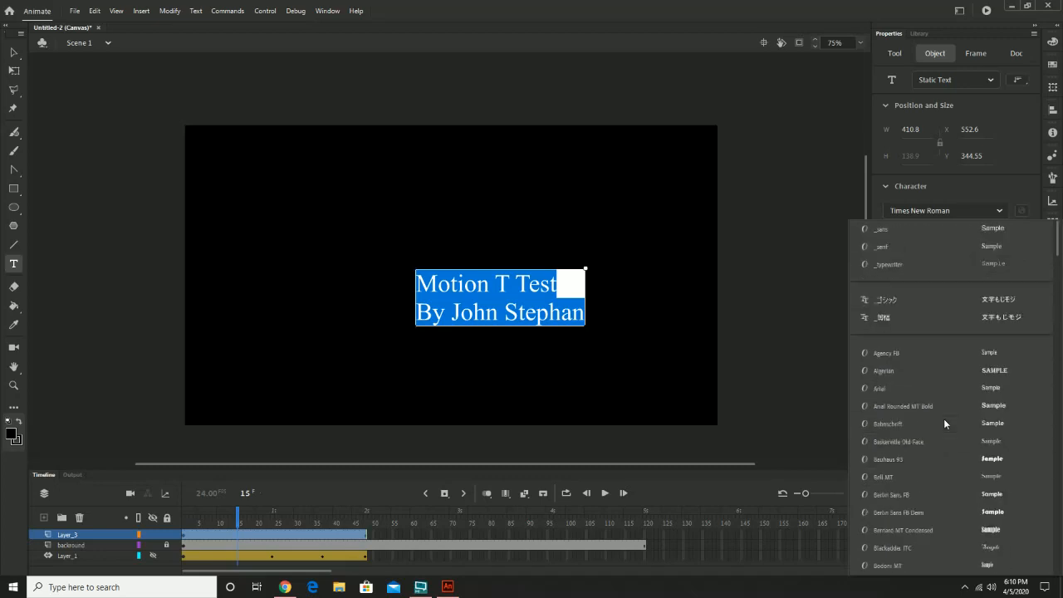
click(911, 387)
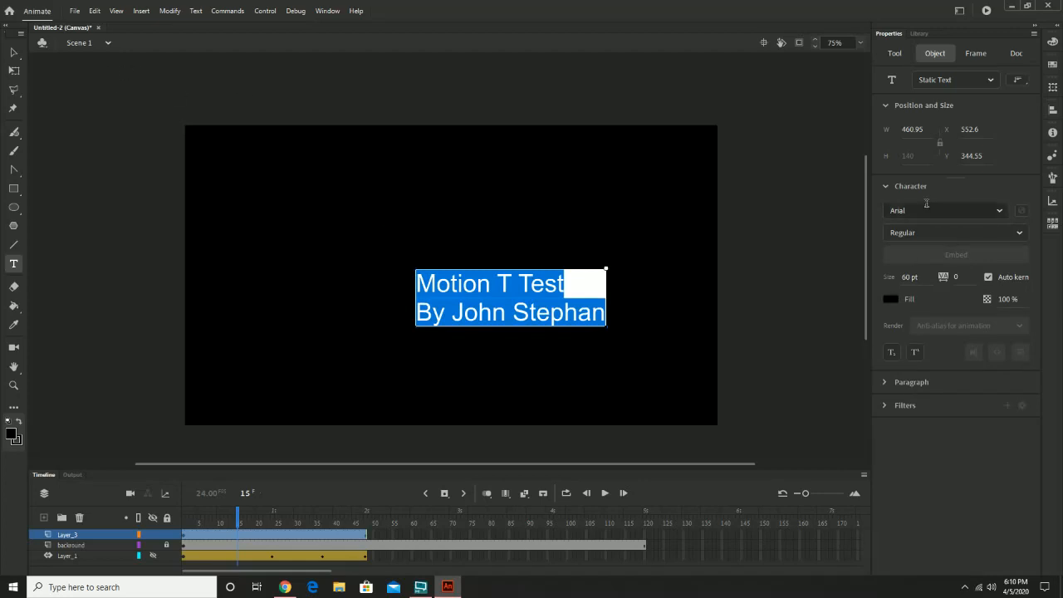
Browse the available fonts for an alternative to Arial and close the list without choosing one.
click(971, 214)
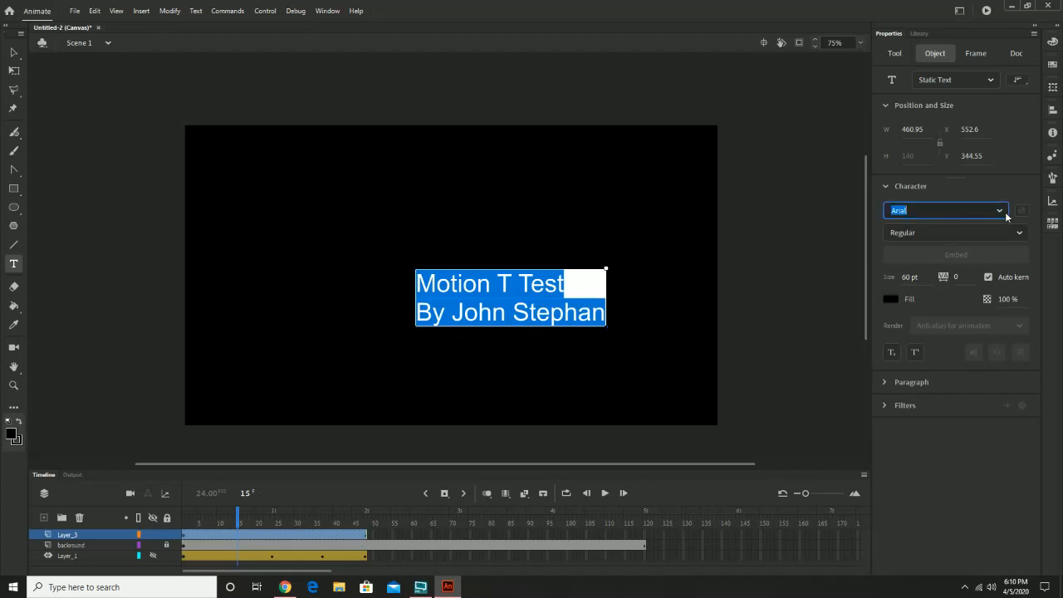
click(999, 211)
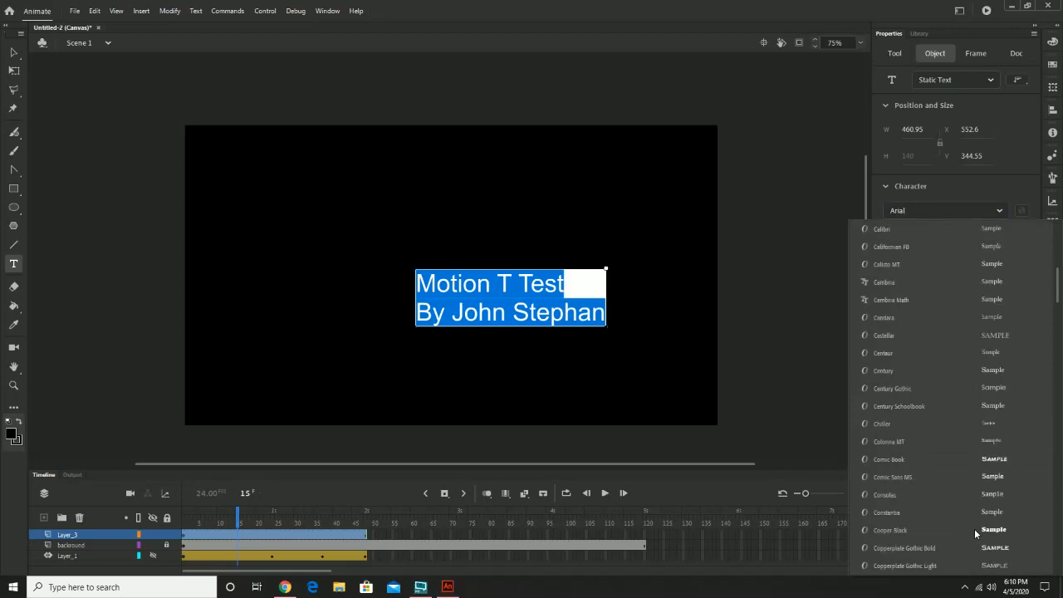
scroll(974, 528, down, 8)
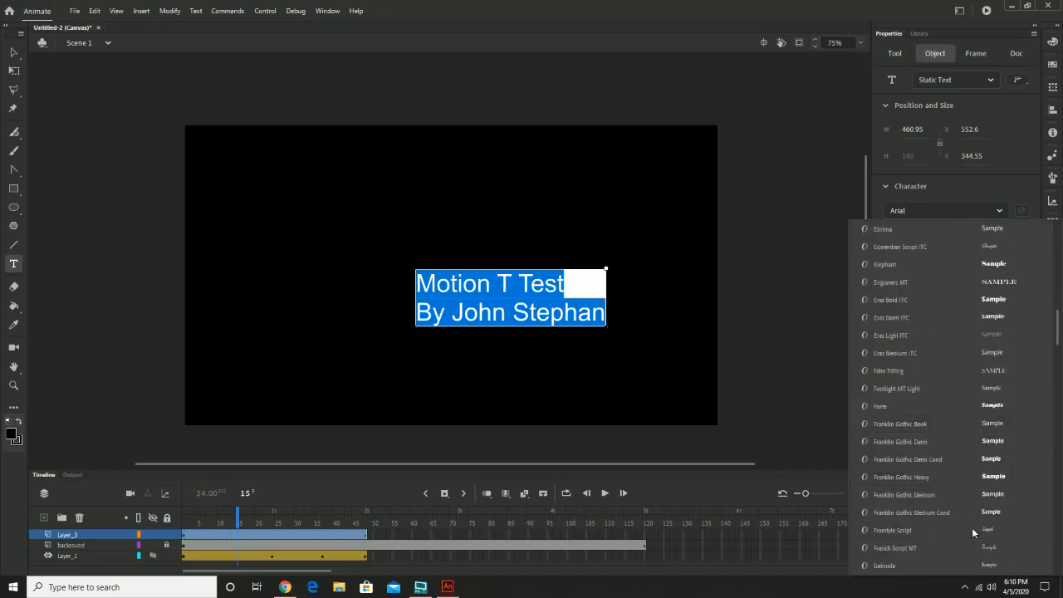
scroll(971, 527, down, 4)
scroll(972, 527, down, 4)
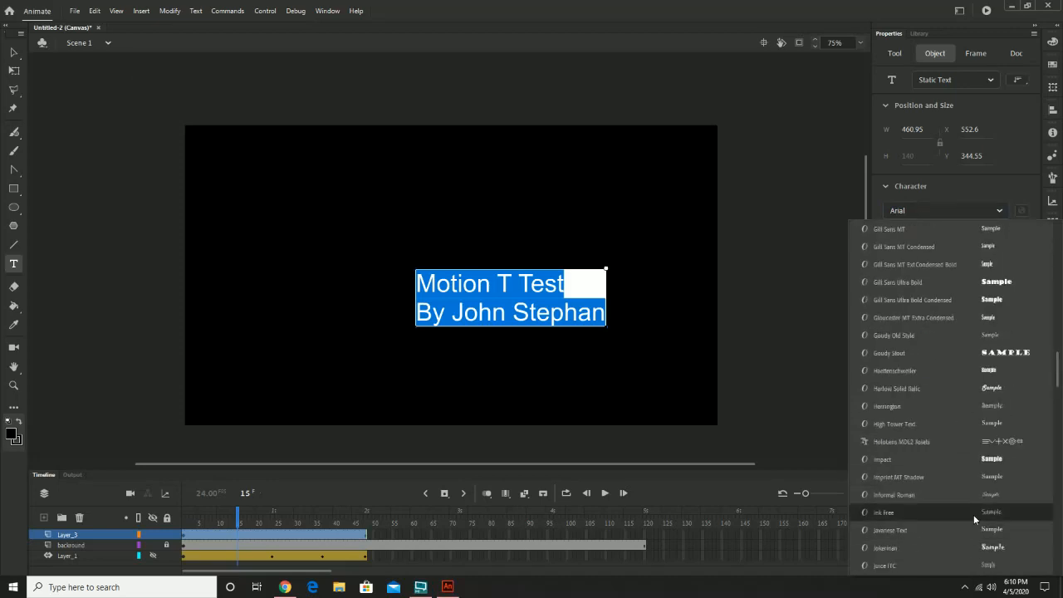
scroll(972, 512, up, 20)
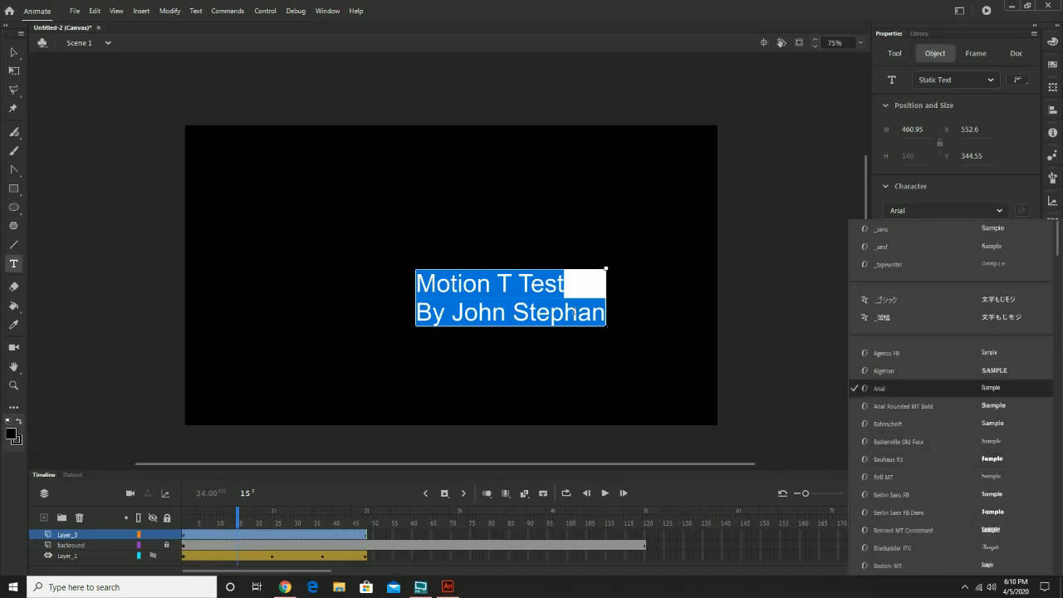
click(572, 312)
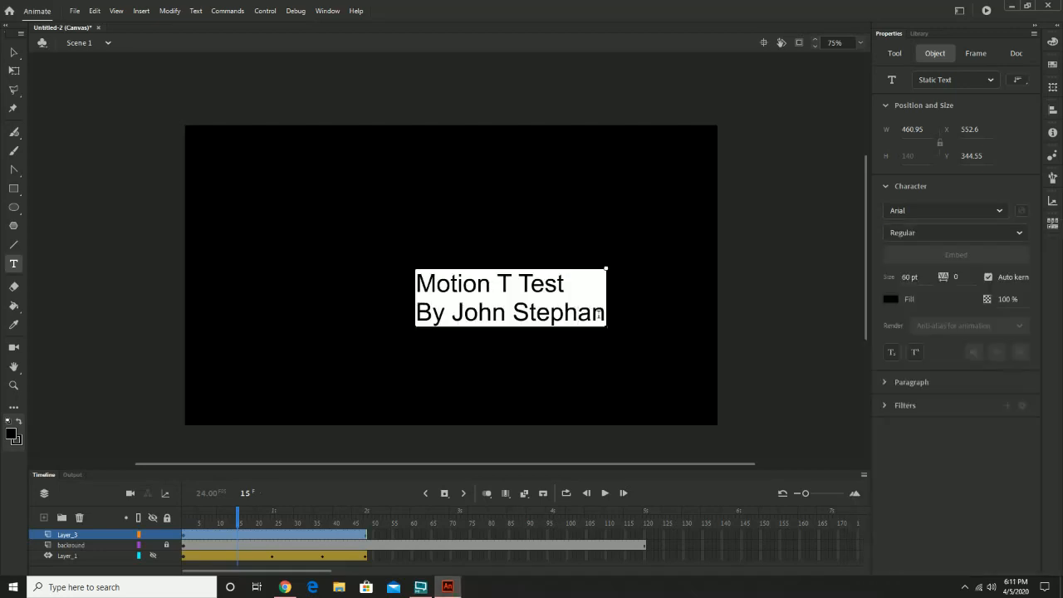
Centre-align both lines of the title text and finish editing it.
drag(508, 290, 428, 283)
click(429, 284)
key(ctrl+a)
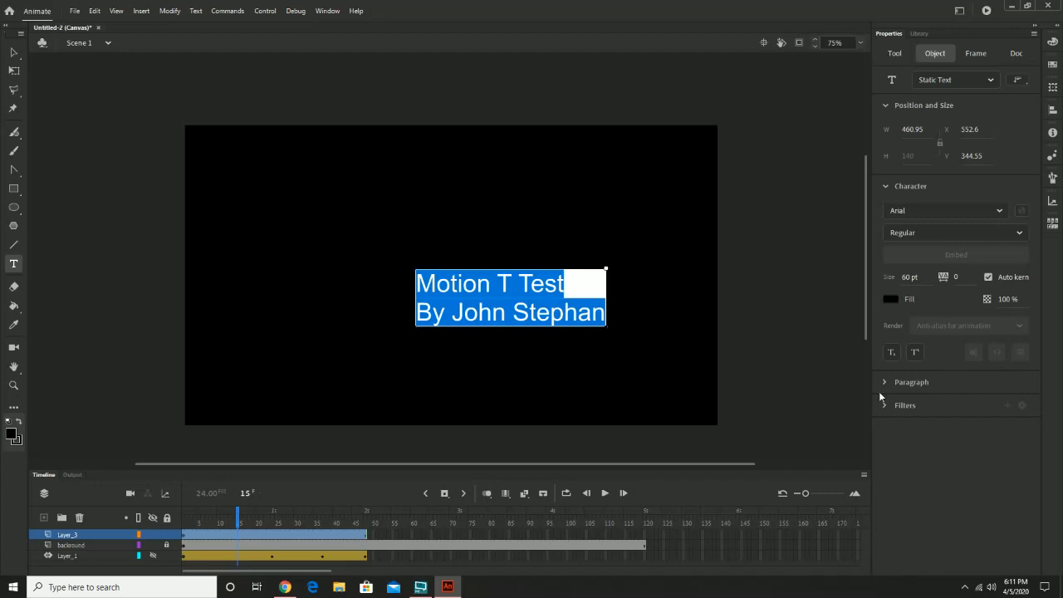
click(912, 383)
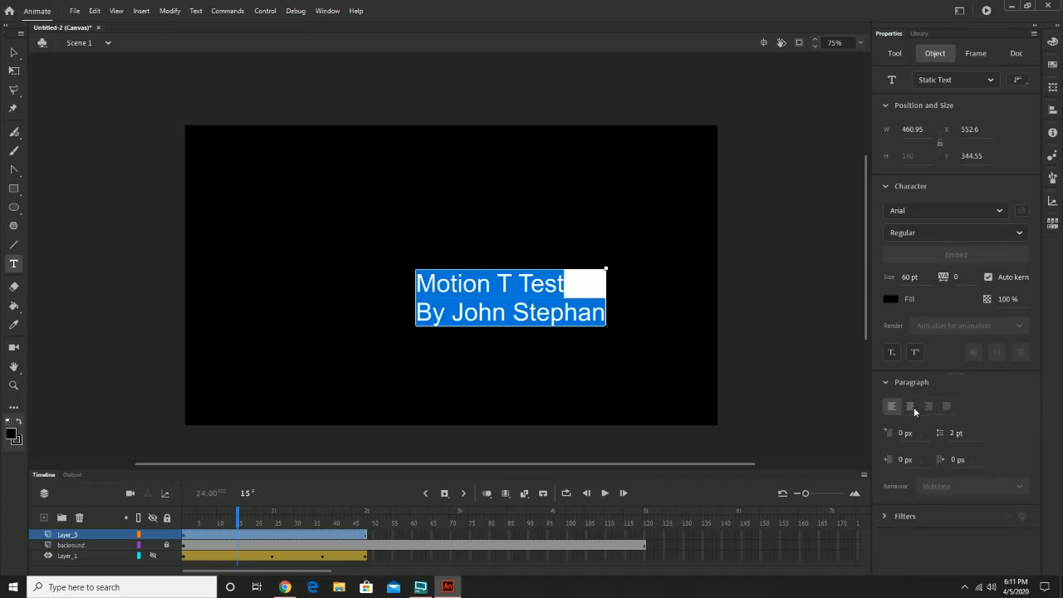
click(911, 406)
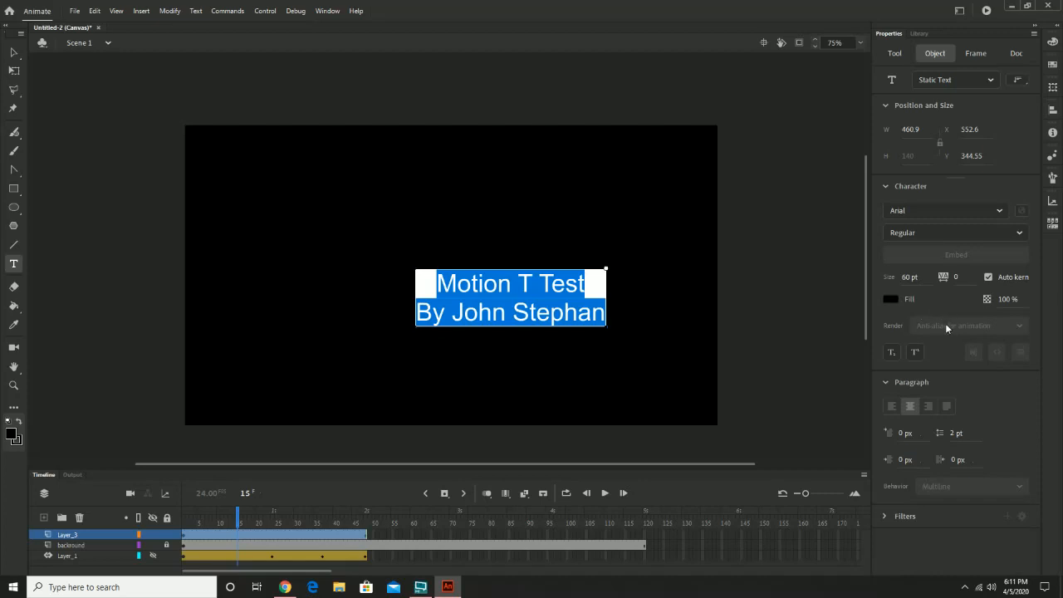
click(14, 54)
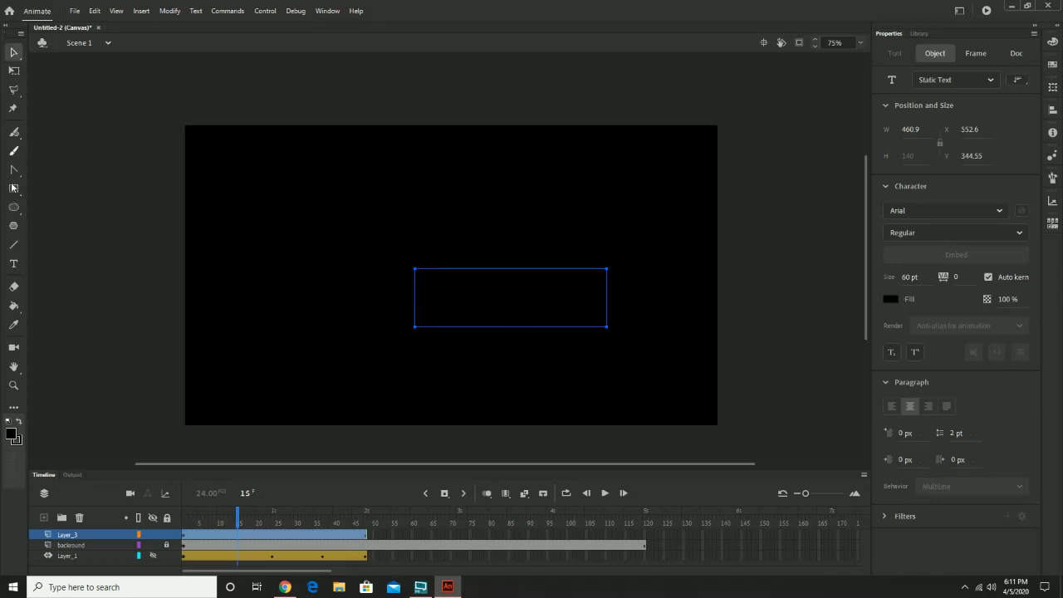
Change the fill colour of both title lines to white and finish editing the text.
click(14, 263)
click(430, 283)
drag(483, 297, 612, 326)
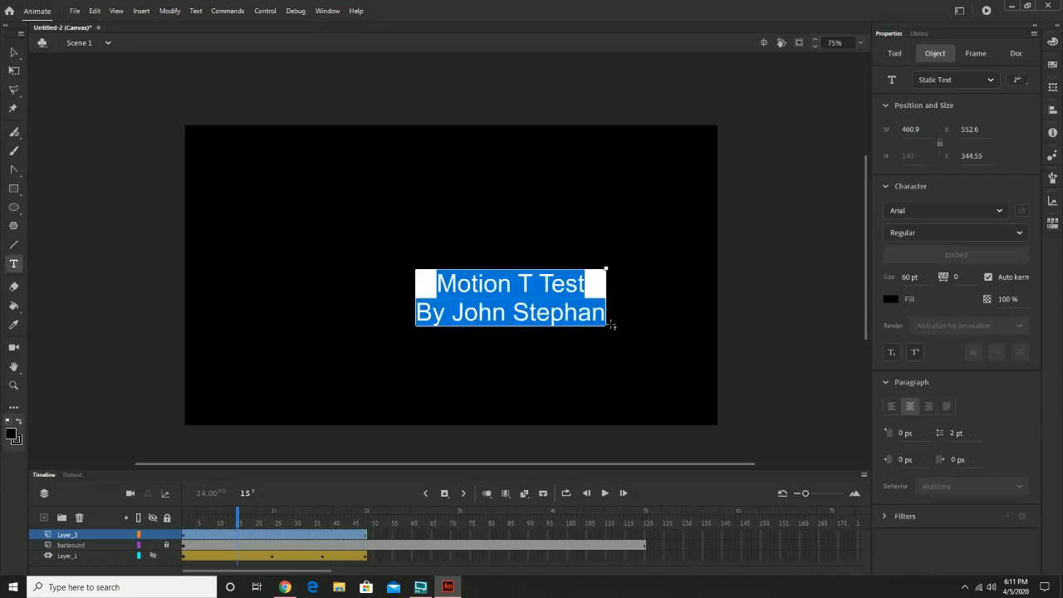
click(891, 299)
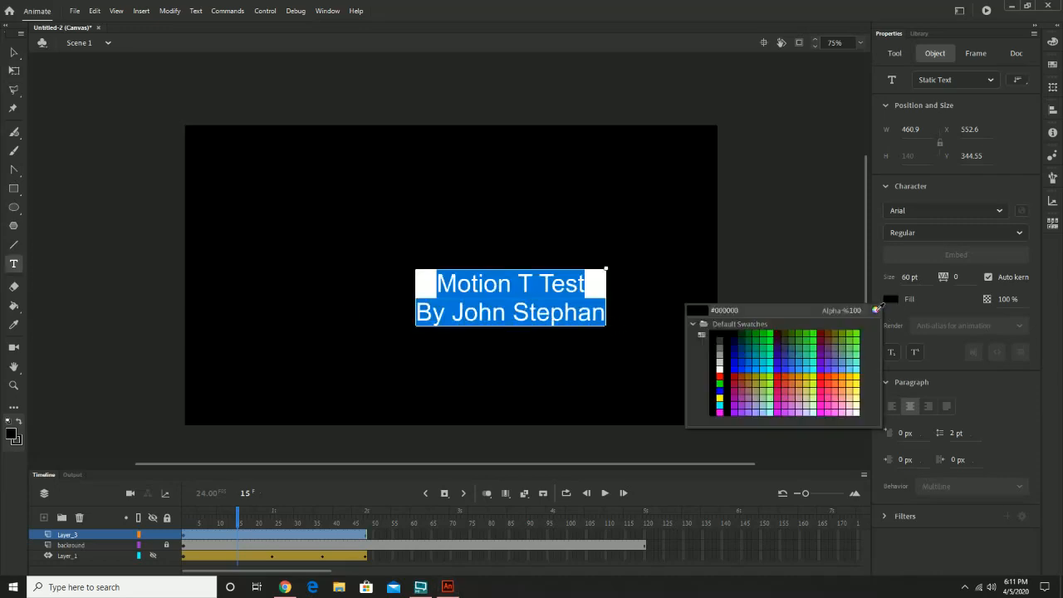
click(720, 367)
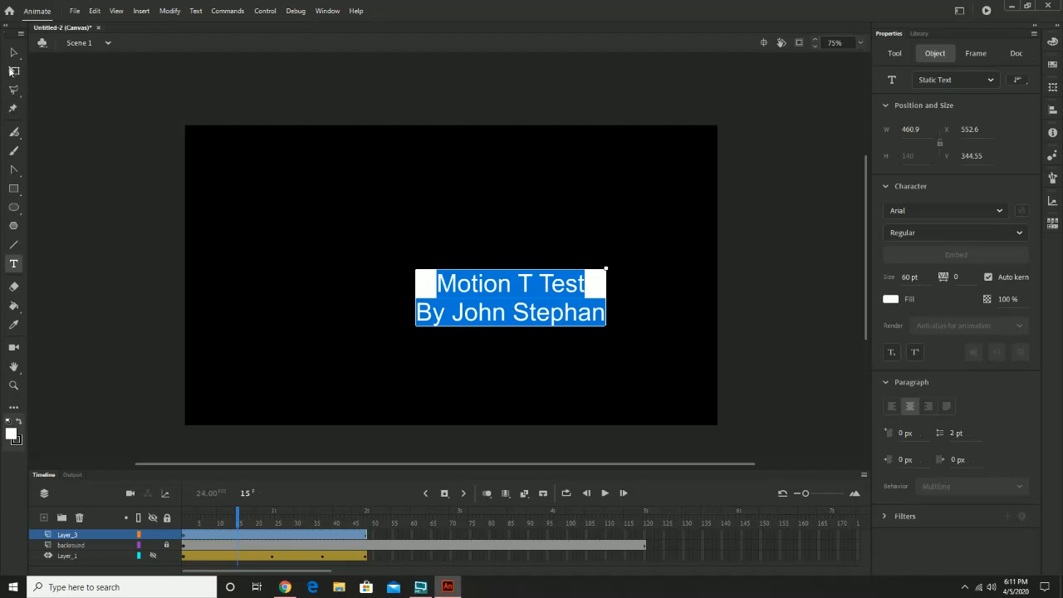
key(Escape)
click(610, 368)
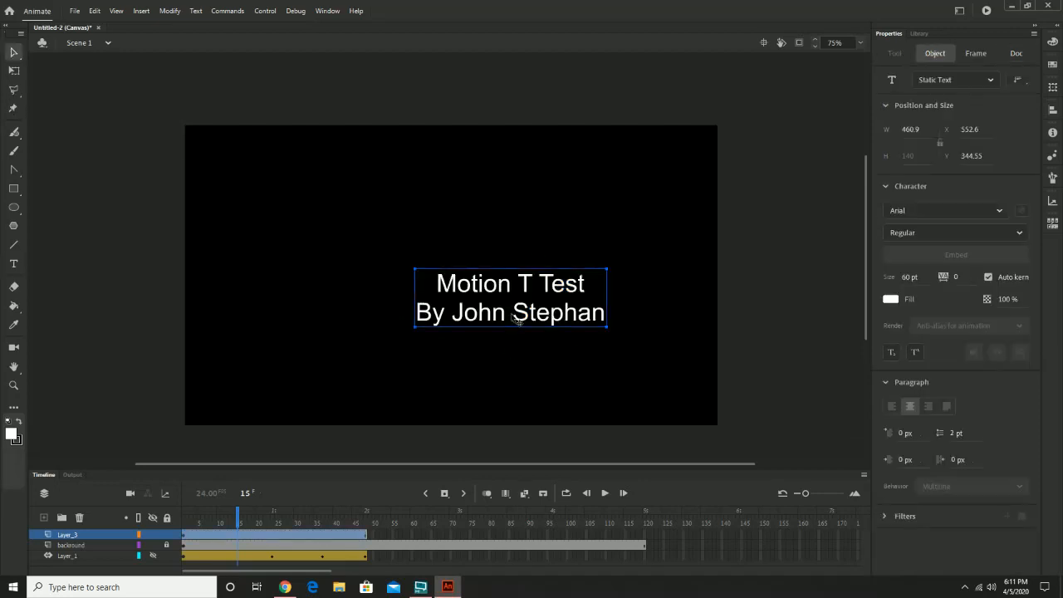
Show the rulers and move the title text near the centre of the stage, at about X 393, Y 242.
drag(513, 320, 443, 278)
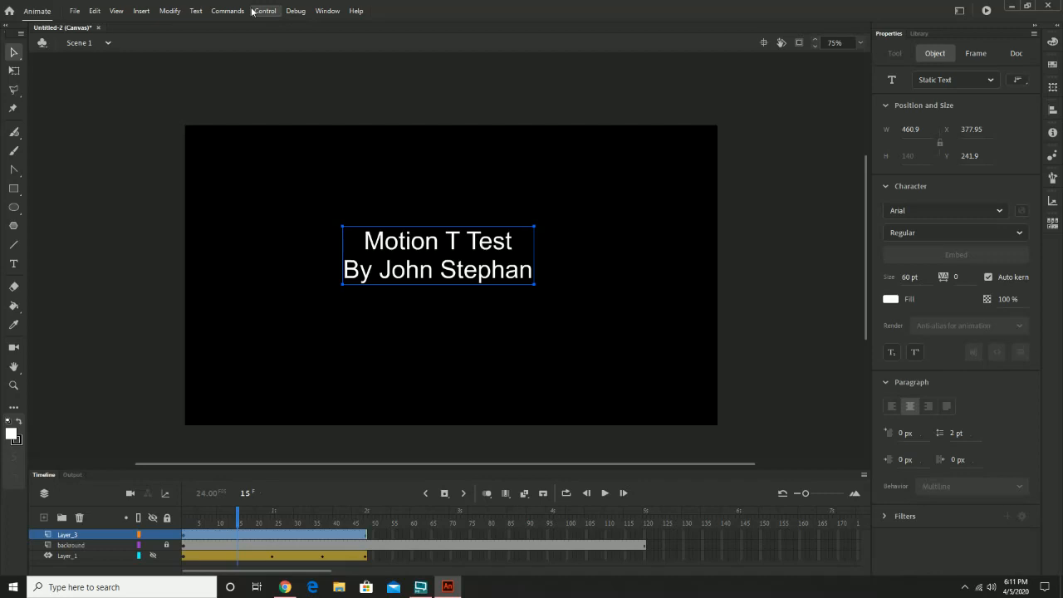
click(116, 11)
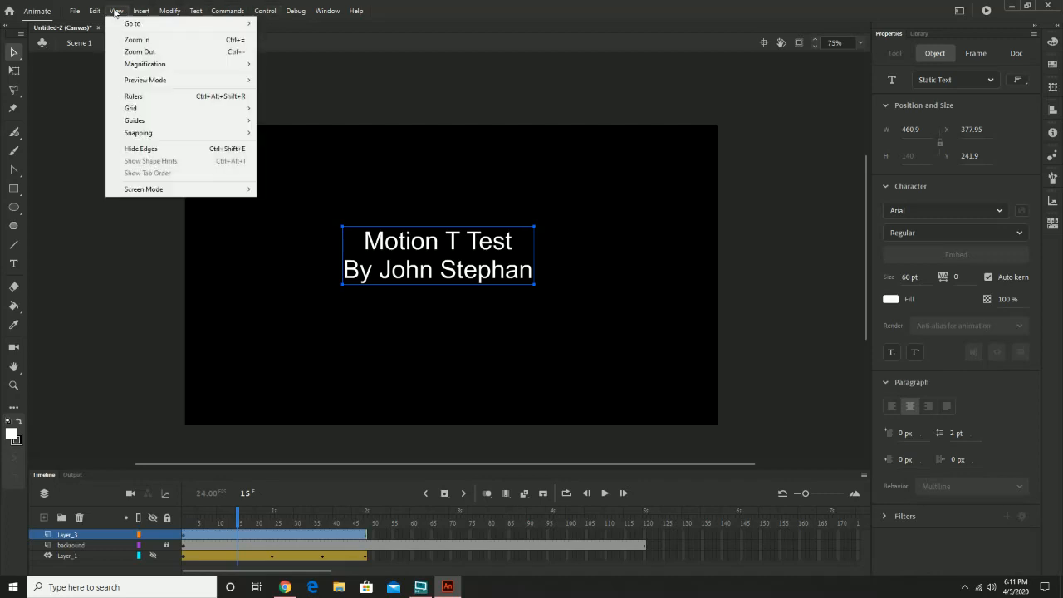
click(151, 97)
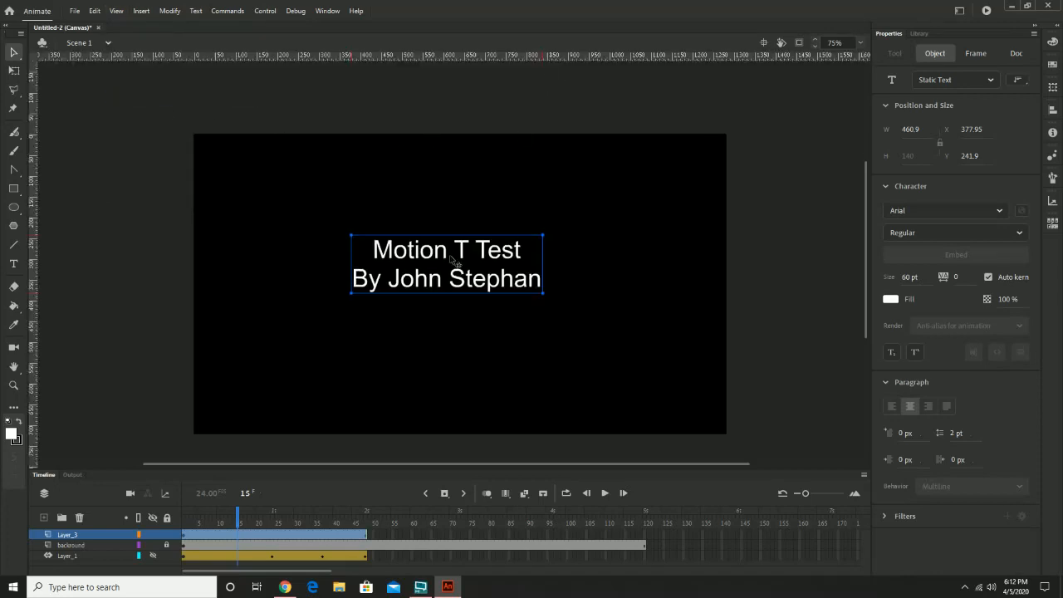
drag(476, 259, 489, 267)
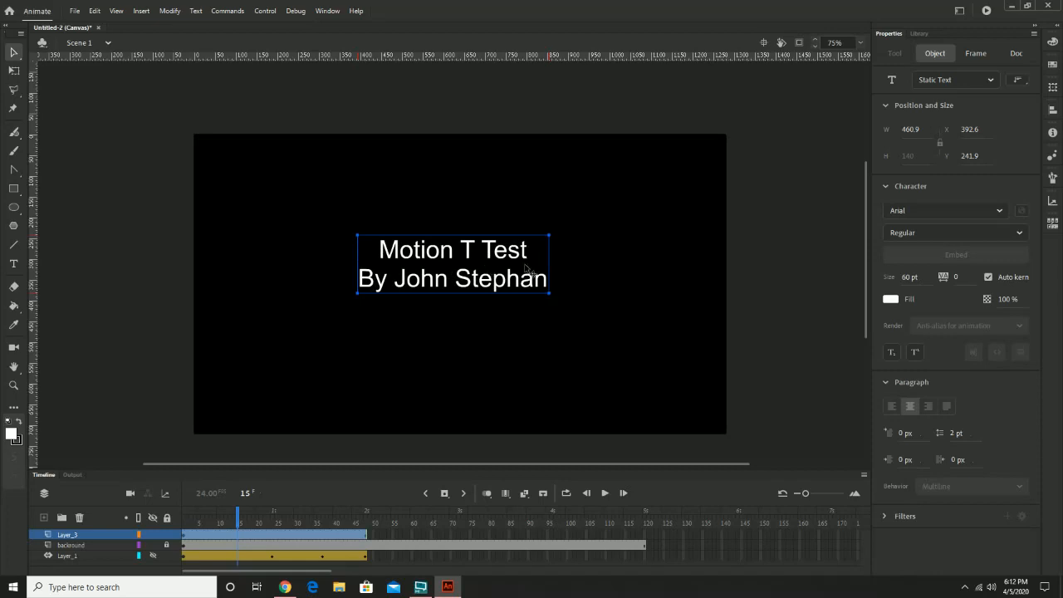
click(641, 313)
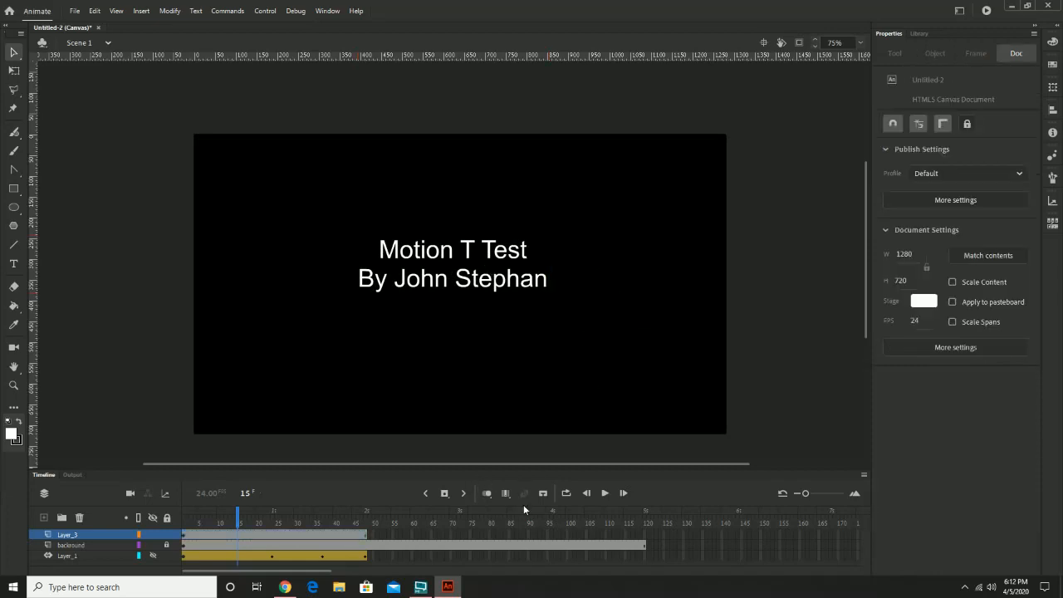
Extend the title's Layer_3 to frame 120 and return the playhead to frame 1.
click(644, 535)
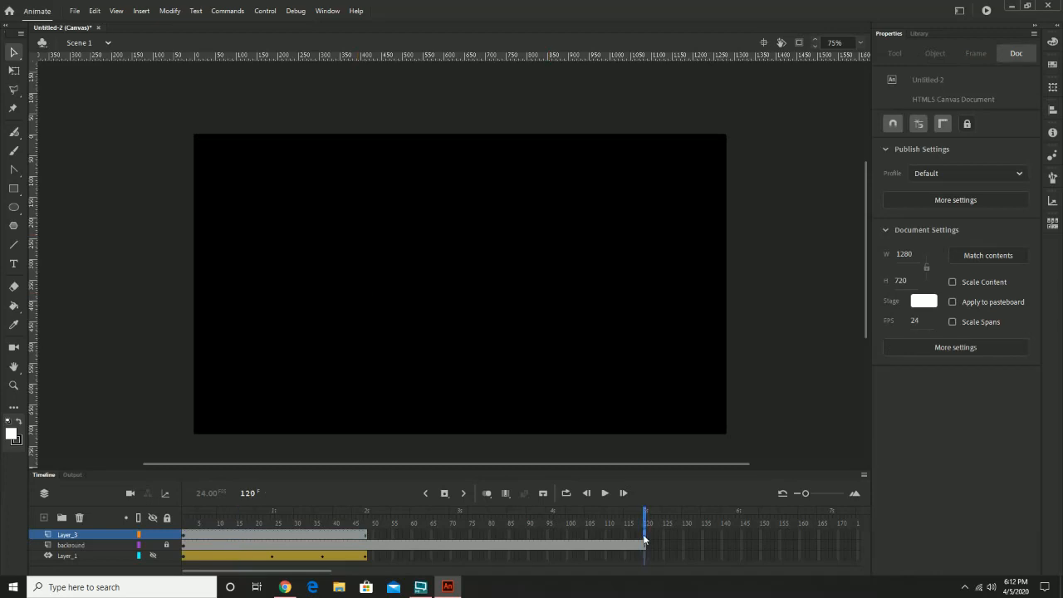
right_click(644, 538)
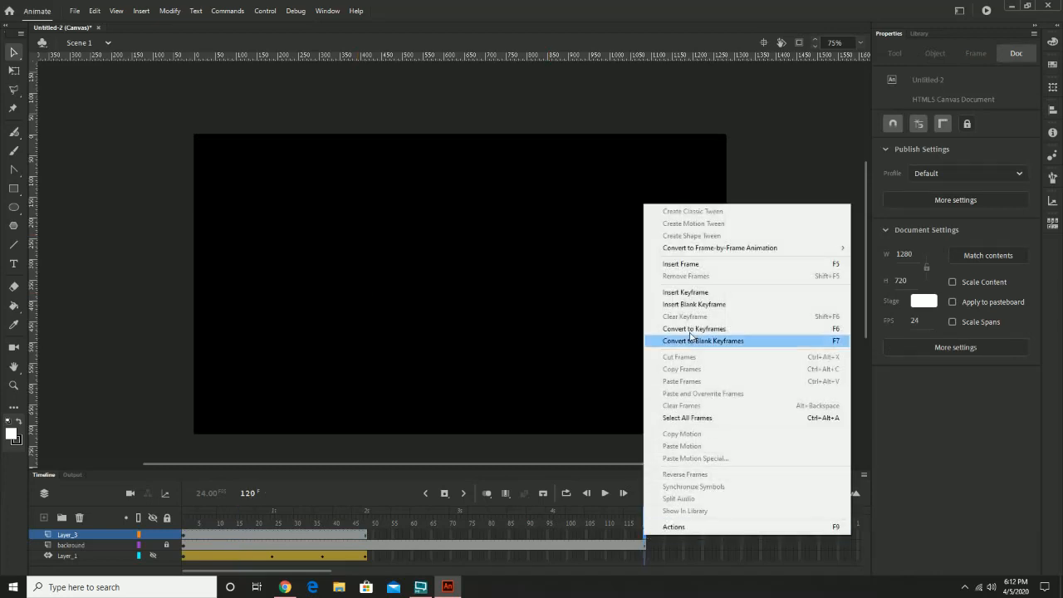
click(694, 265)
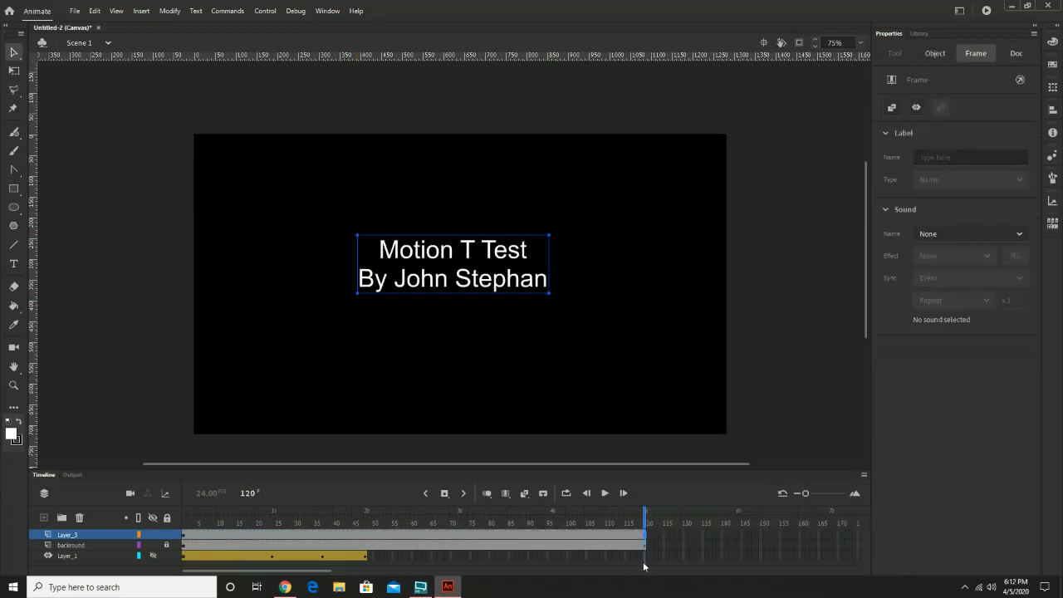
drag(639, 512, 184, 512)
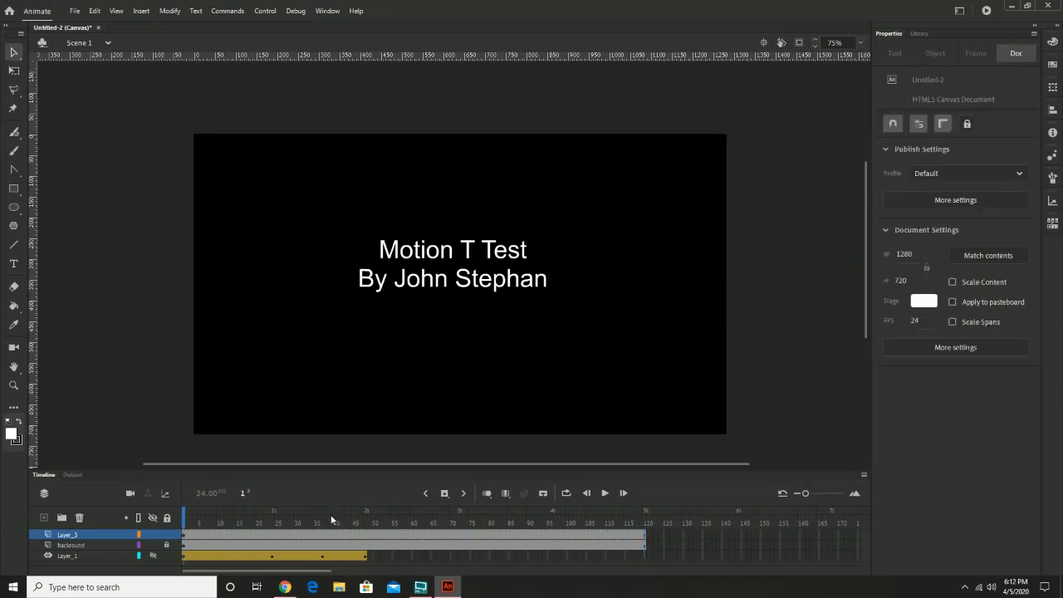
Convert the title text to a graphic symbol named "intro text".
click(276, 534)
click(276, 535)
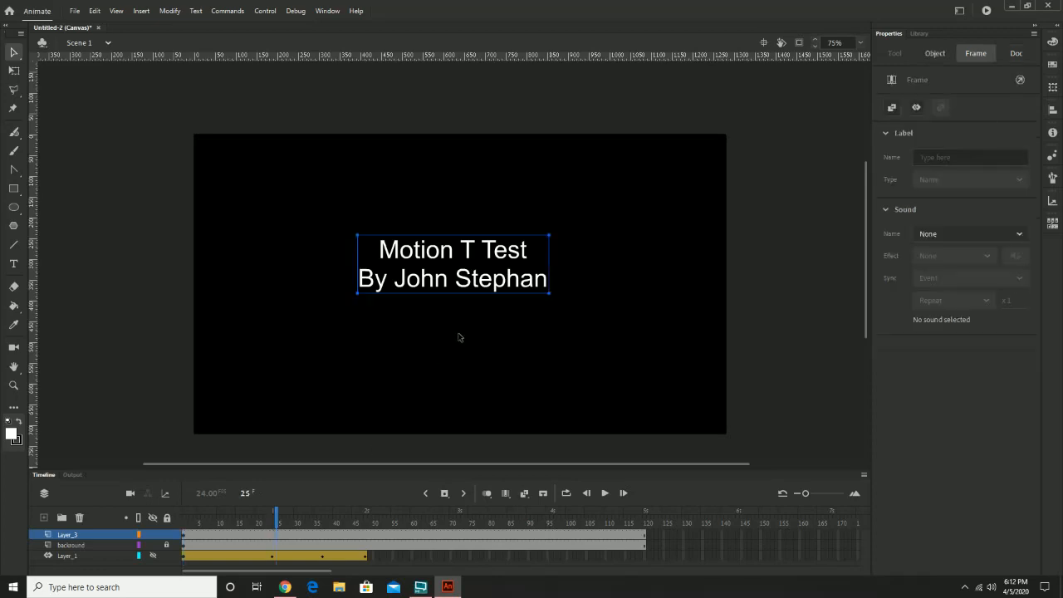
click(512, 259)
click(922, 33)
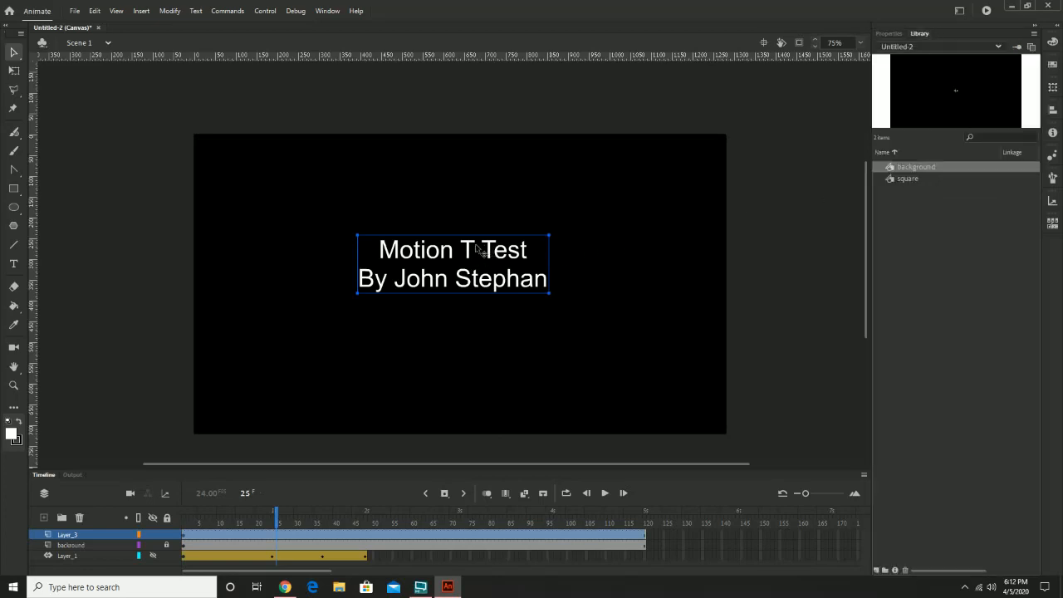
click(162, 13)
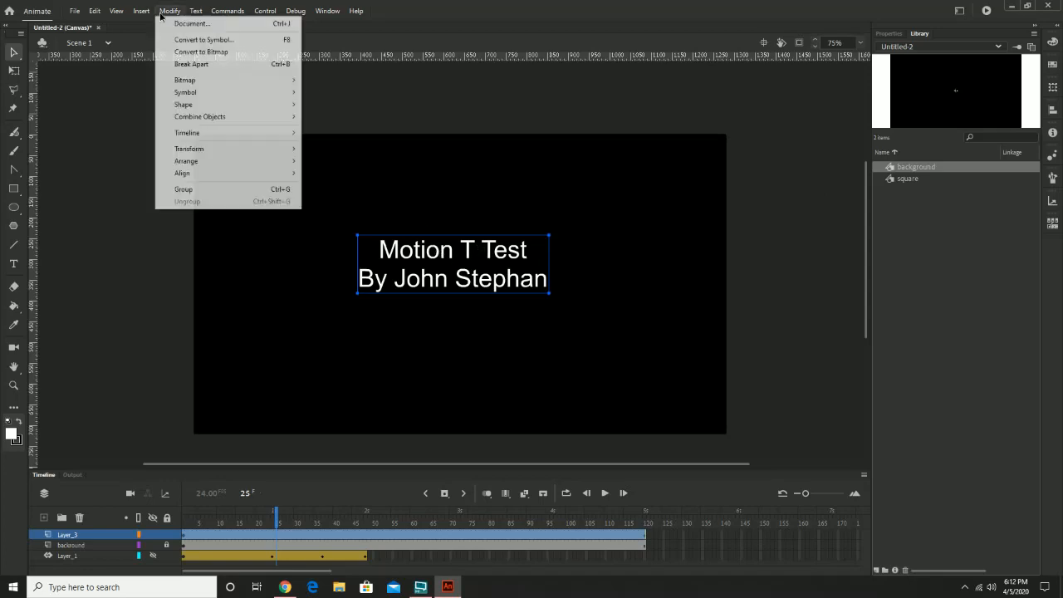
mouse_move(140, 15)
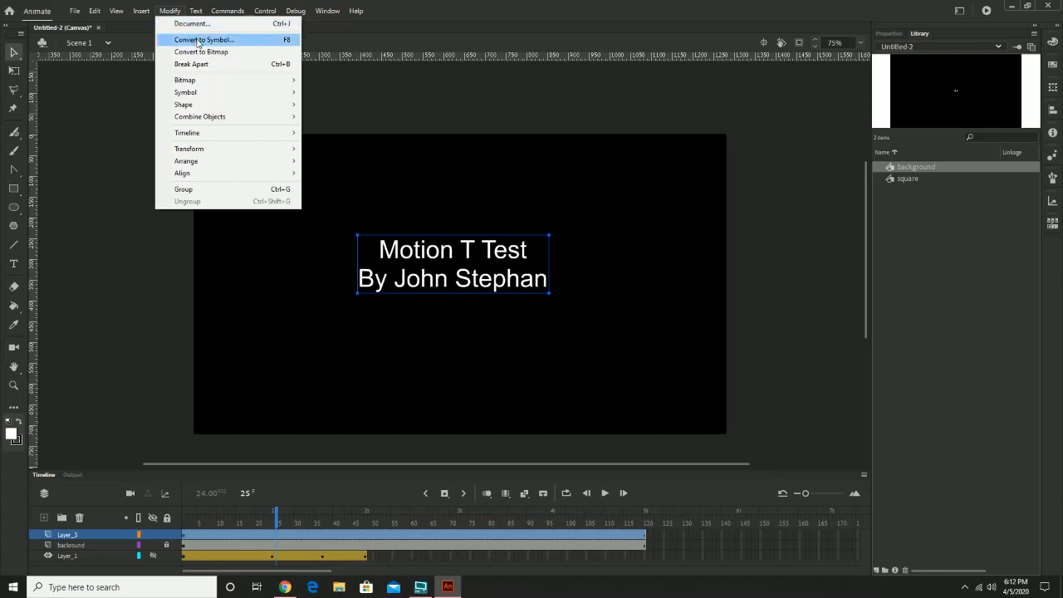
click(198, 41)
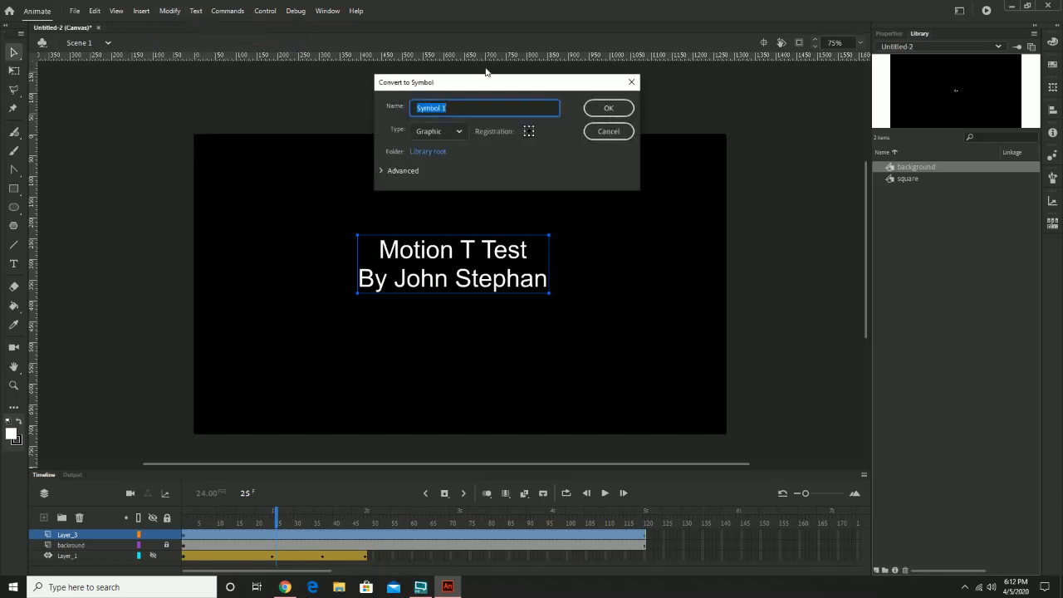
text(t)
text(intro t)
text(ext)
key(Return)
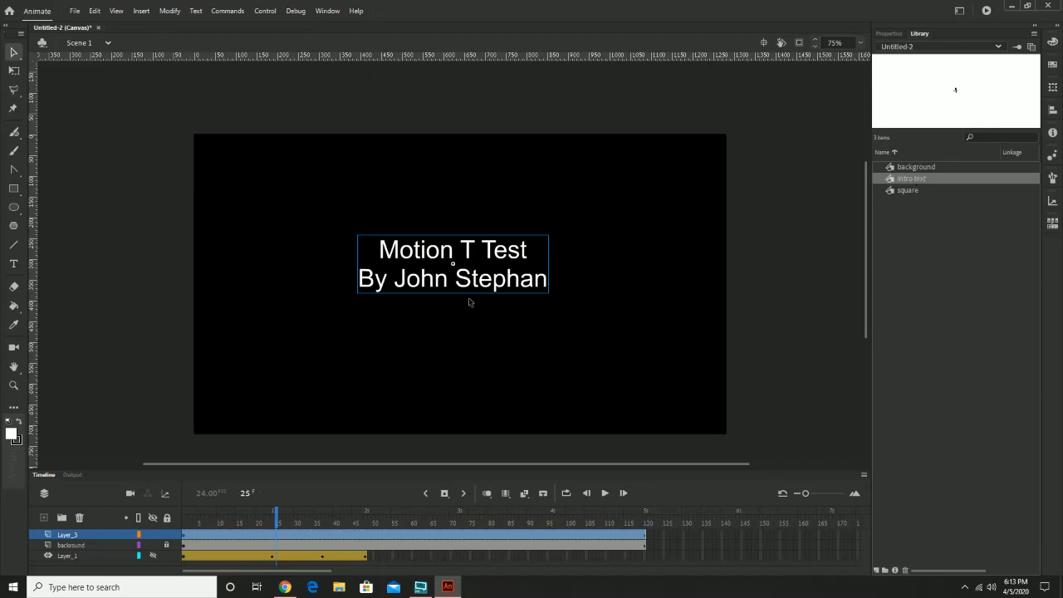
Apply an Alpha colour effect of 100% to the title symbol at frame 1.
click(888, 33)
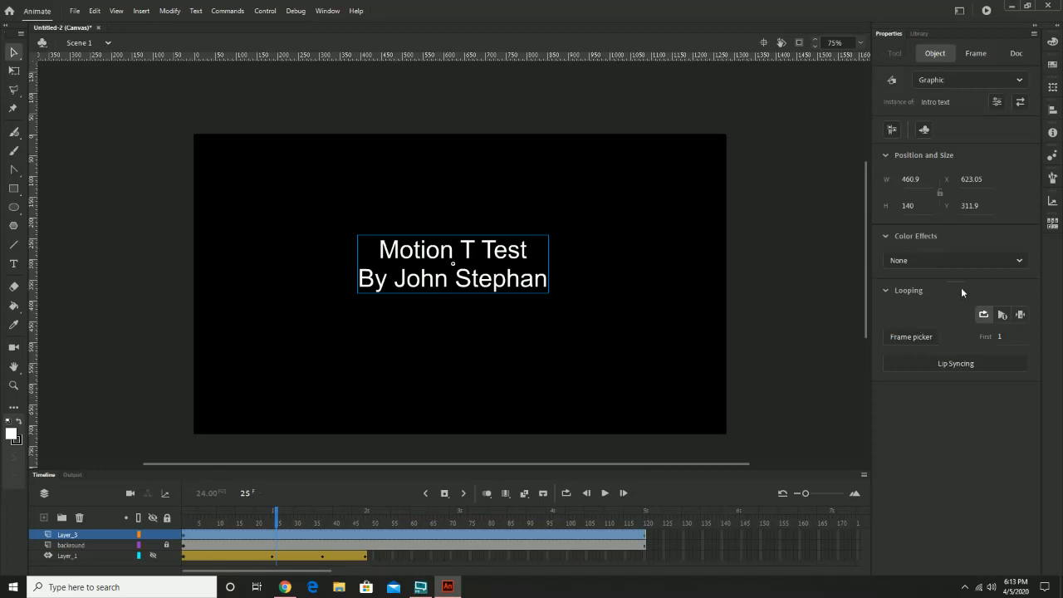
click(275, 521)
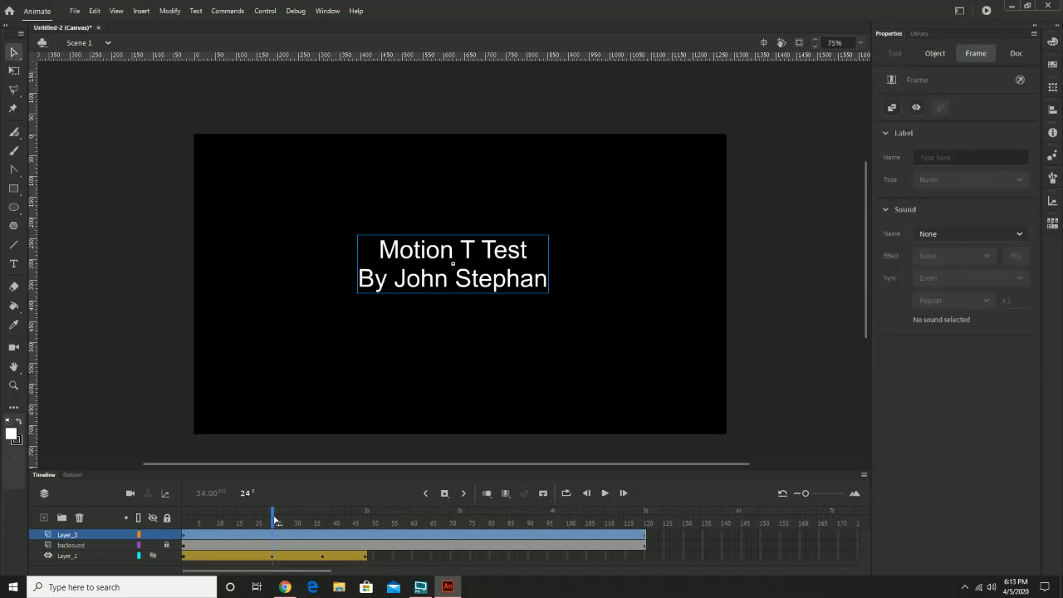
drag(275, 520, 149, 528)
click(496, 289)
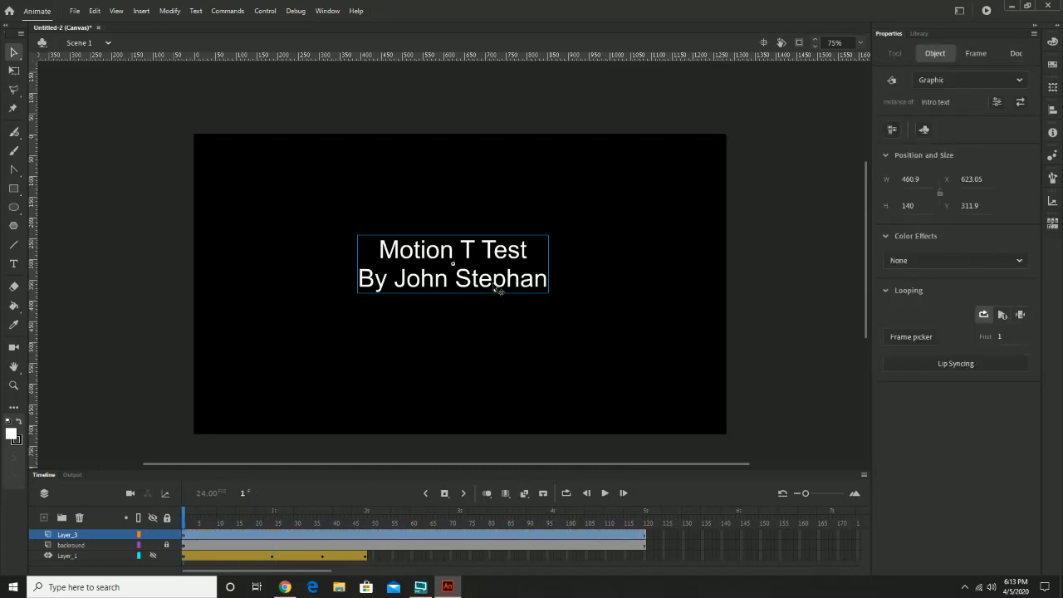
click(942, 262)
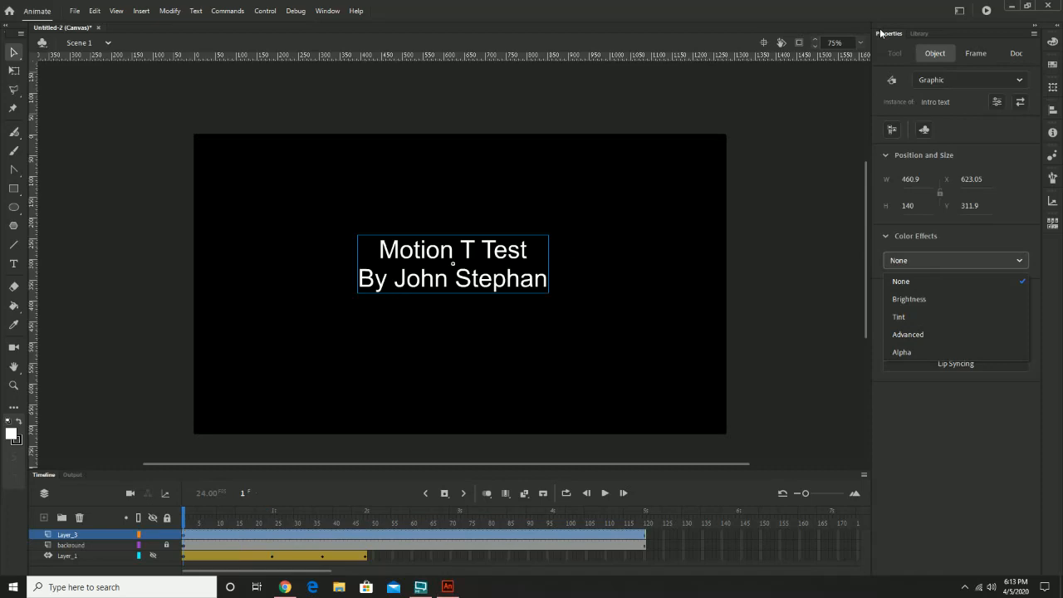
click(909, 353)
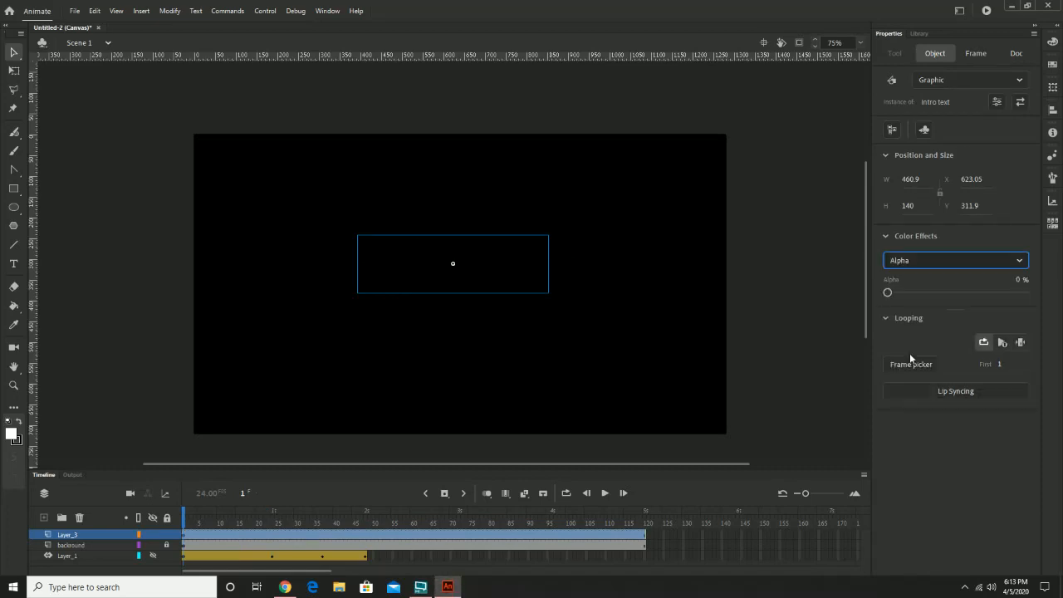
drag(886, 292, 1052, 299)
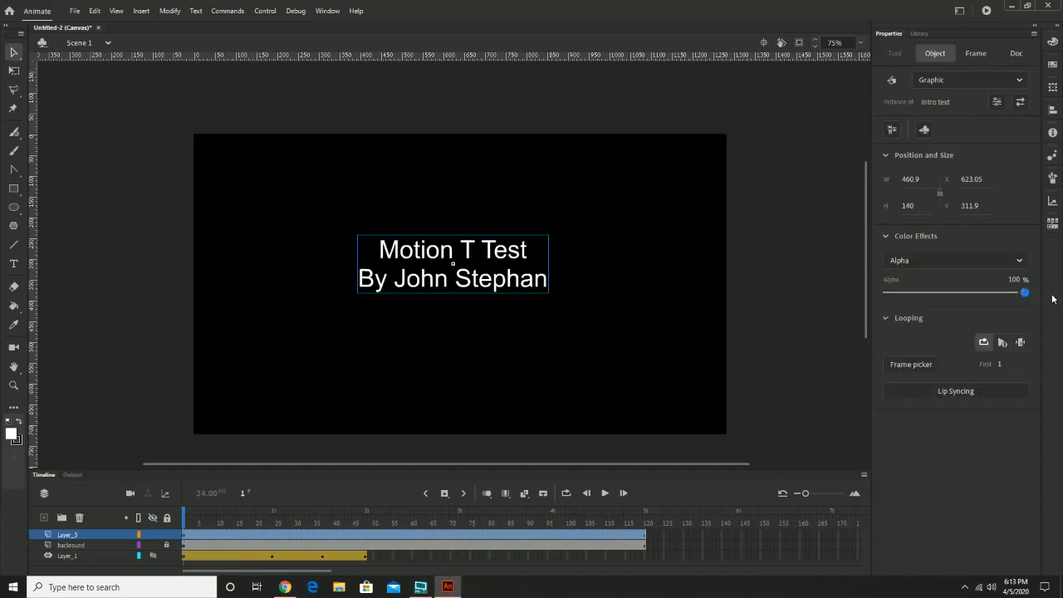
Try to set the title symbol's alpha to 100% at frame 24 without a tween.
click(181, 520)
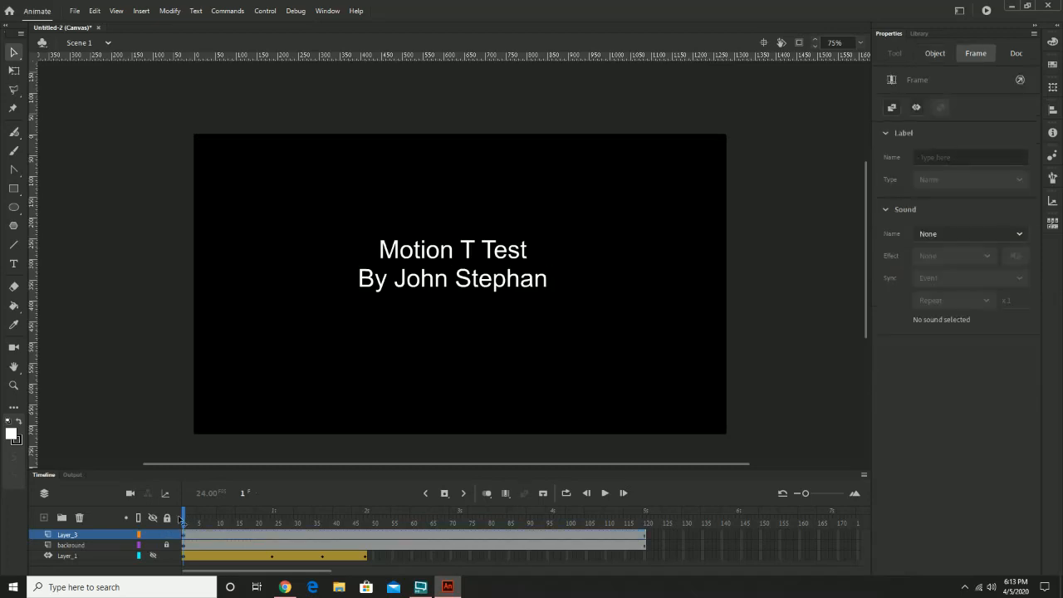
click(183, 521)
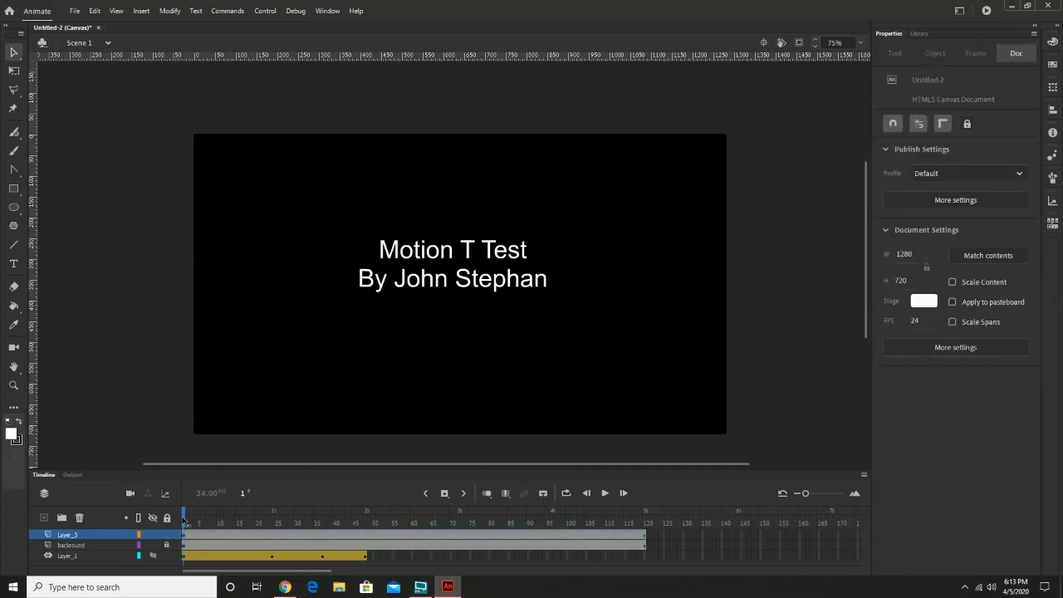
drag(184, 521, 272, 516)
click(451, 281)
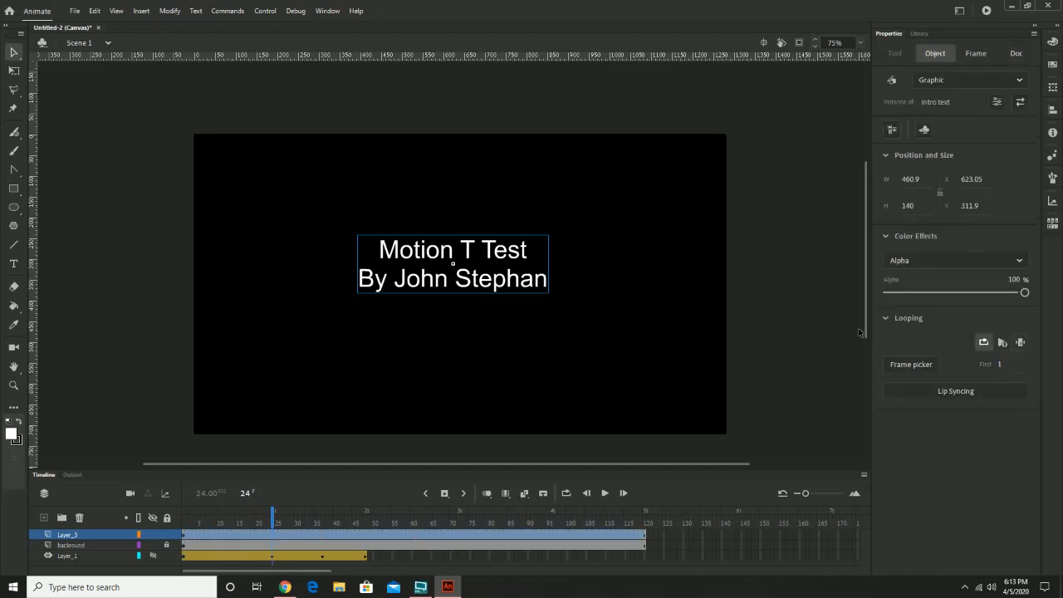
drag(1025, 293, 1036, 293)
Create a motion tween on the title's Layer_3.
click(273, 536)
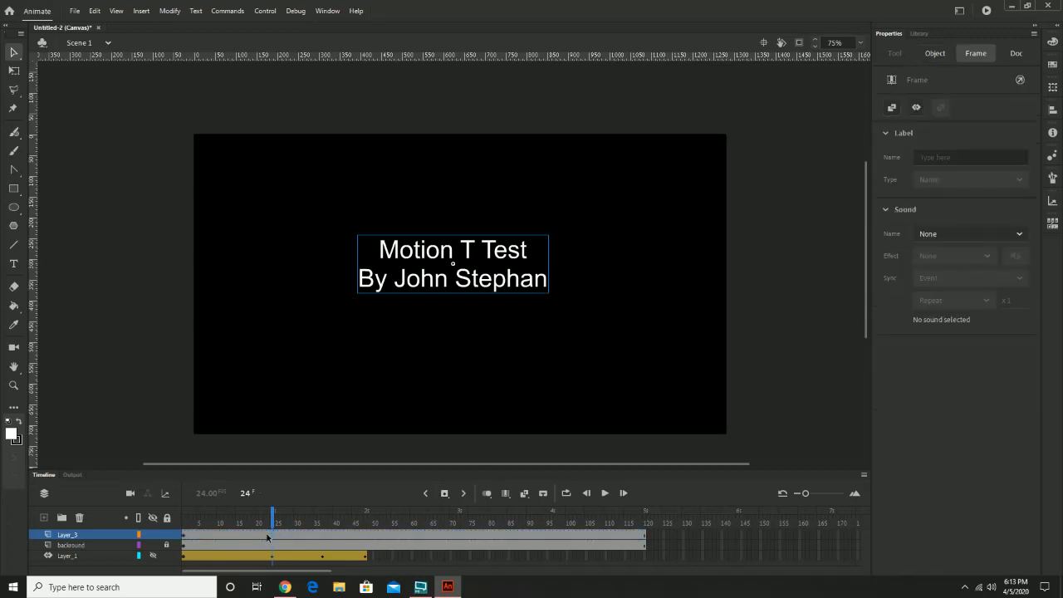
click(141, 11)
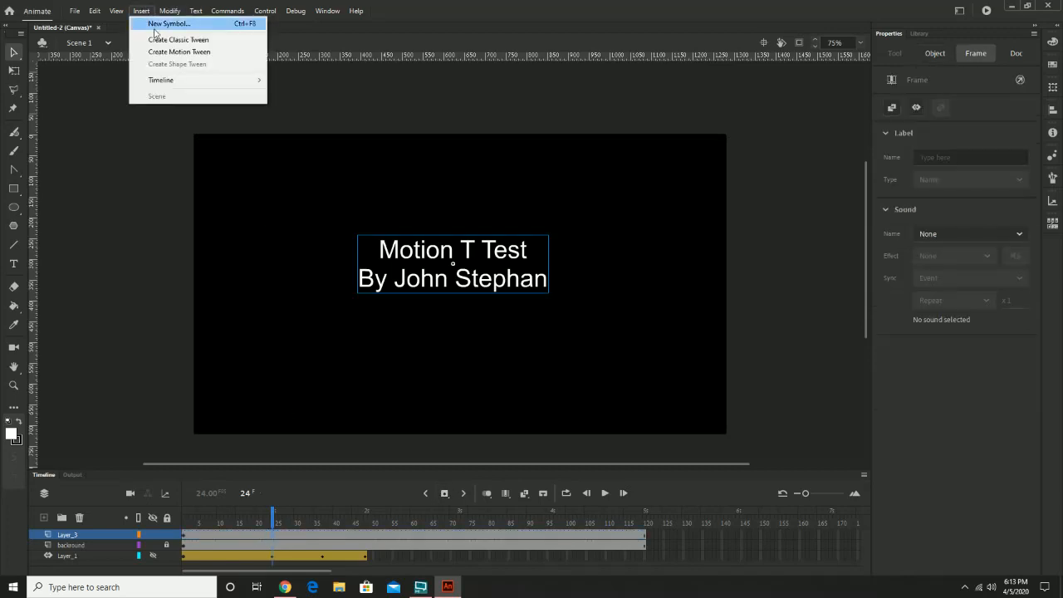
click(165, 52)
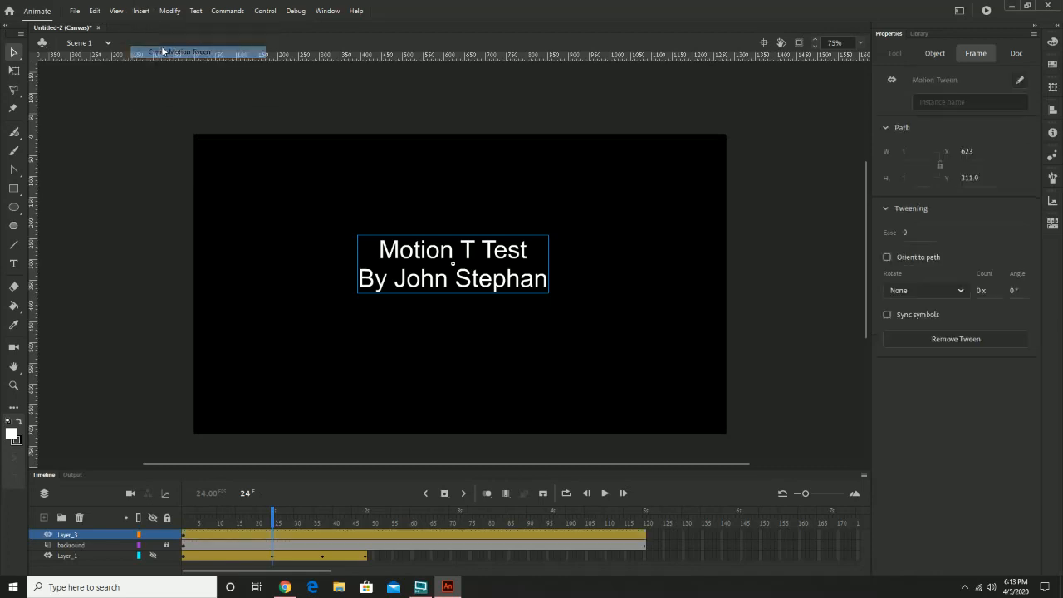
Add a 100% alpha keyframe for the title symbol at frame 24 and return the playhead to frame 1.
click(268, 528)
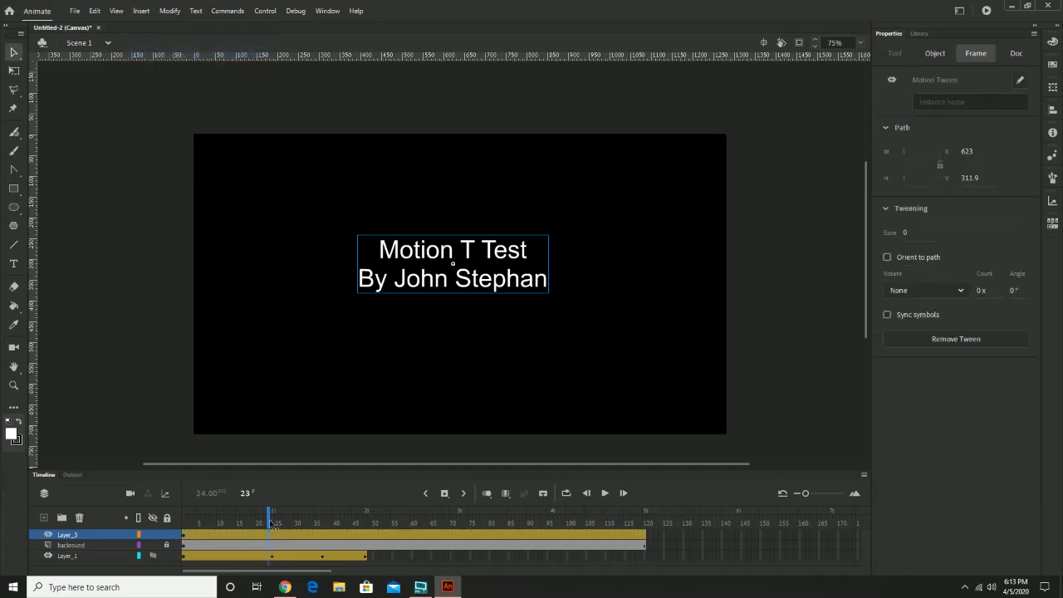
drag(270, 523, 272, 523)
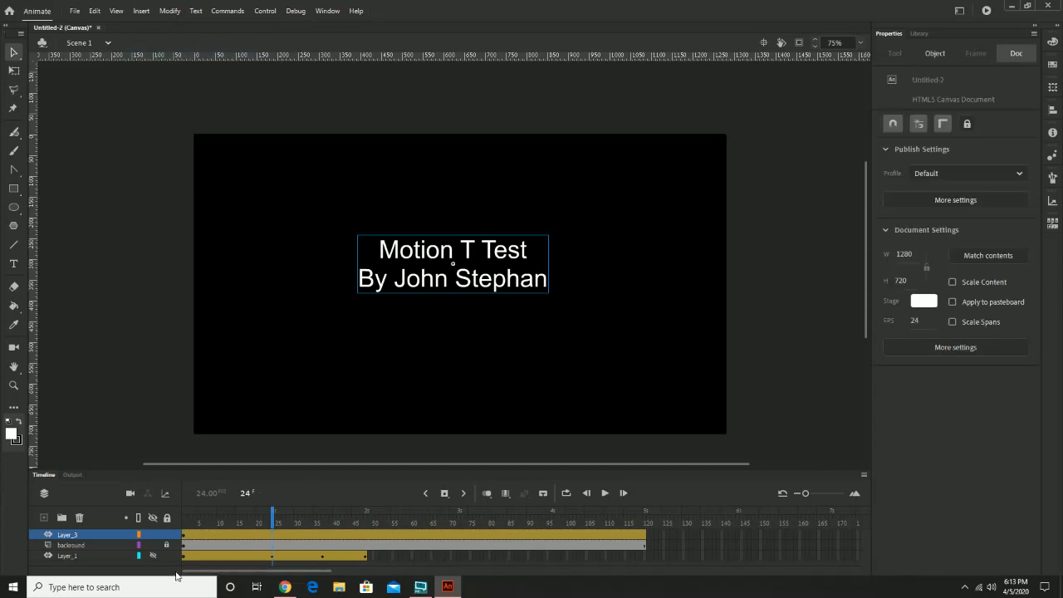
click(273, 535)
click(490, 245)
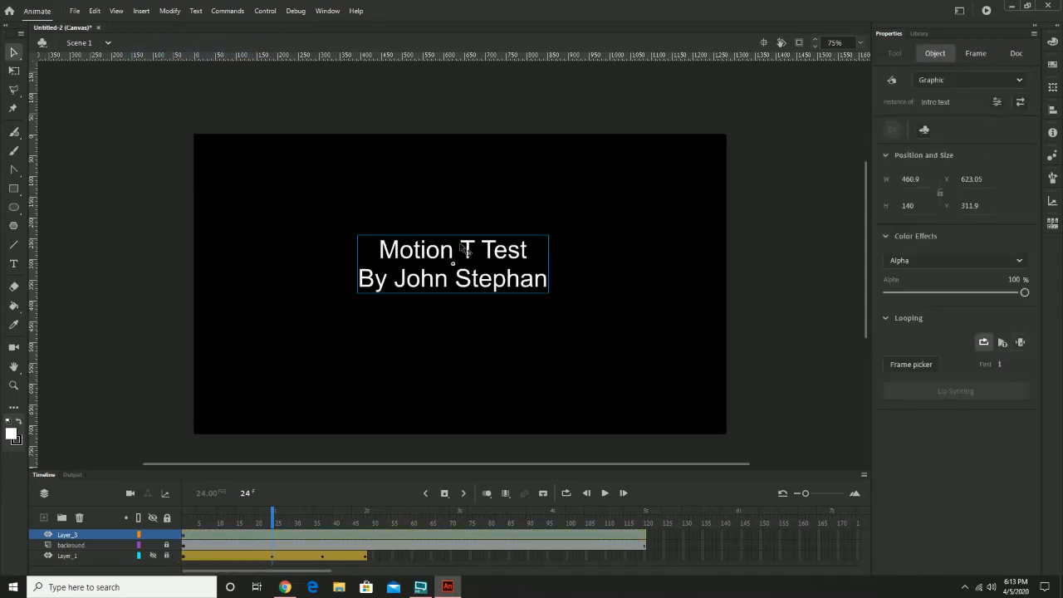
drag(1024, 293, 1035, 297)
drag(271, 516, 180, 518)
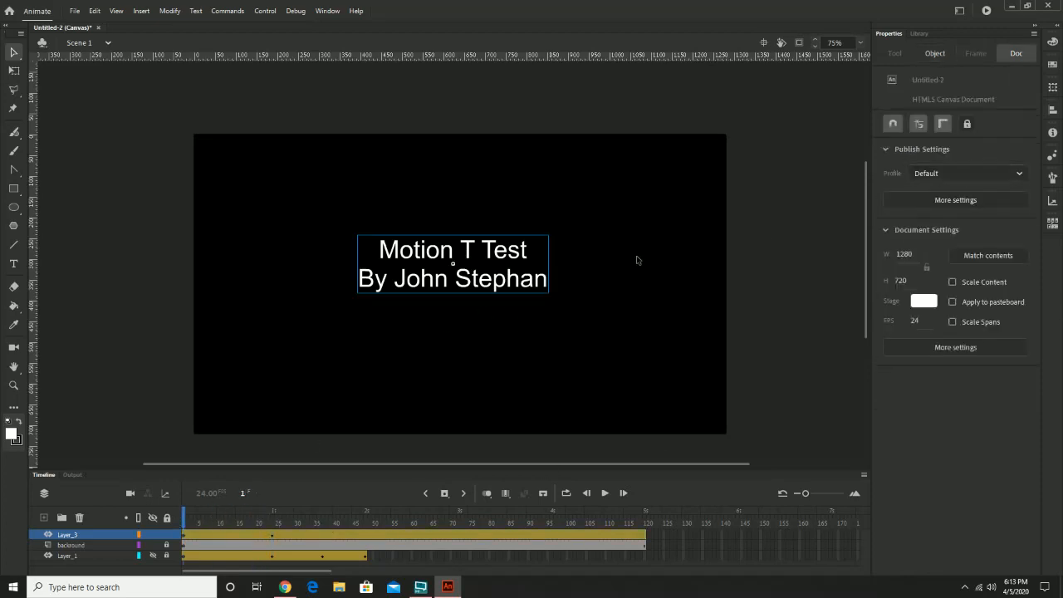
Set the title symbol's alpha to 0% at frame 1 and preview the fade-in.
click(545, 276)
drag(1025, 292, 868, 298)
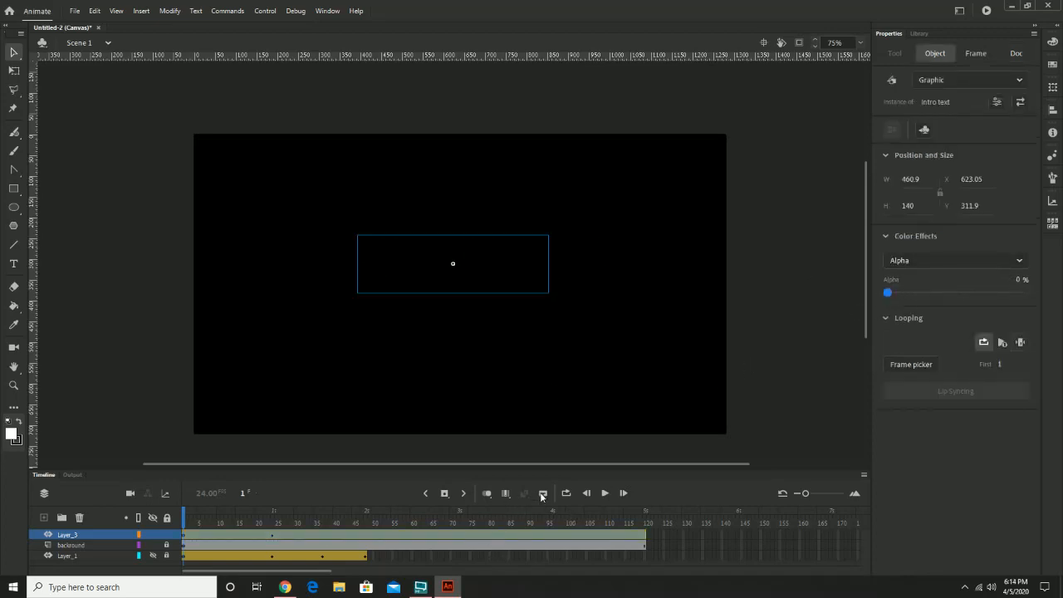
click(605, 494)
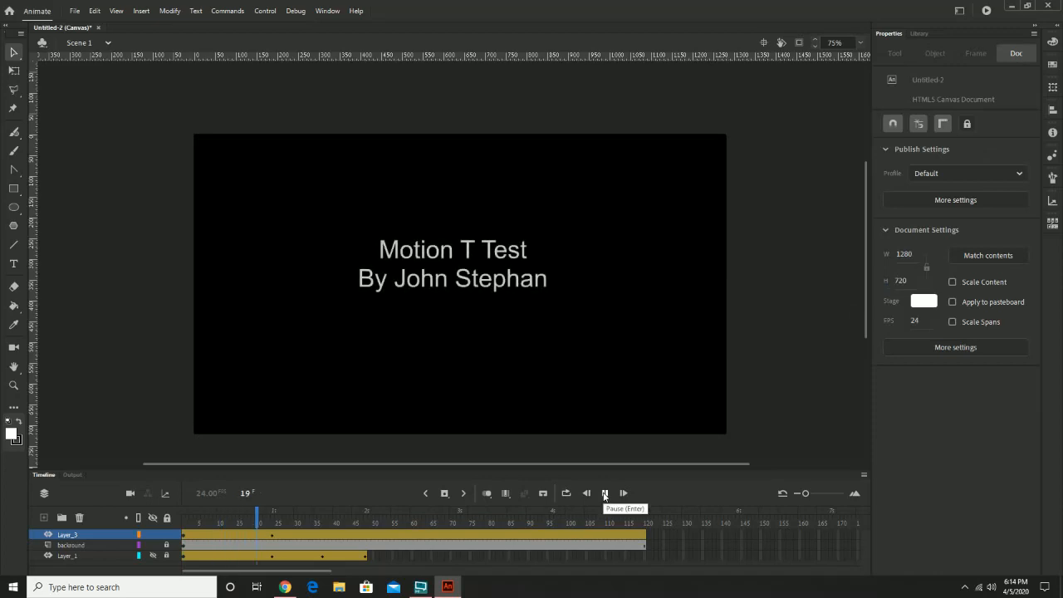
click(605, 496)
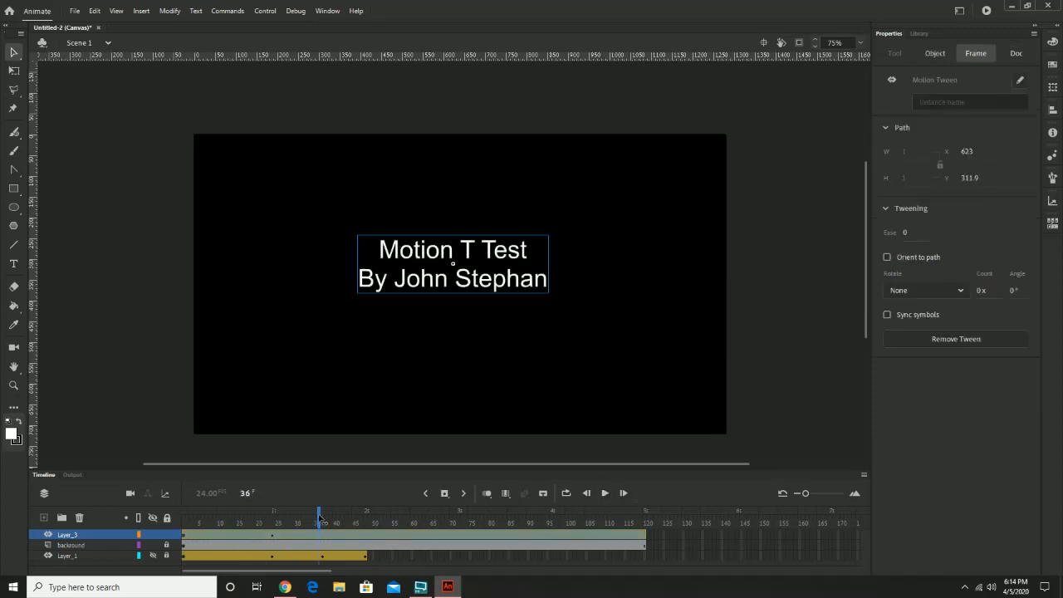
Add a 100% alpha keyframe for the title symbol at frame 96 of its motion tween.
drag(321, 520, 555, 531)
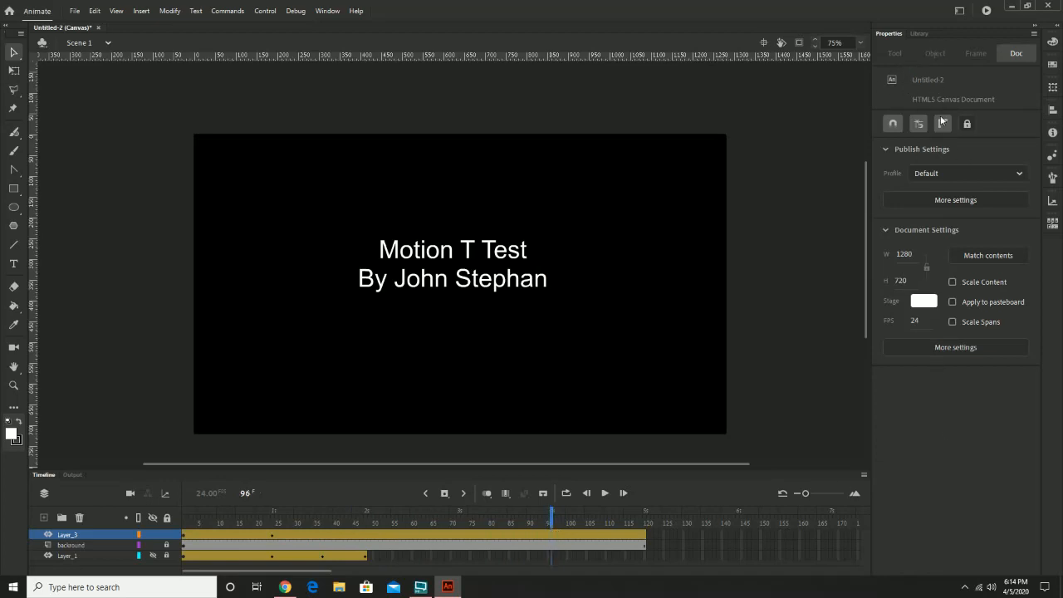
click(458, 272)
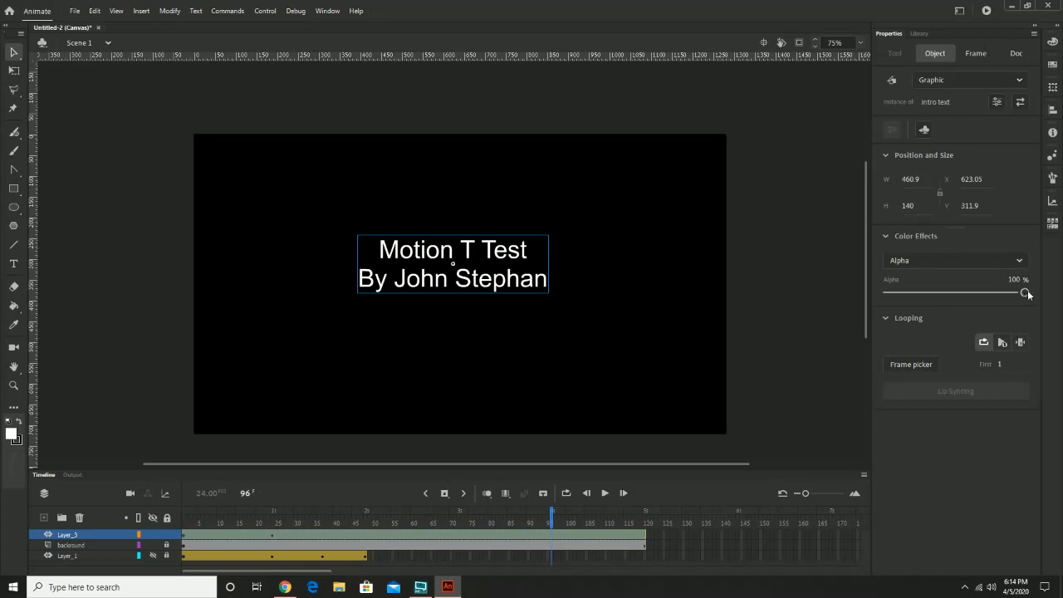
drag(1028, 294, 1027, 293)
Set the title symbol's alpha to 0% at frame 120 and play back the full fade animation.
drag(549, 515, 668, 530)
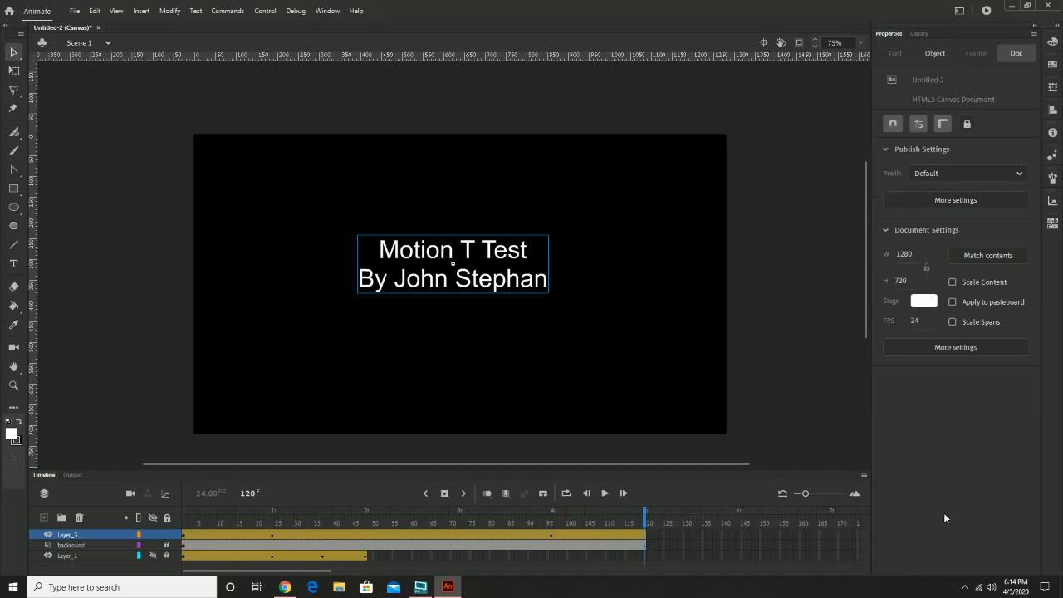
click(505, 266)
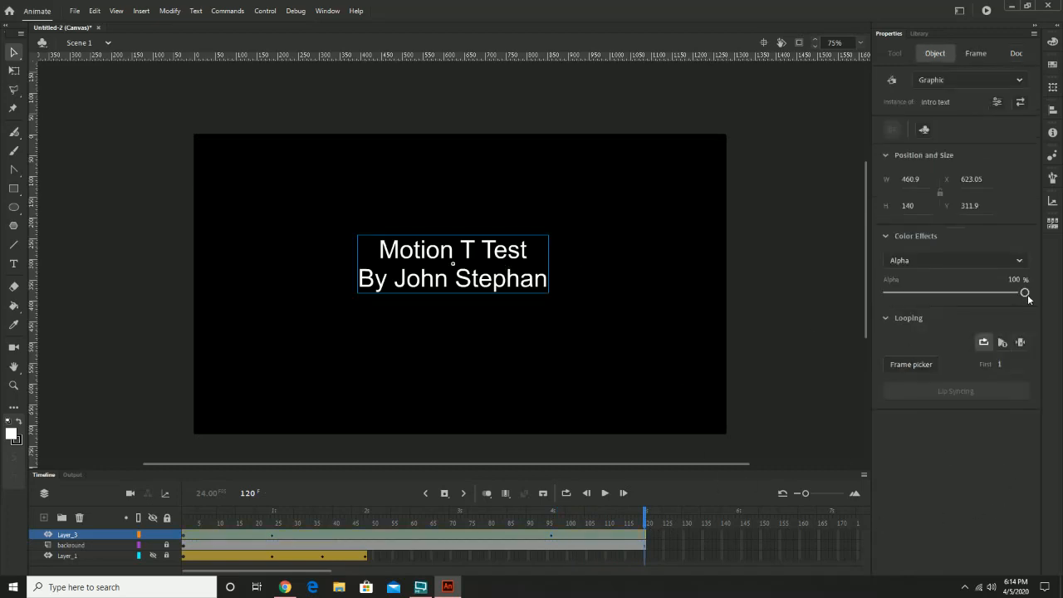
drag(1023, 301, 863, 312)
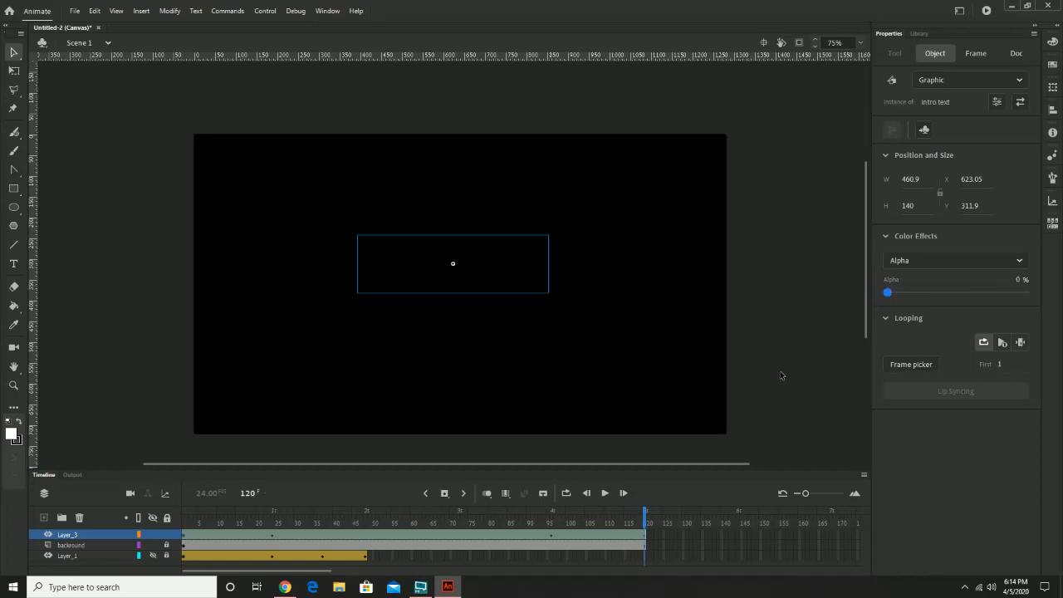
click(604, 494)
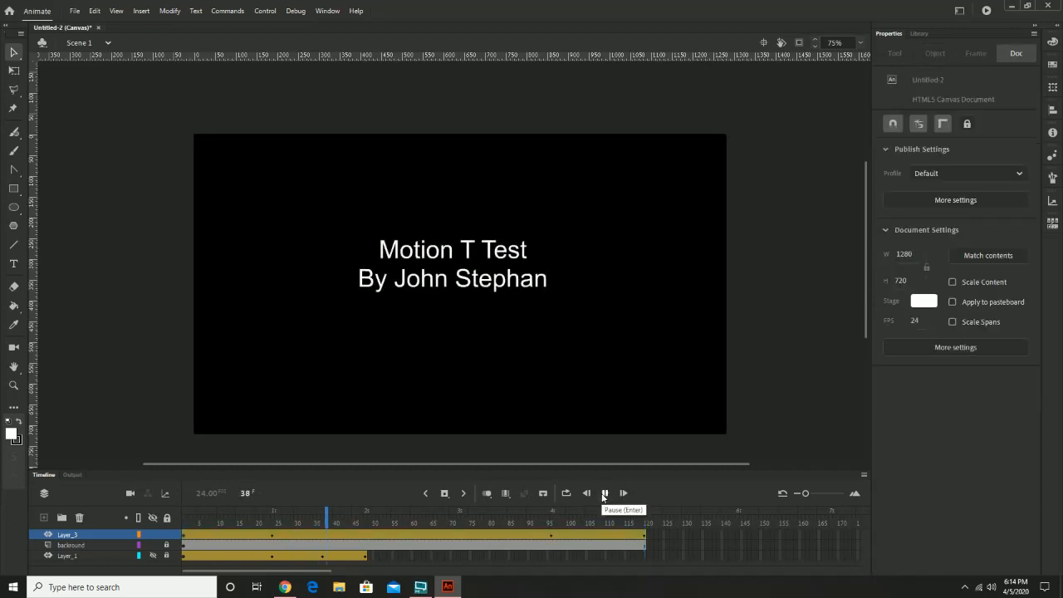